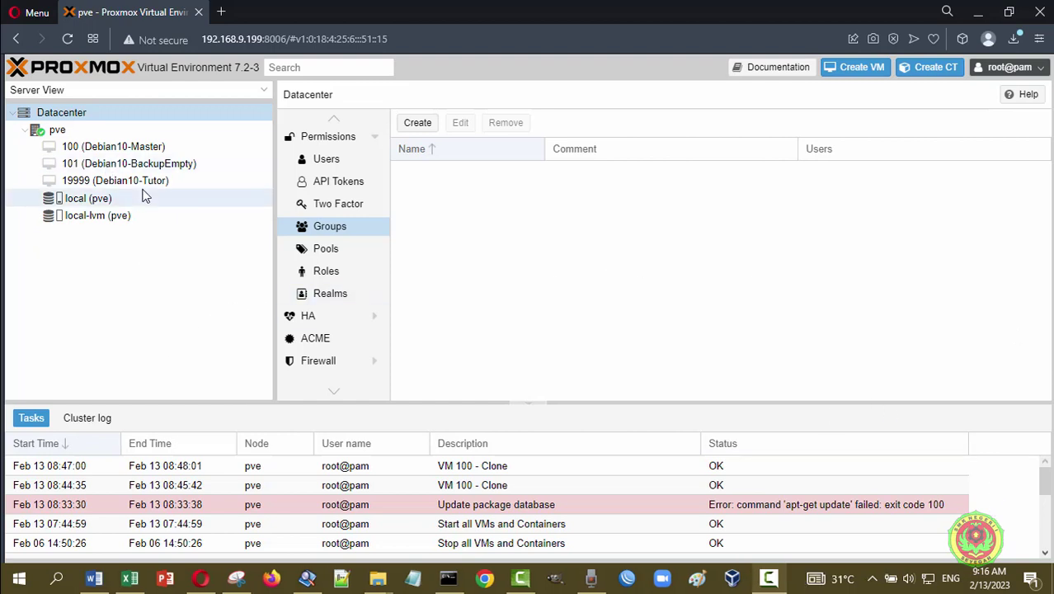
- Create group XITKJ12223 with comment 'kelas XI TKJ 1 tahun pelajaran 2022 2023'
click(64, 132)
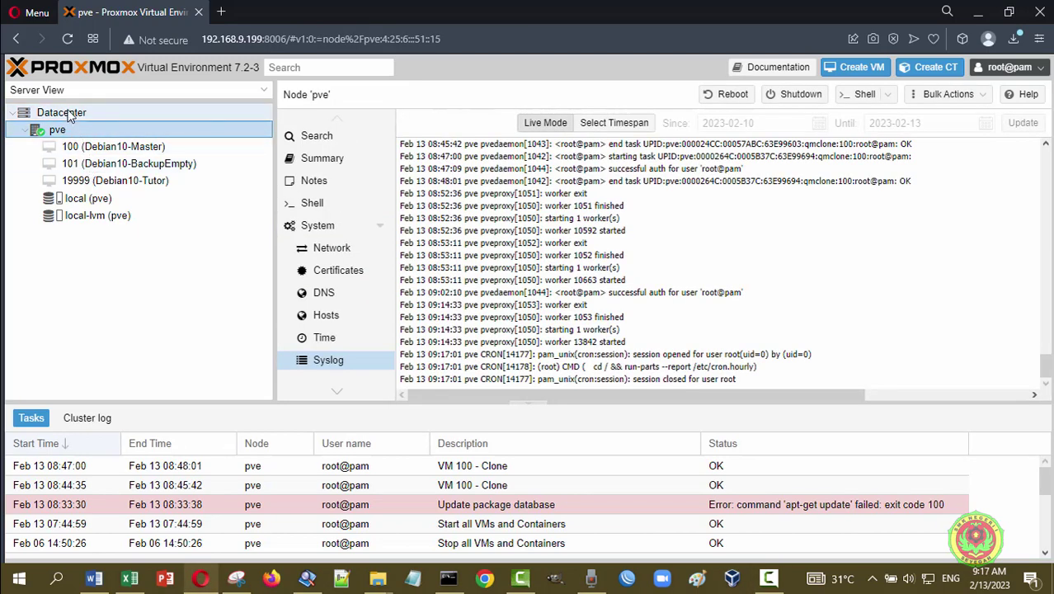
click(69, 115)
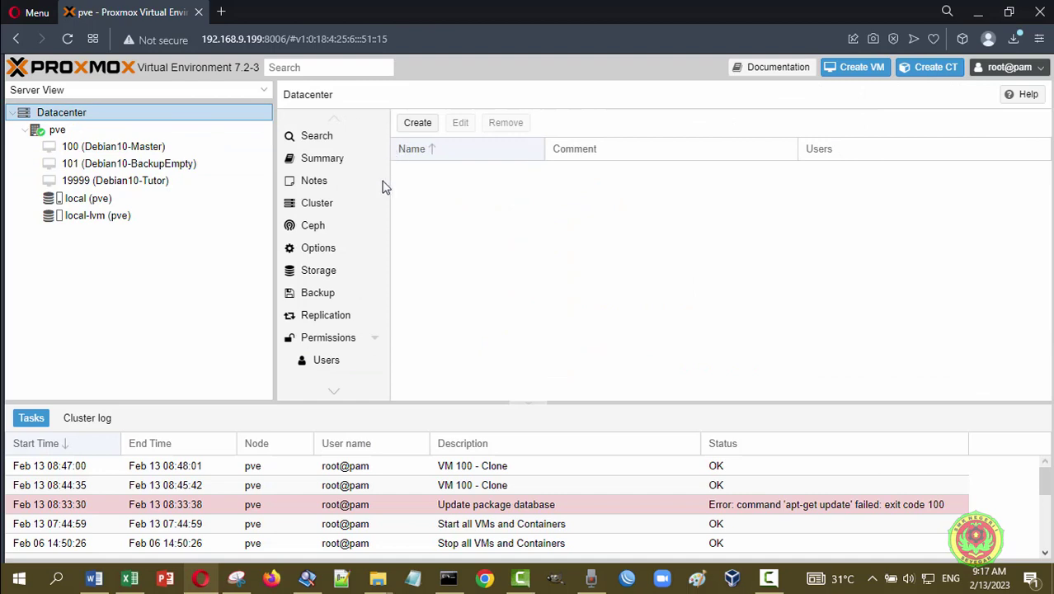
scroll(332, 396, down, 3)
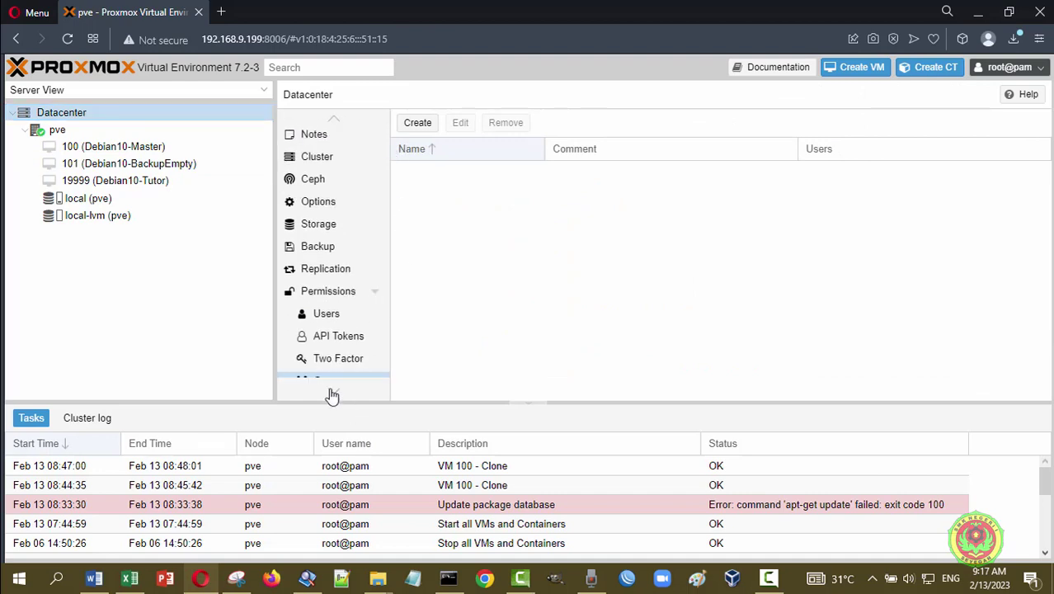
scroll(331, 396, down, 1)
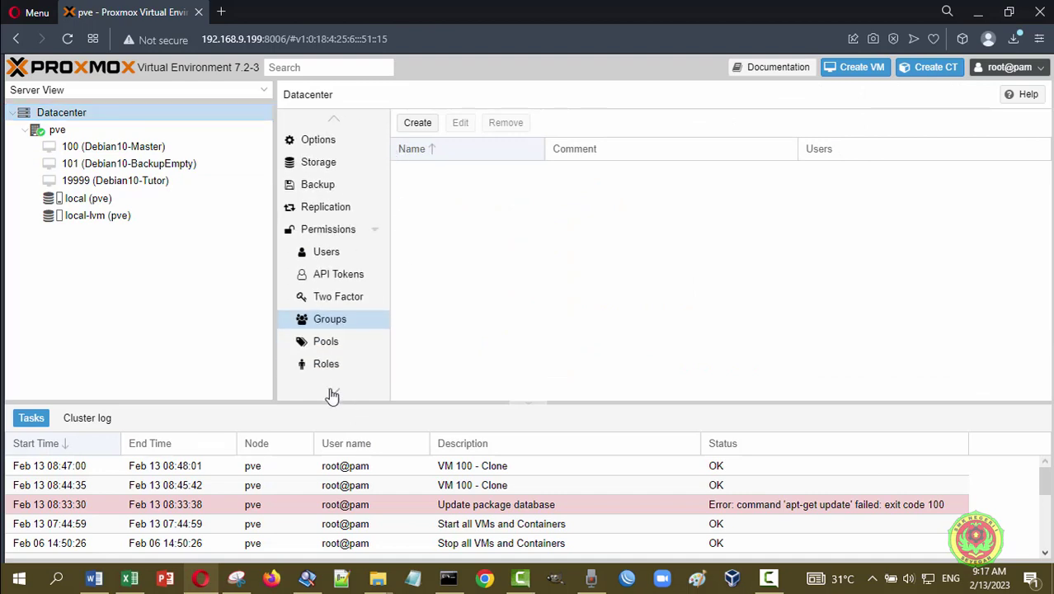
scroll(331, 396, down, 1)
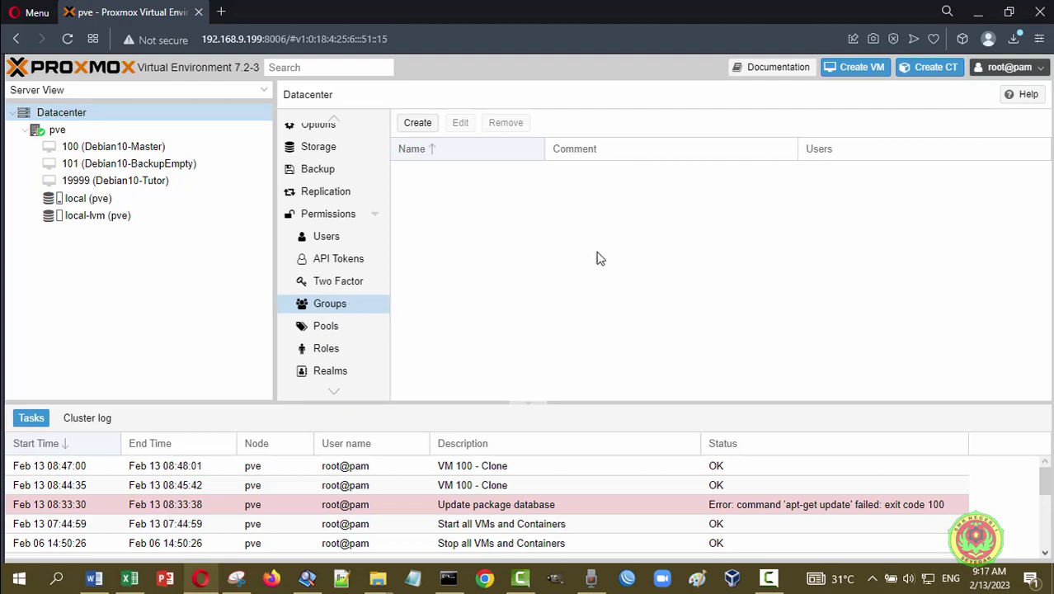
click(424, 129)
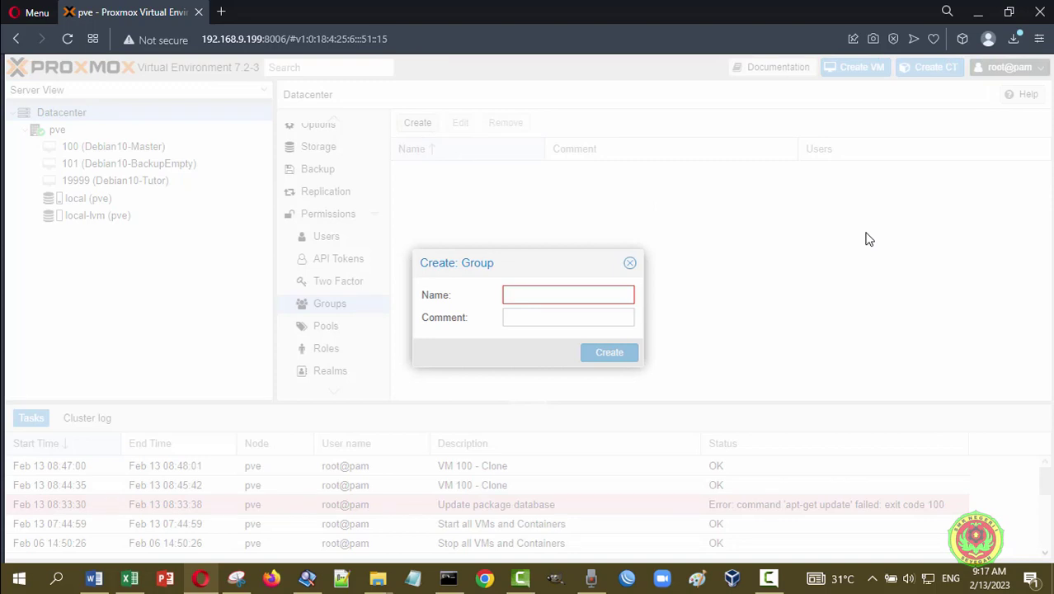
text(XITK)
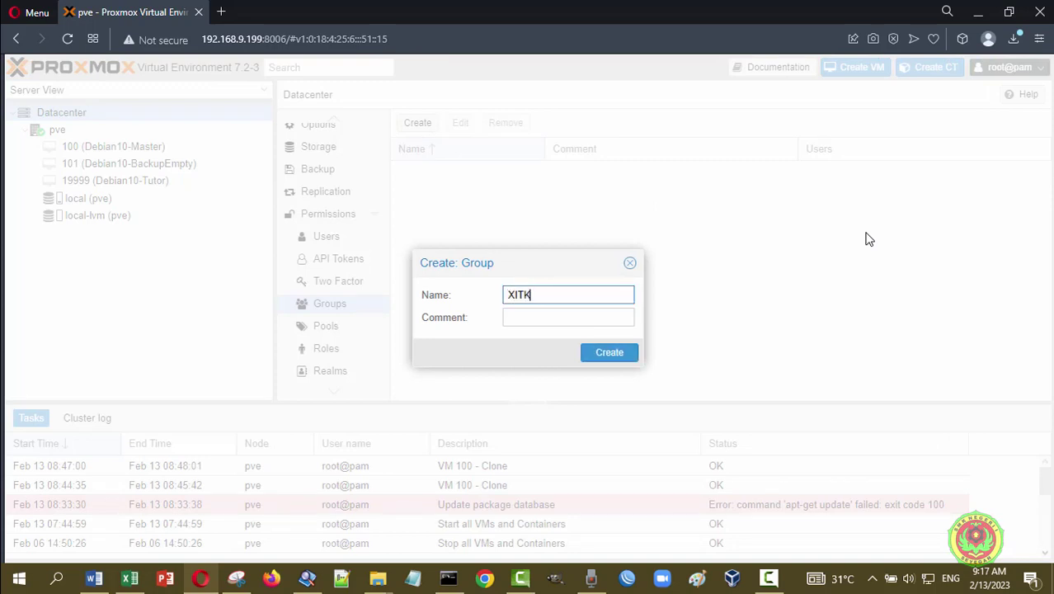
text(J12223)
click(580, 322)
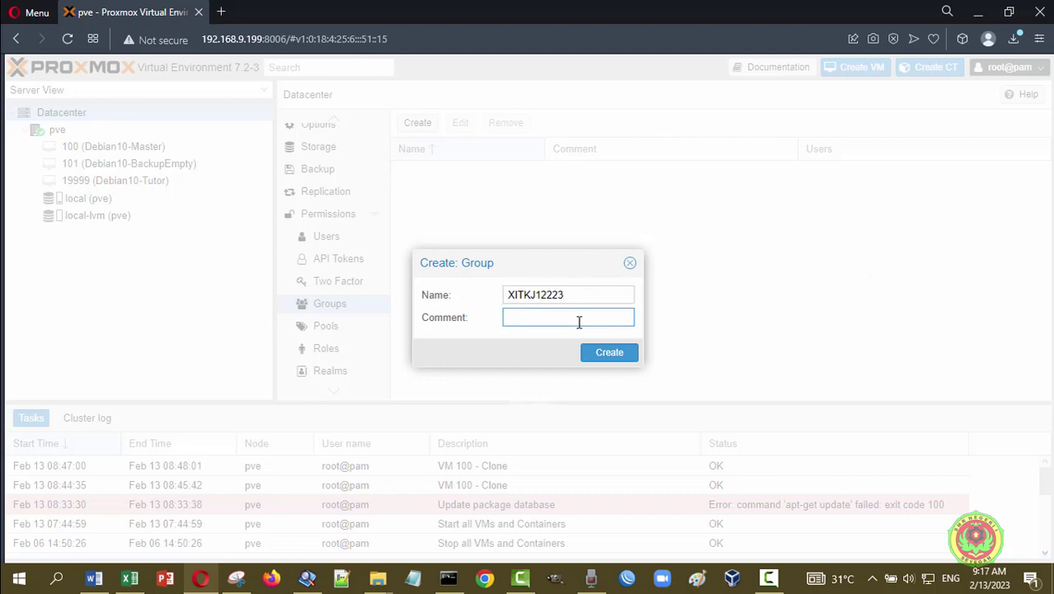
text(kelas XI TK)
text(J 1 te)
text(hun pelaja)
text(ran )
text(2022 202)
text(3)
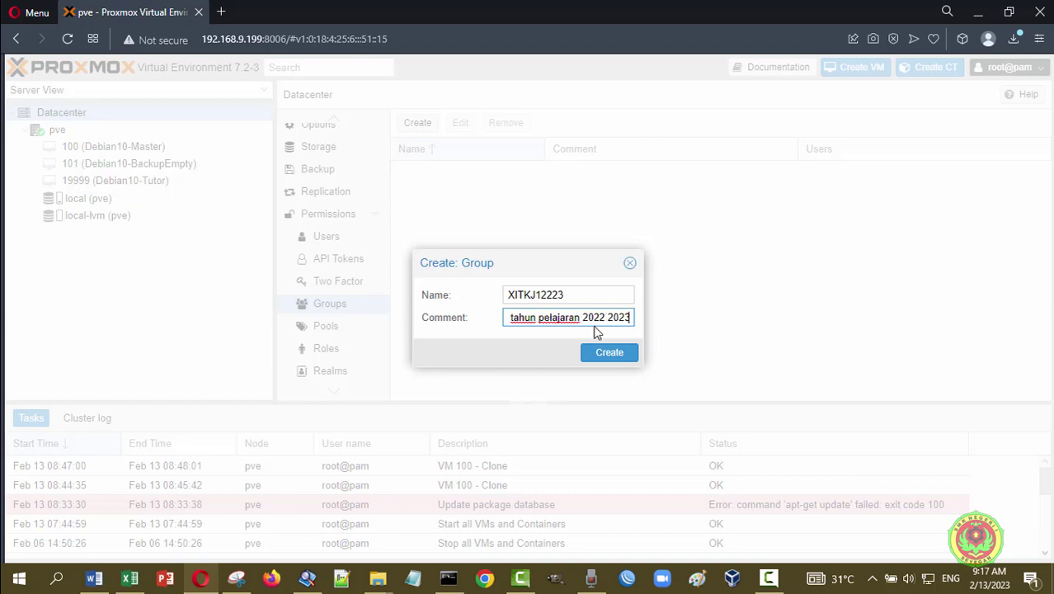
click(610, 352)
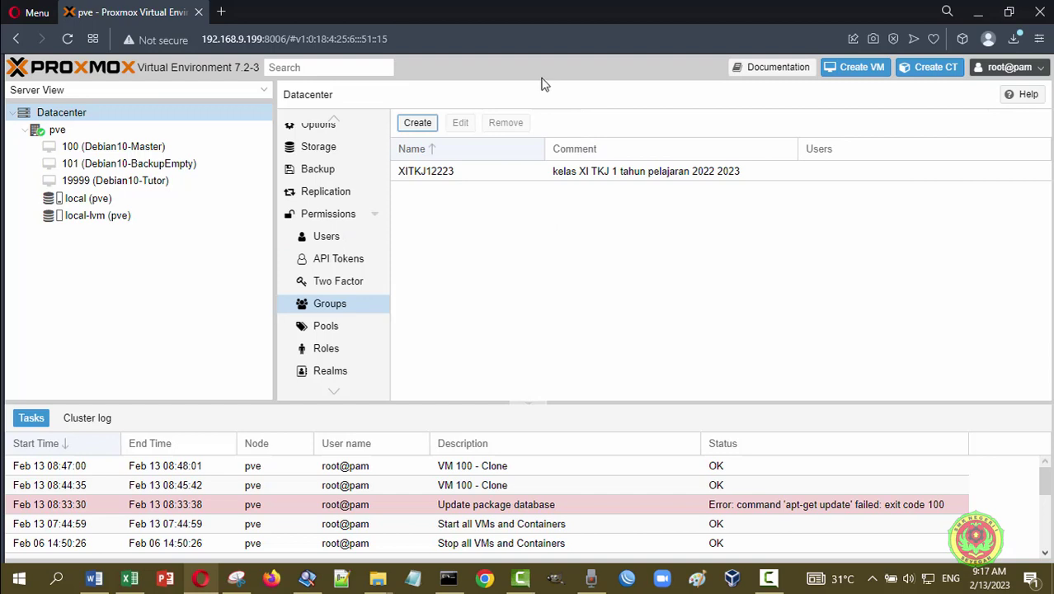
- Add group XITKJ22223 with comment 'kelas XI TKJ 2 tahun pelajaran 2022 2023'
click(418, 123)
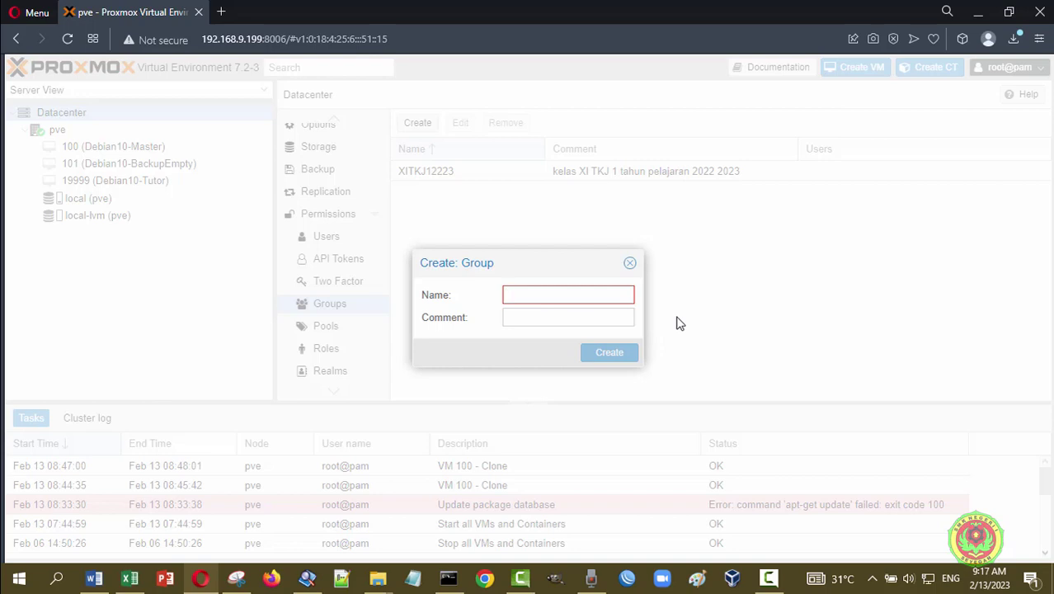
text(X)
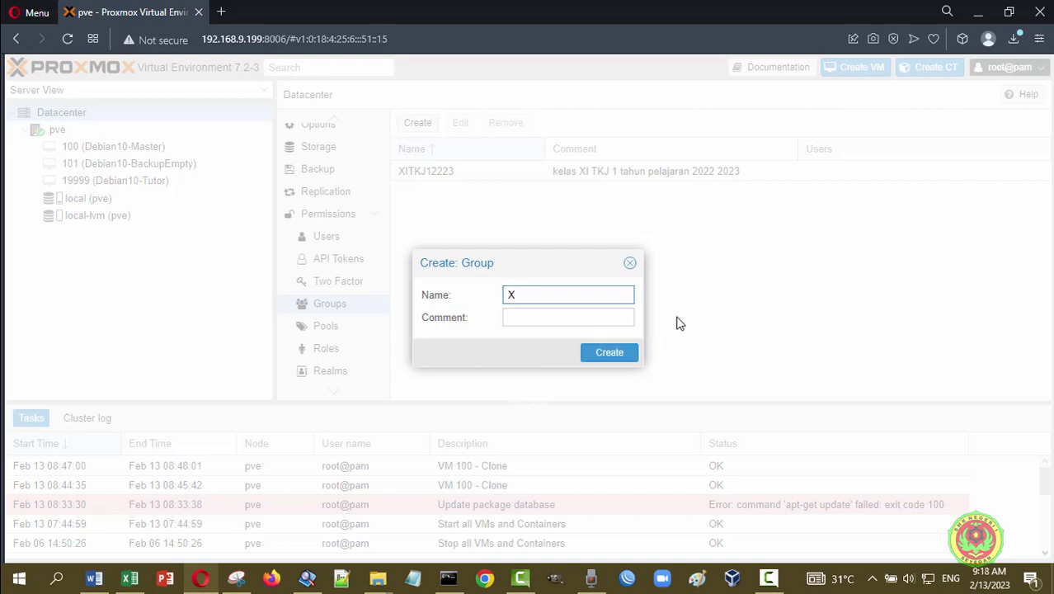
text(ITKJ22223)
click(602, 315)
text(kelas )
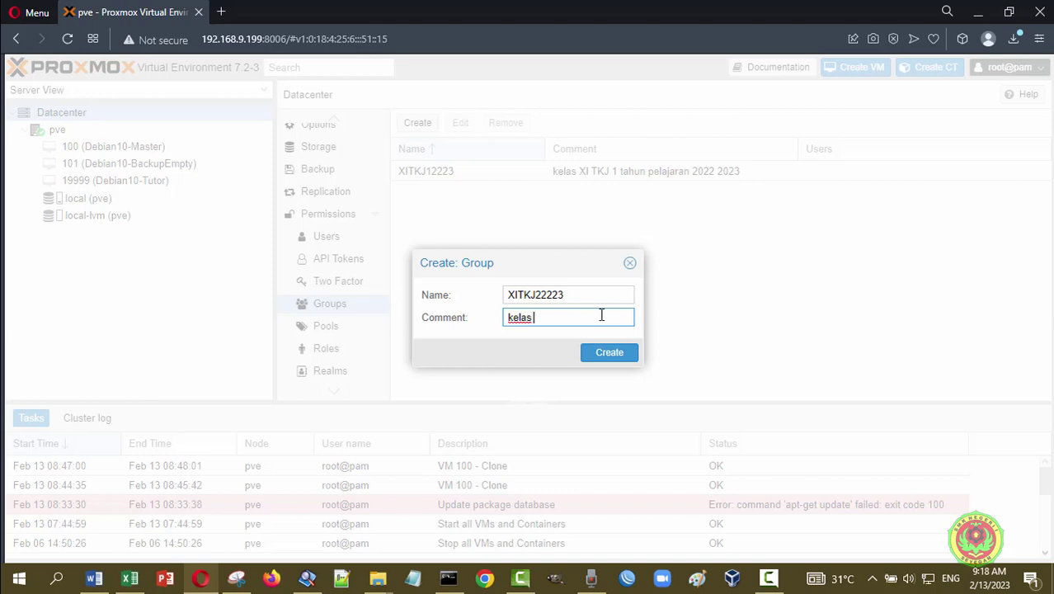
text(XI TKJ)
text( 2 ta)
text(hun pelajaran )
text(2)
text(022 202)
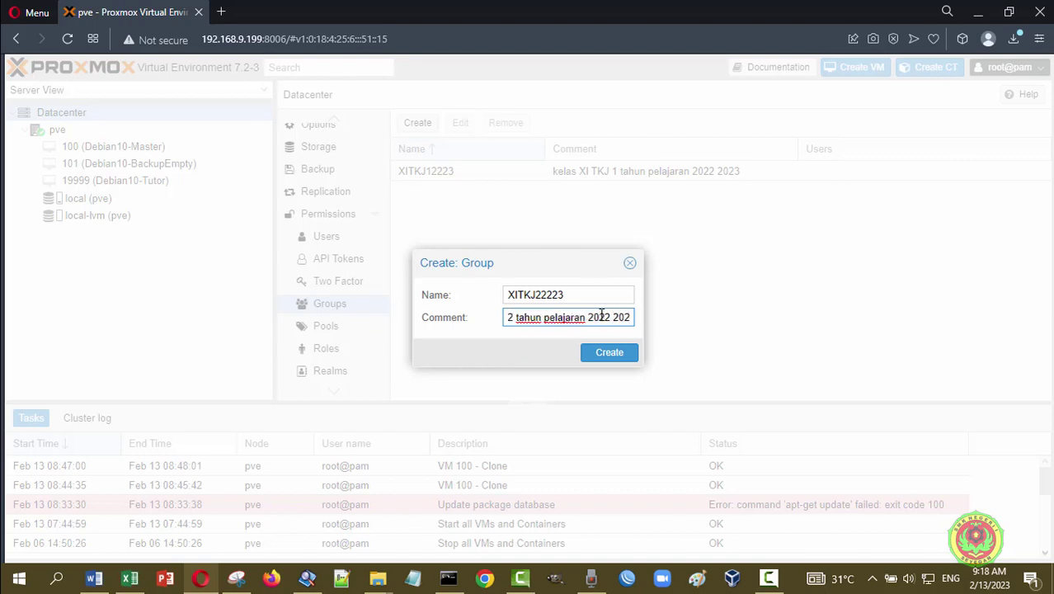
text(3)
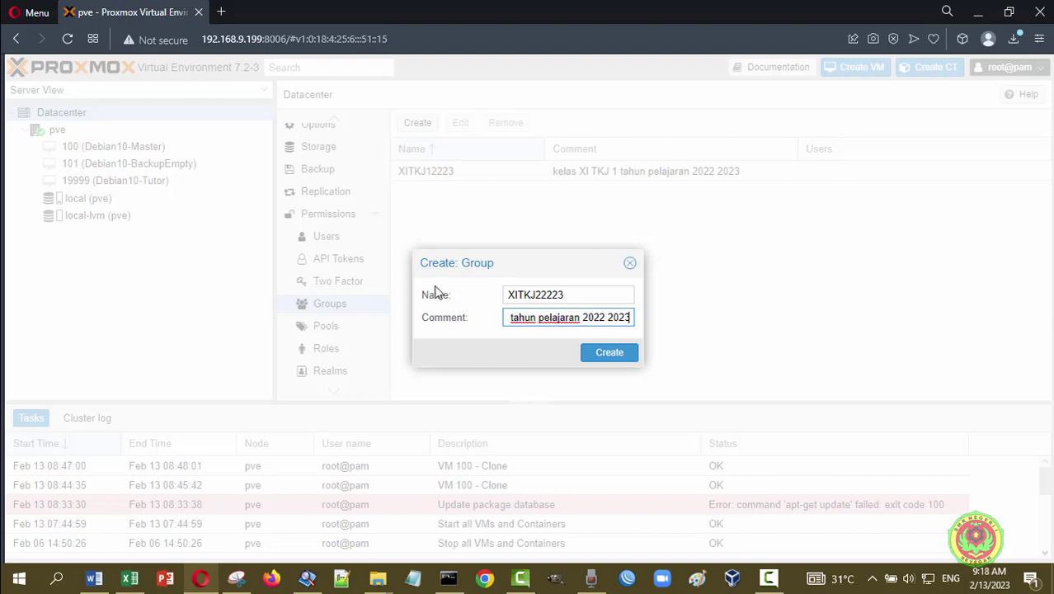
click(610, 352)
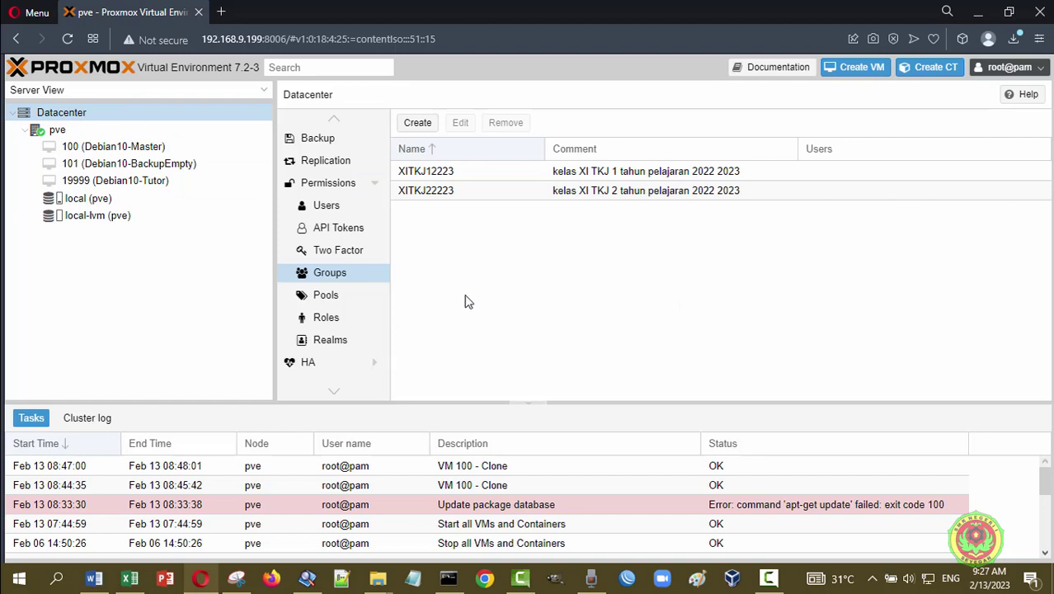
- Add a group permission: /storage/local, group XITKJ12223, role PVEAdmin
click(328, 183)
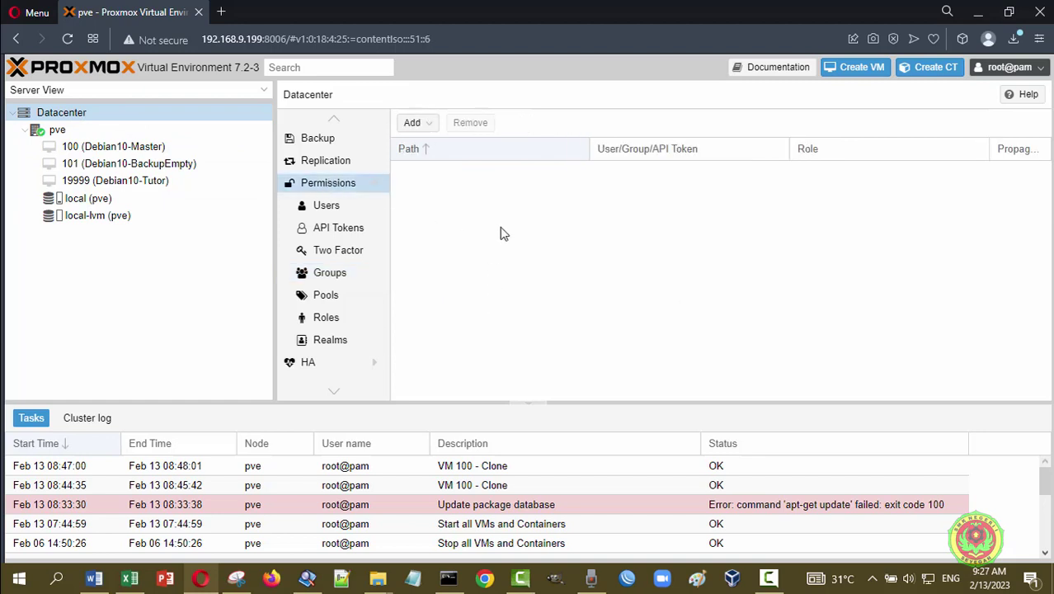
click(430, 126)
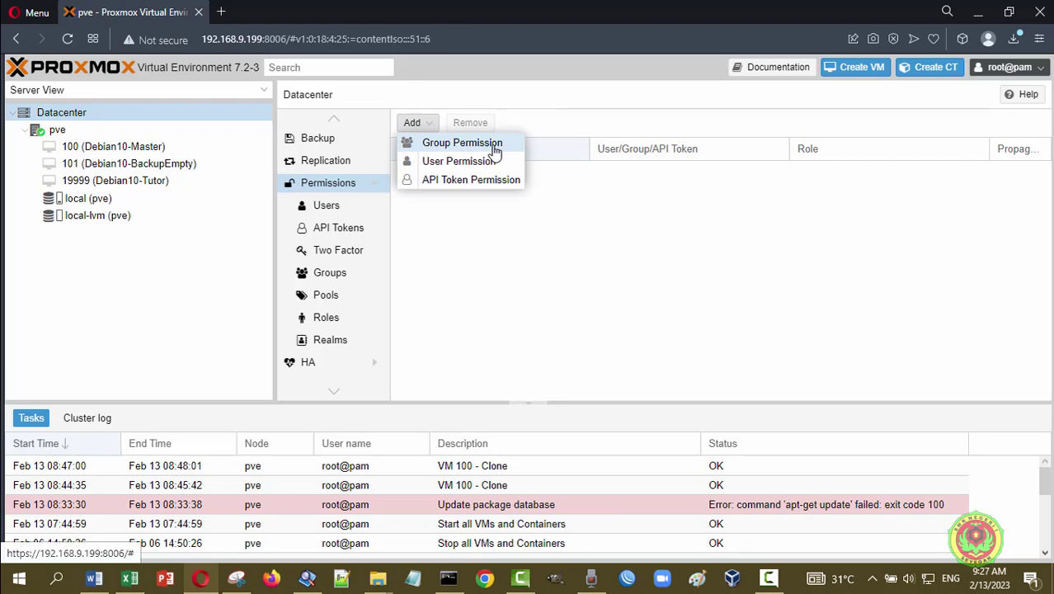
click(462, 143)
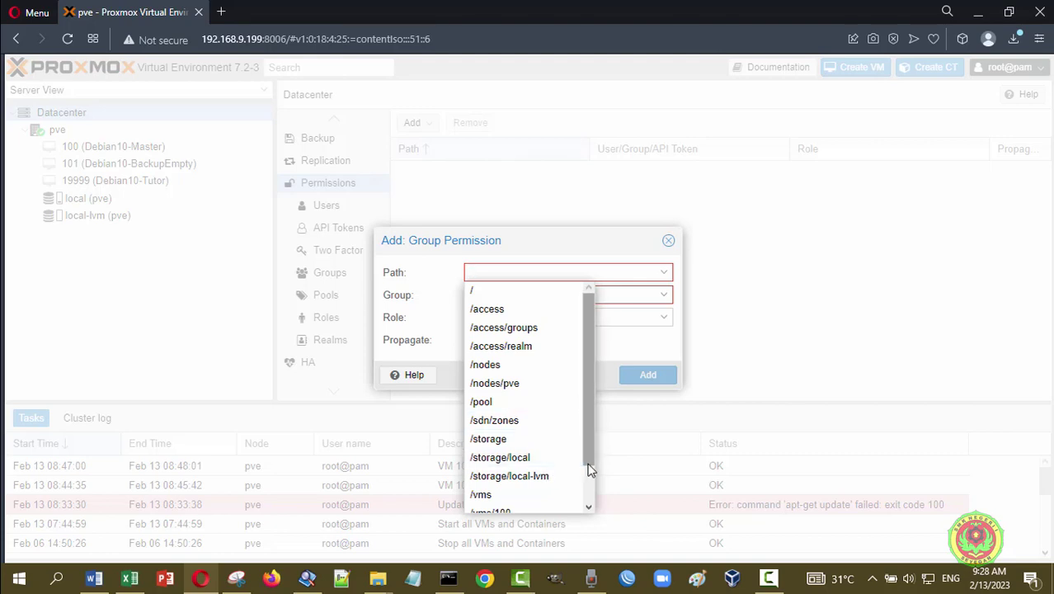
drag(588, 459, 585, 505)
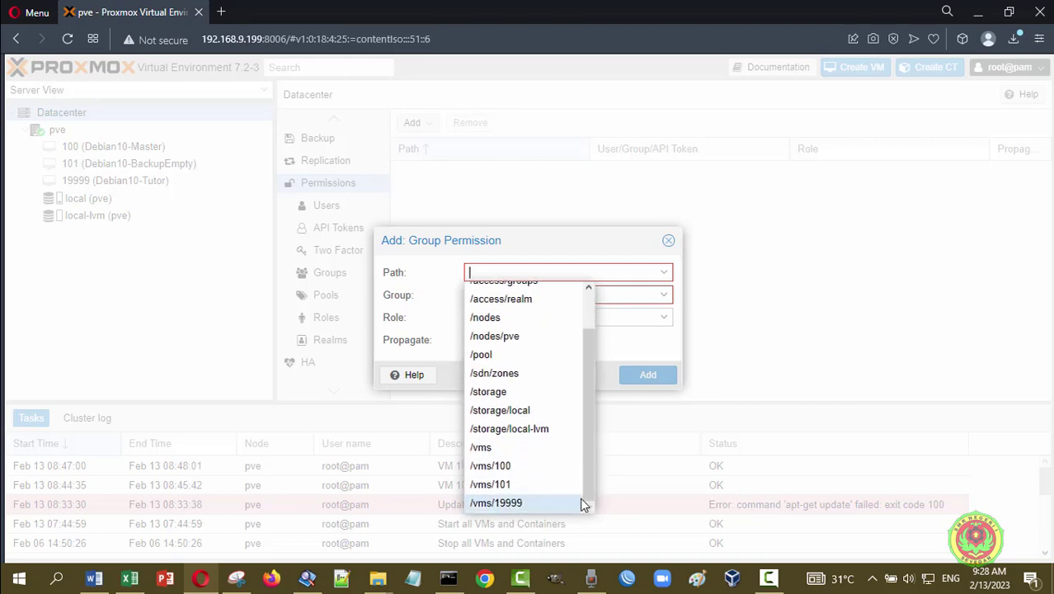
click(520, 412)
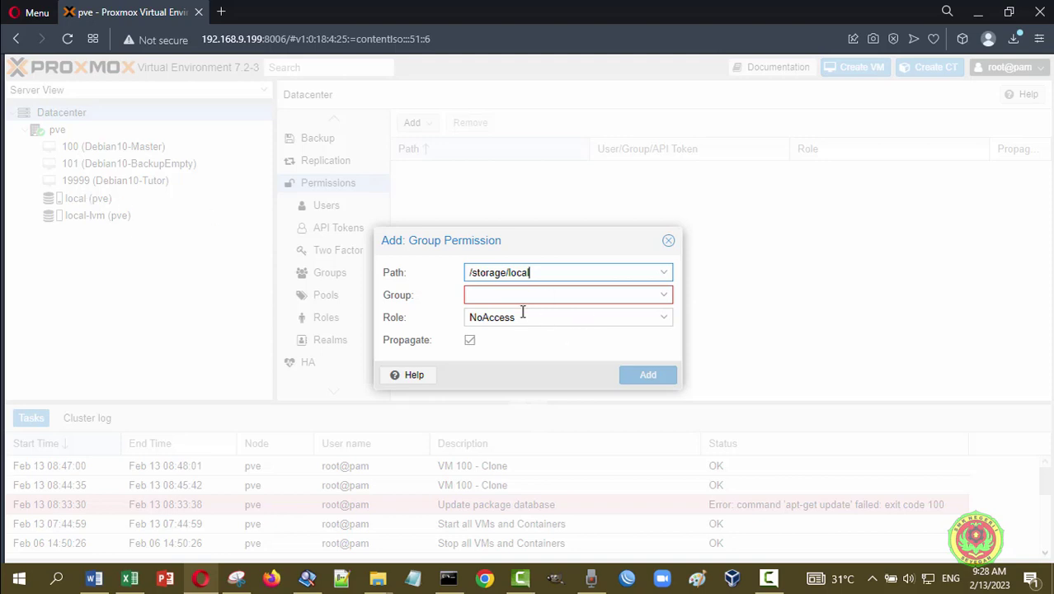
click(665, 298)
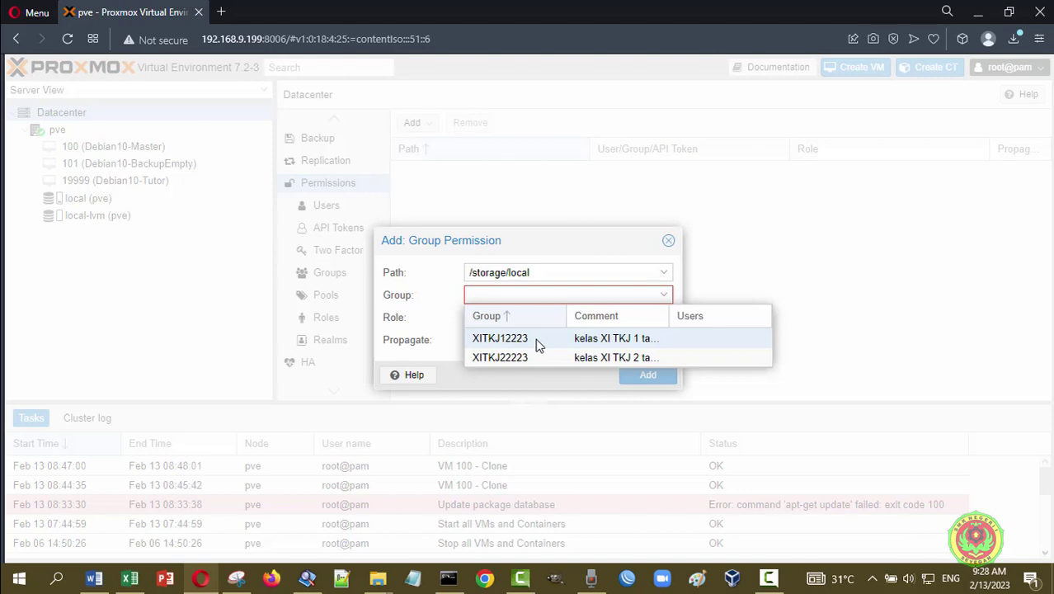
click(500, 339)
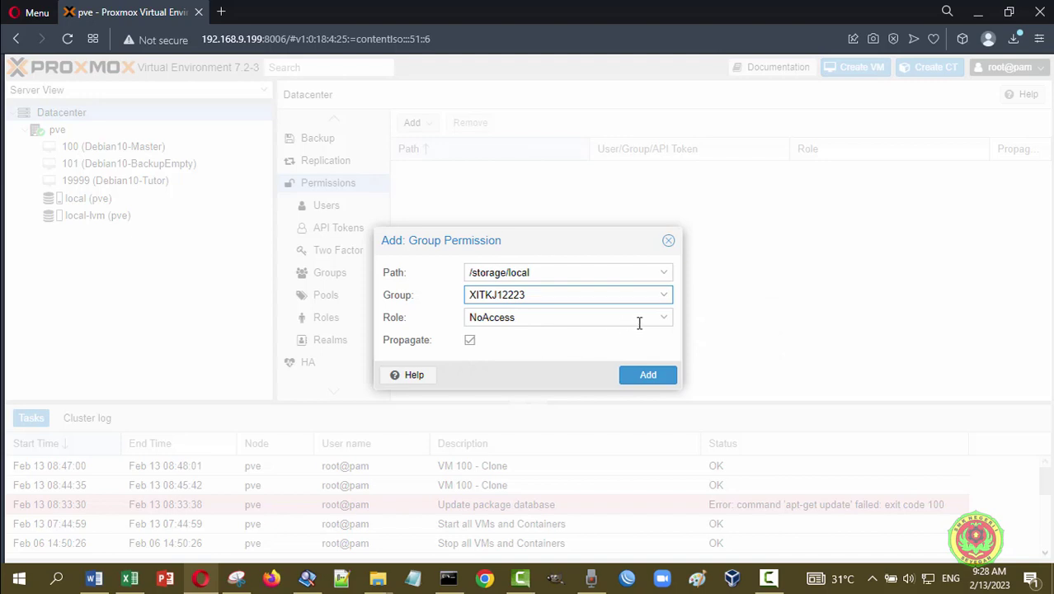
click(668, 325)
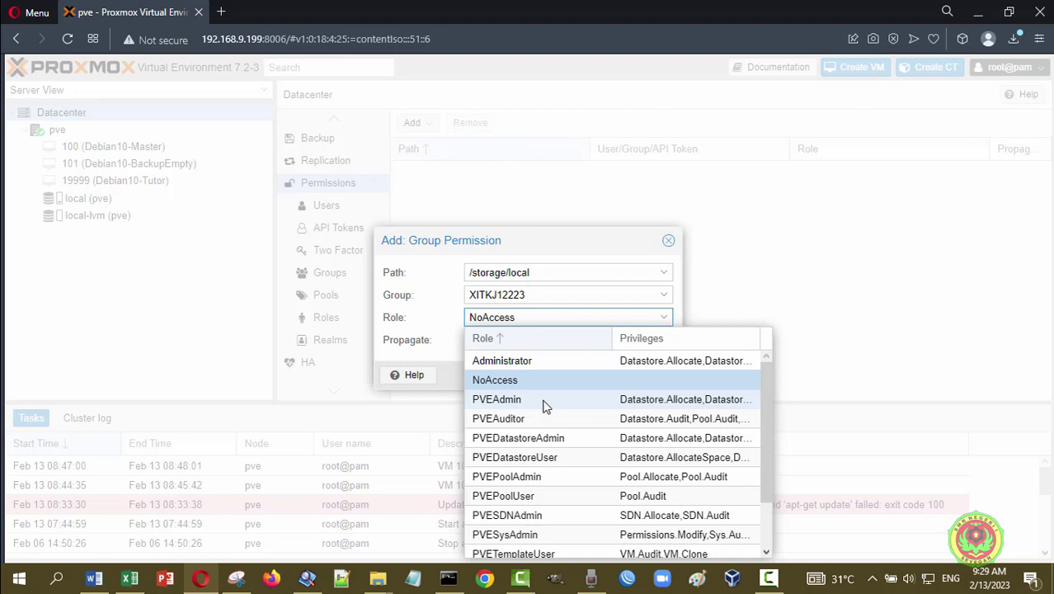
click(545, 405)
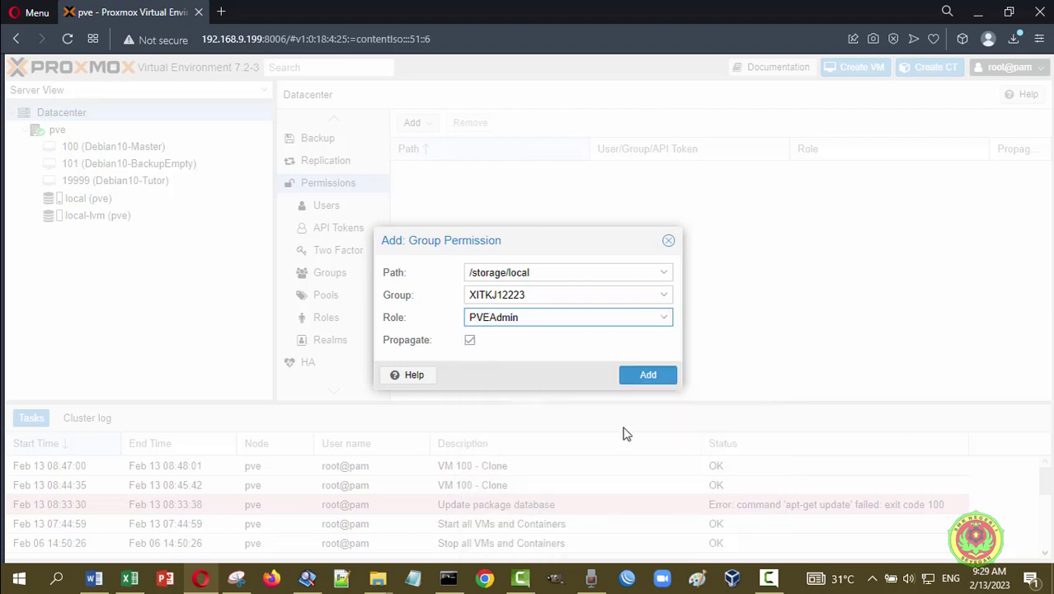
click(648, 376)
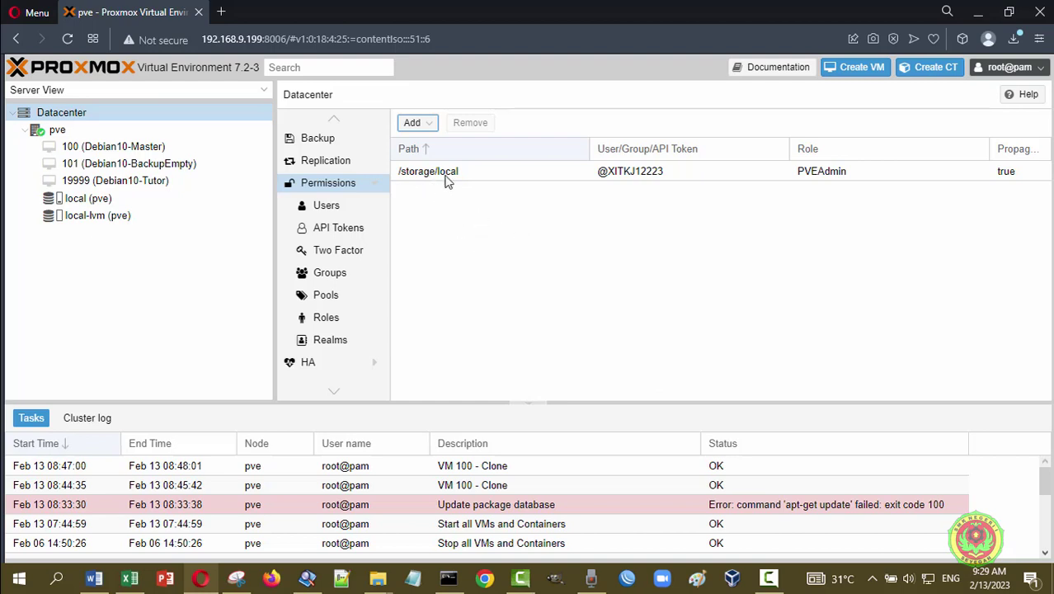
- Add a group permission: /storage/local, group XITKJ22223, role PVEAdmin
click(433, 128)
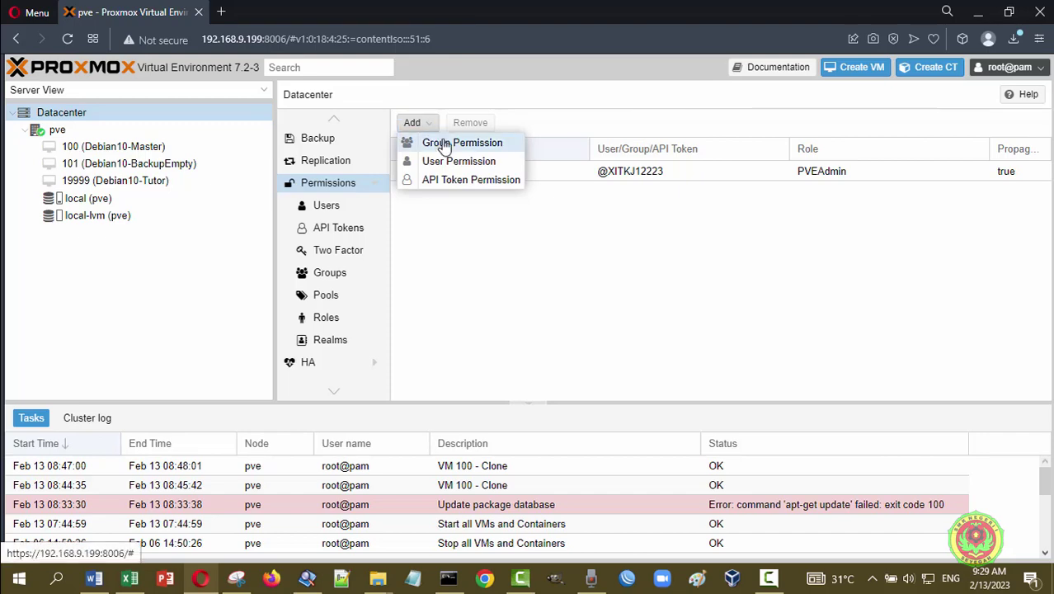
click(445, 144)
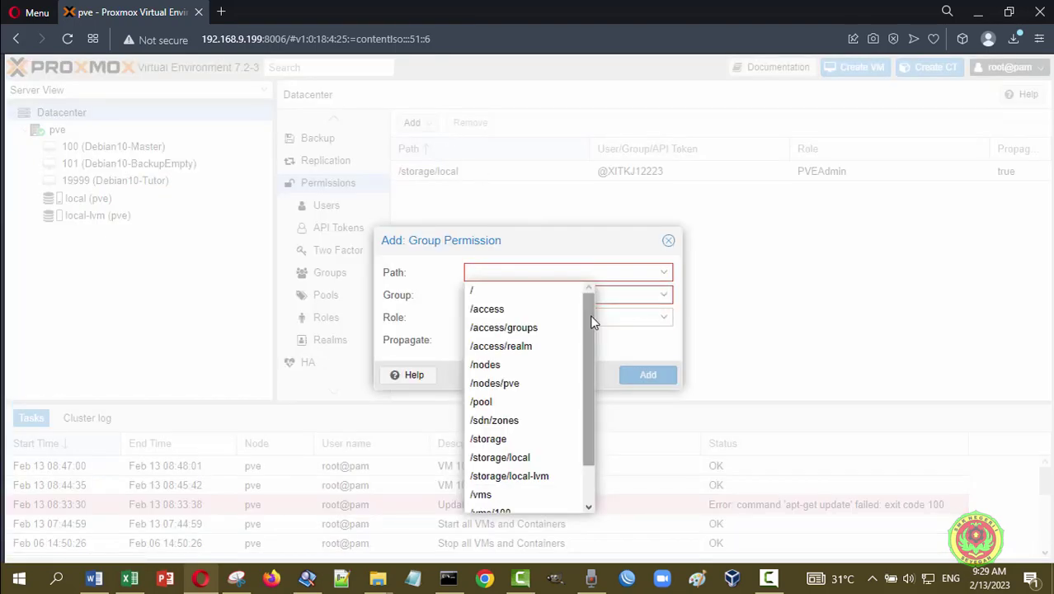
drag(593, 322, 585, 354)
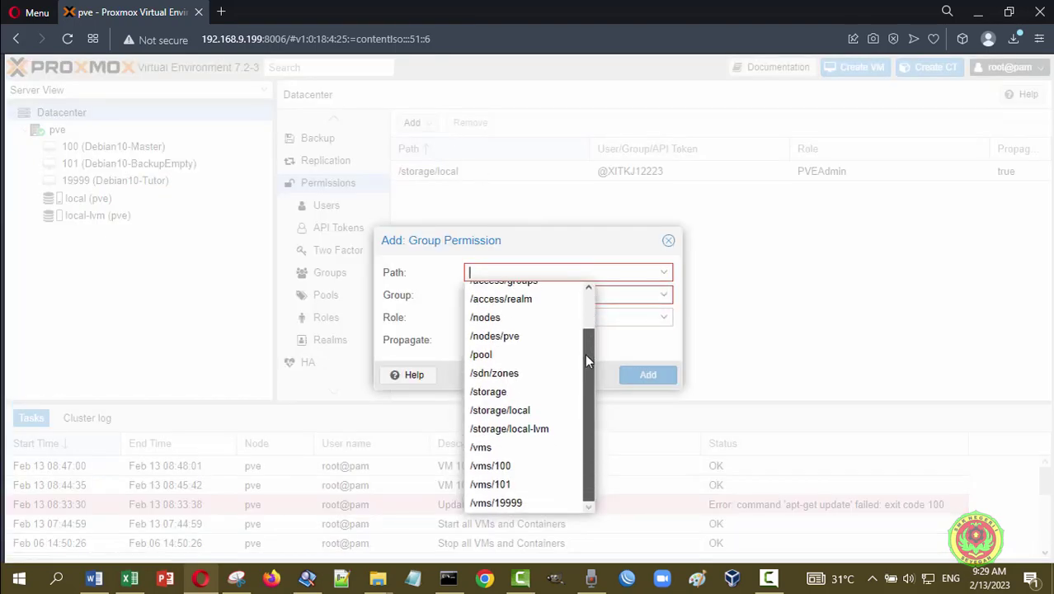
click(532, 412)
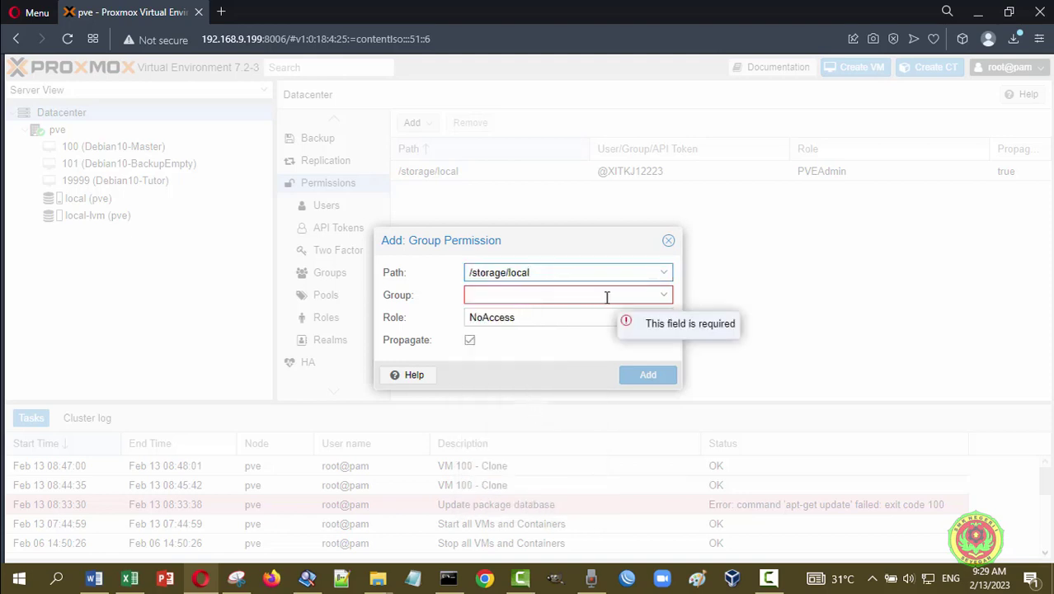
click(664, 301)
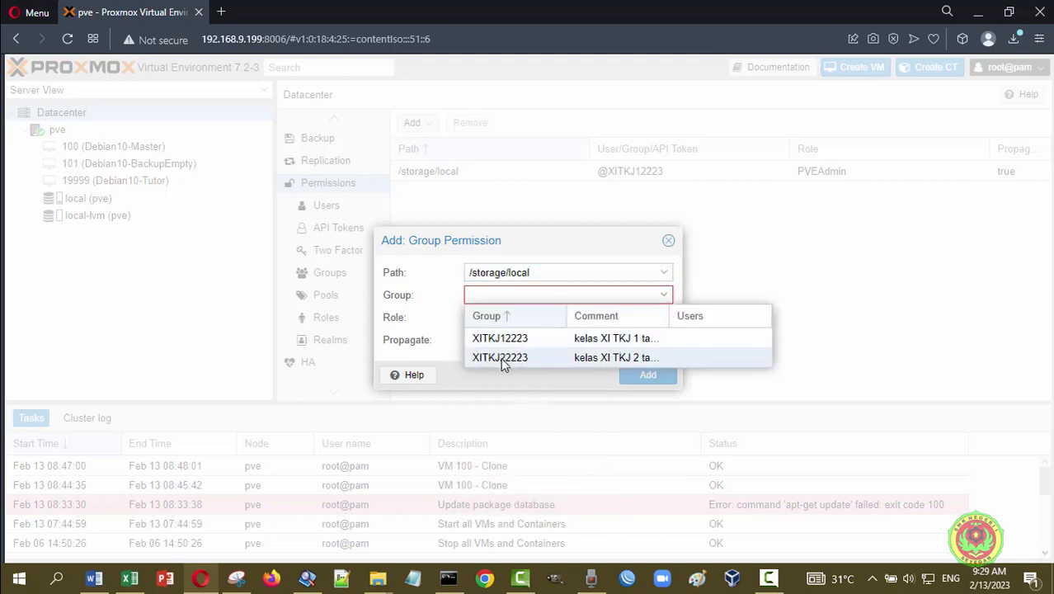
click(528, 362)
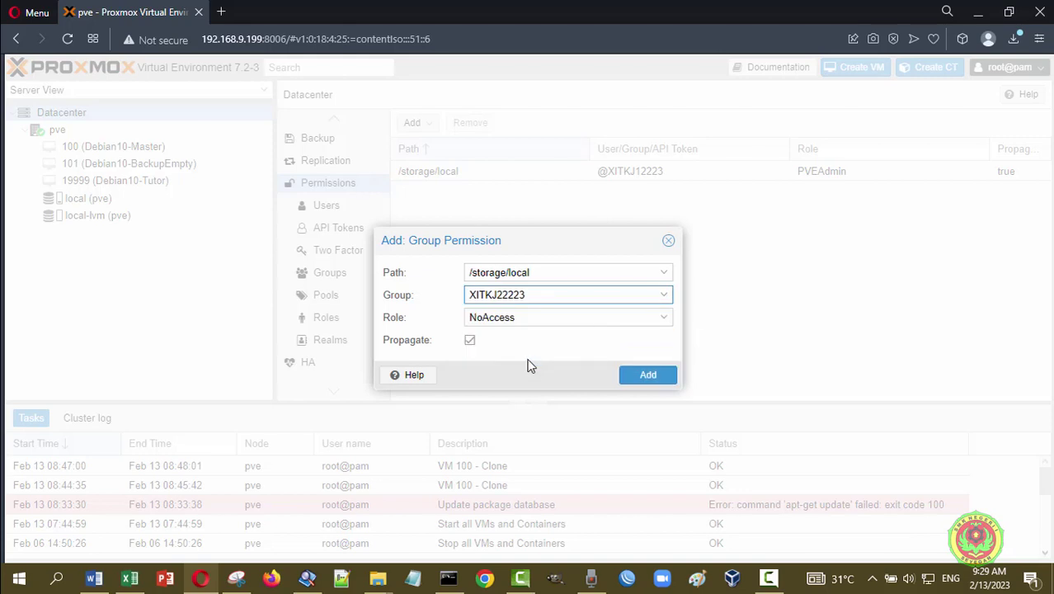
click(663, 323)
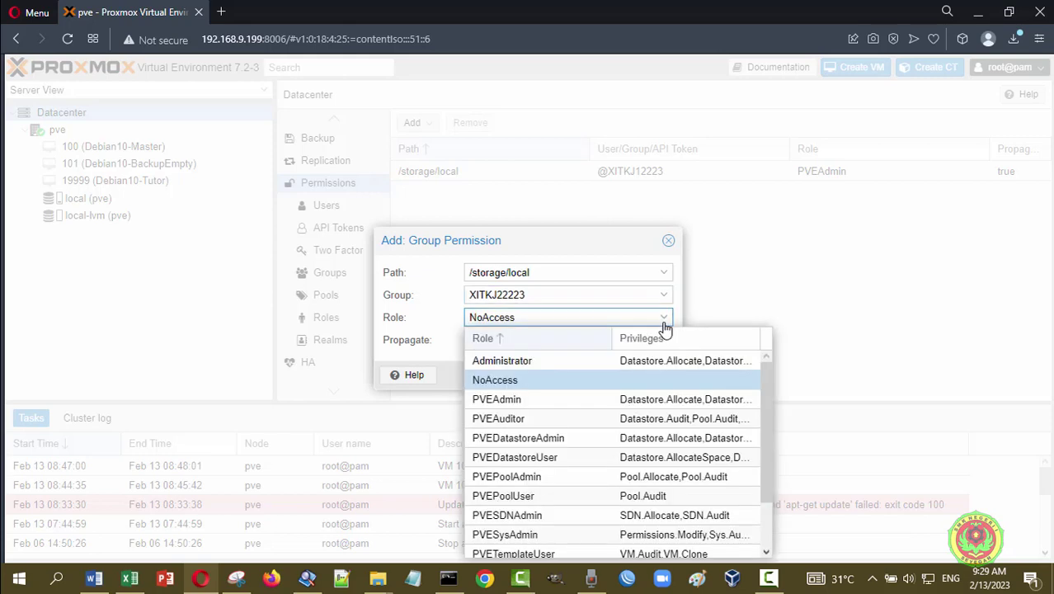
click(530, 400)
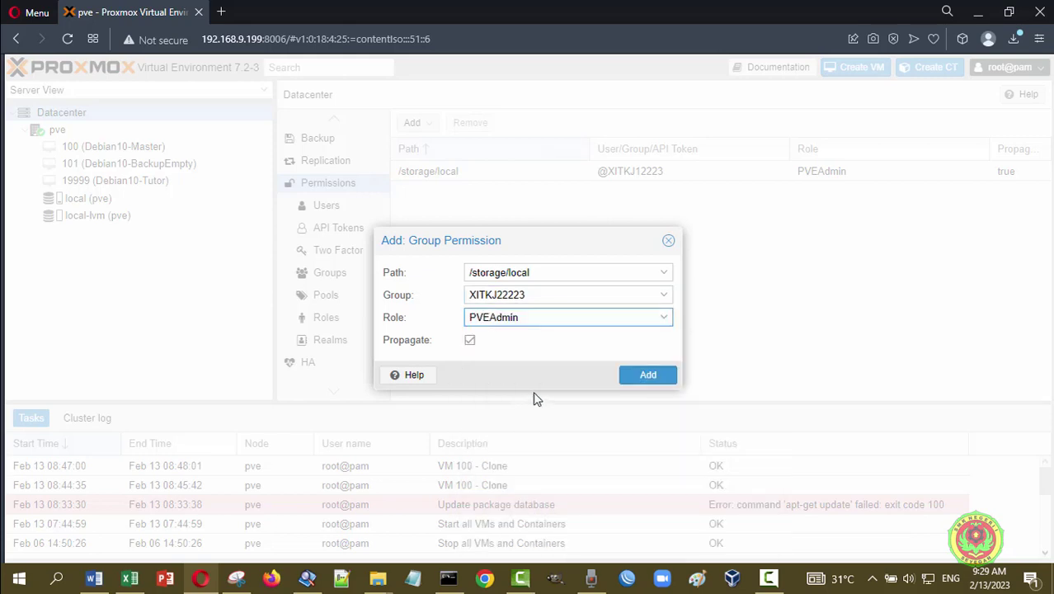
click(646, 375)
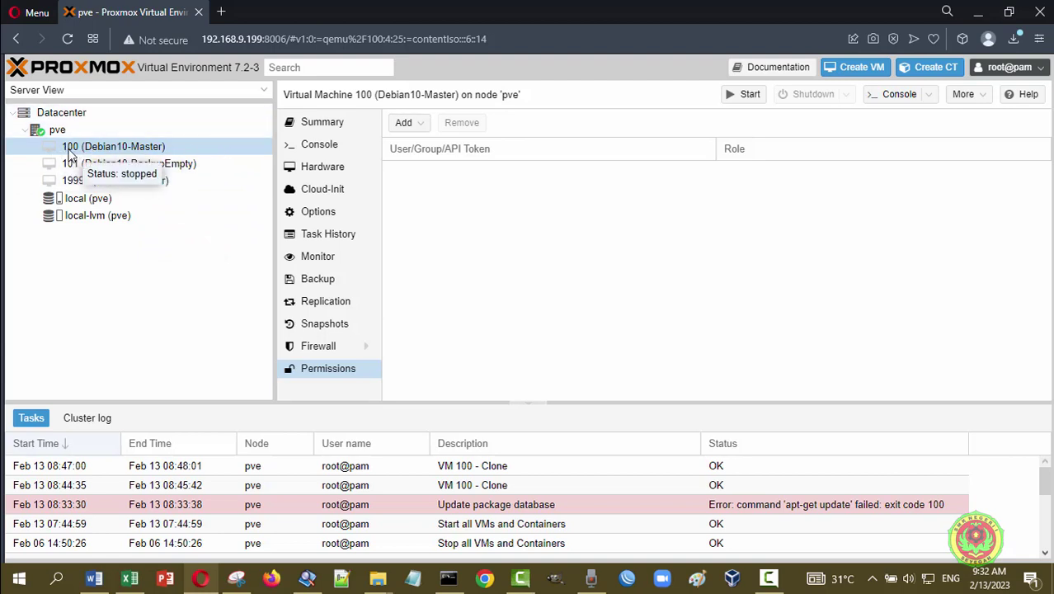
- Check the Permissions of VMs 101, 19999 and 100, then restore the browser beside the spreadsheet
click(195, 165)
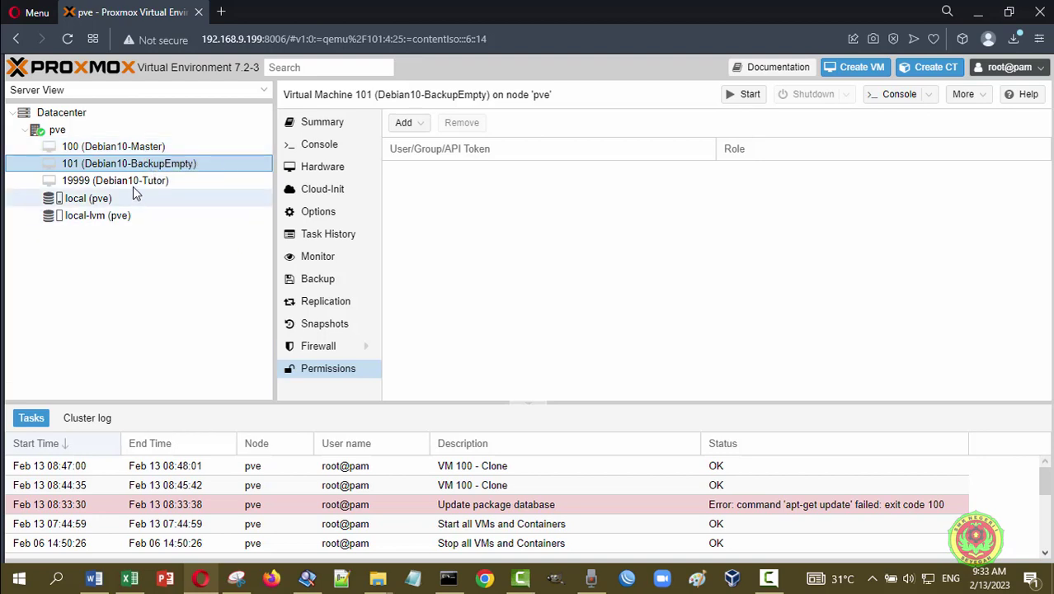
click(132, 187)
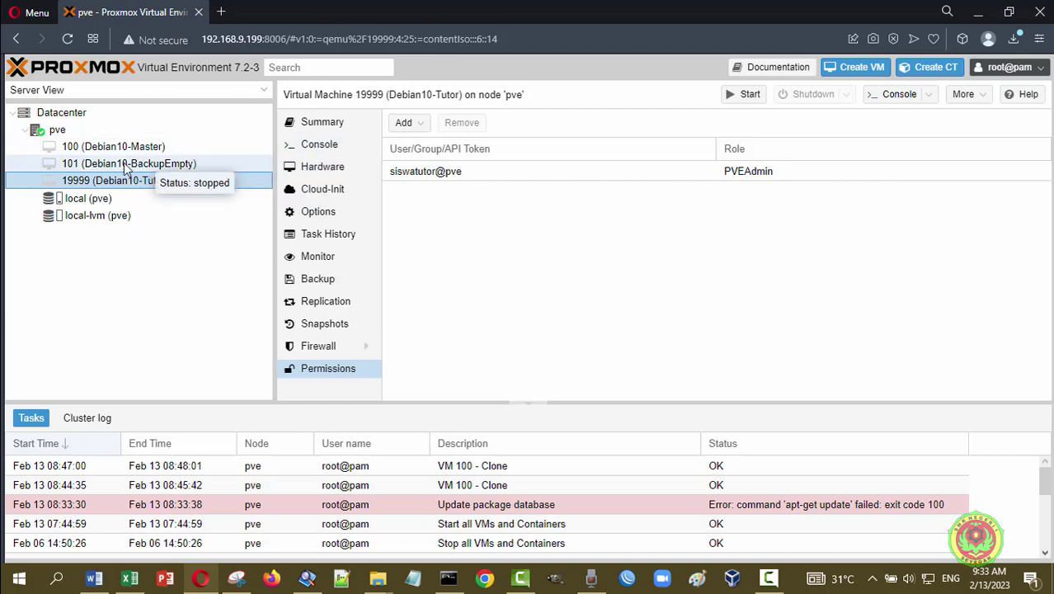
click(144, 147)
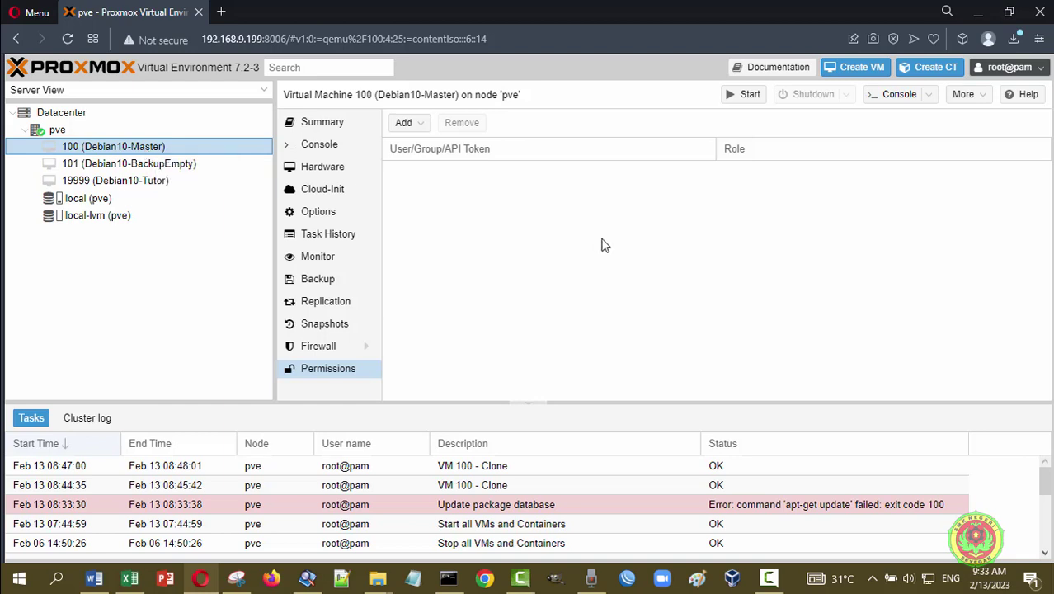
click(1011, 13)
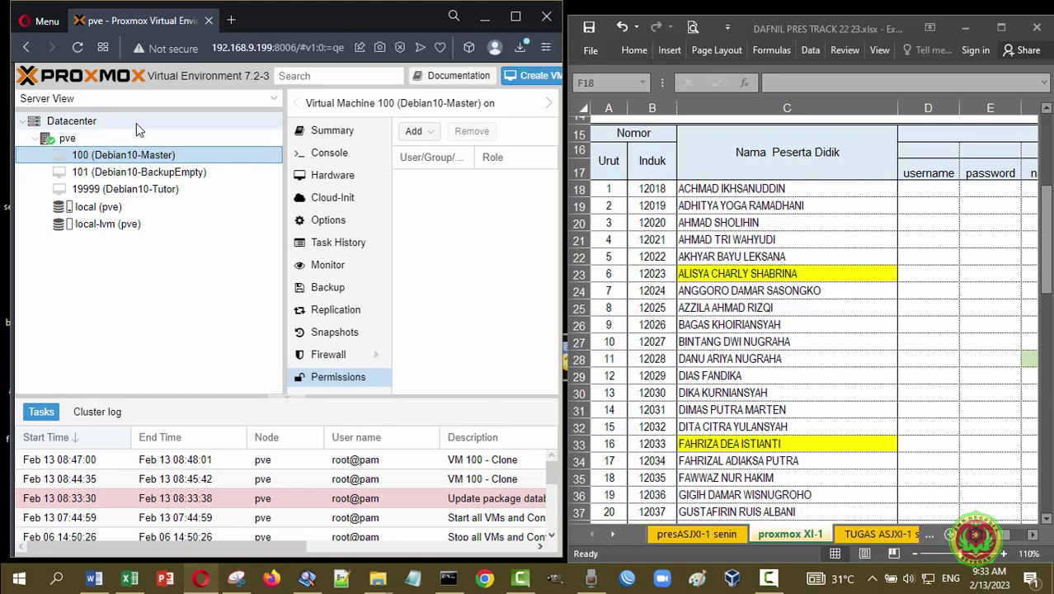
- Open the Clone dialog for VM 100 (Debian10-Master) from its context menu
right_click(134, 159)
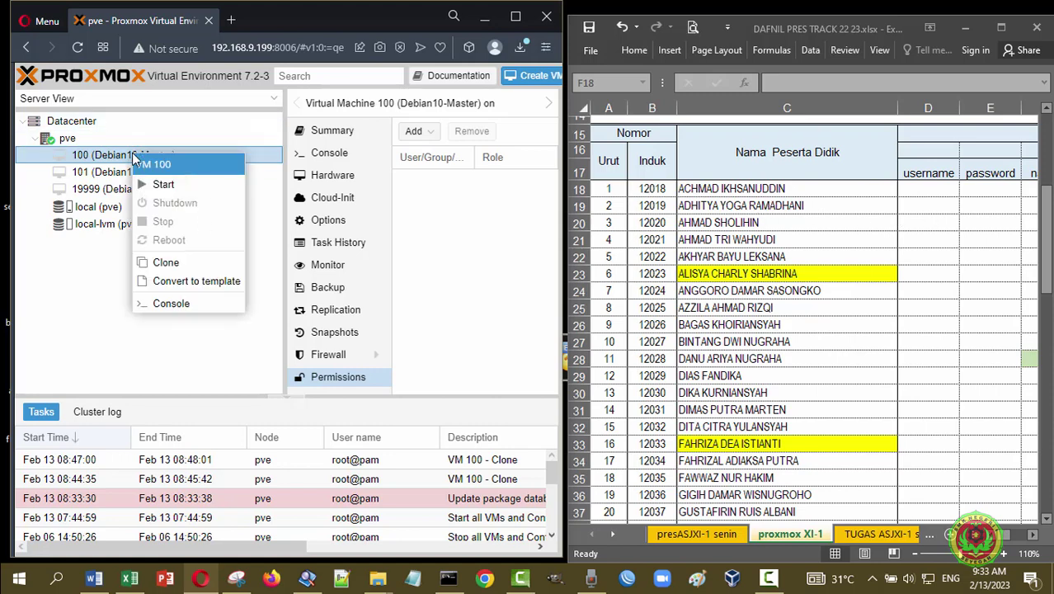
click(190, 262)
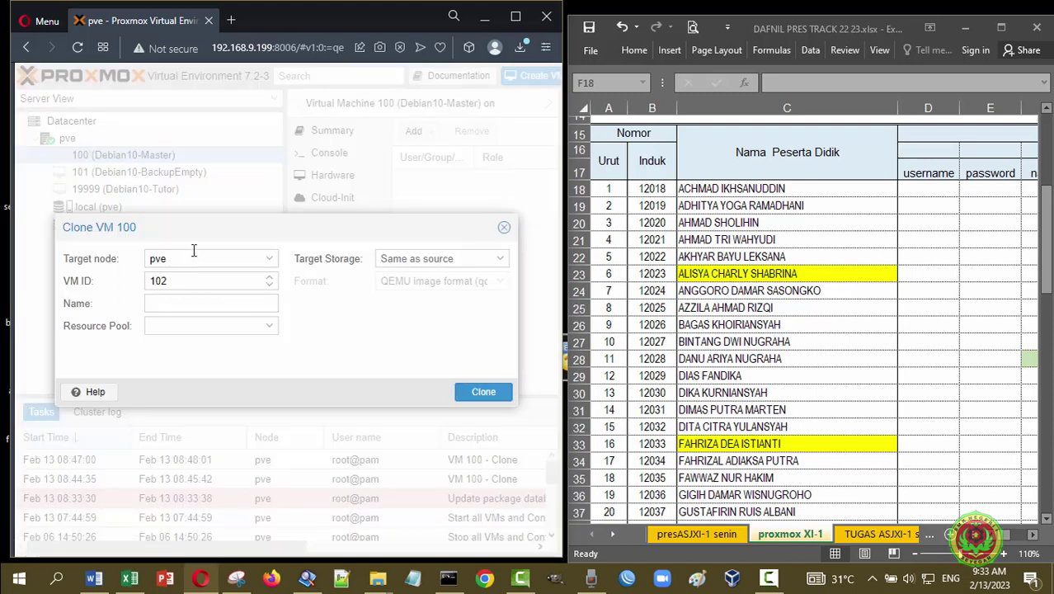
- Set the clone's VM ID to 12018, name it after the student, keep storage Same as source
click(272, 260)
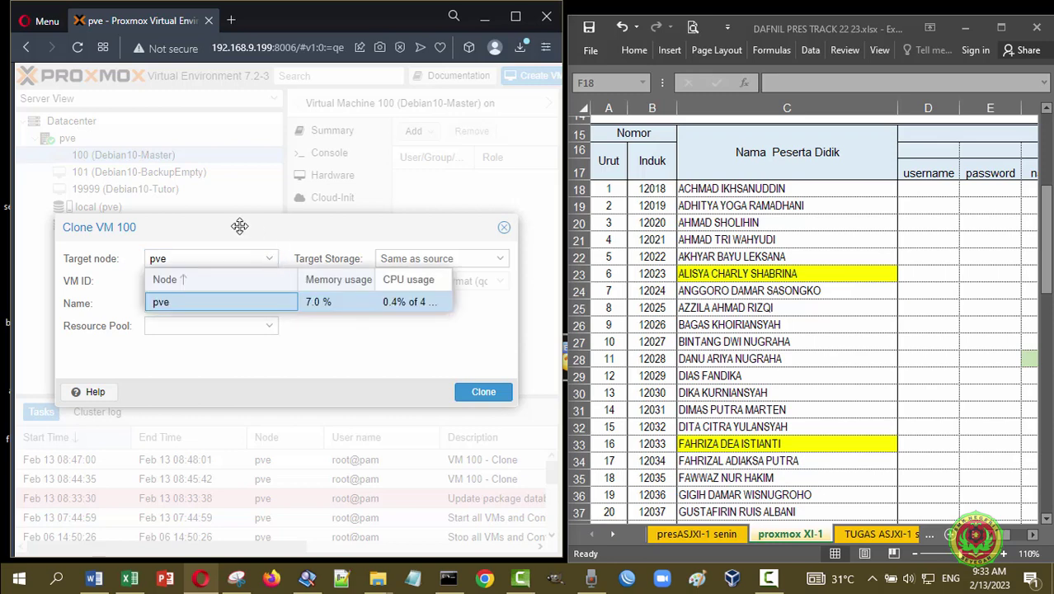
click(80, 285)
click(183, 282)
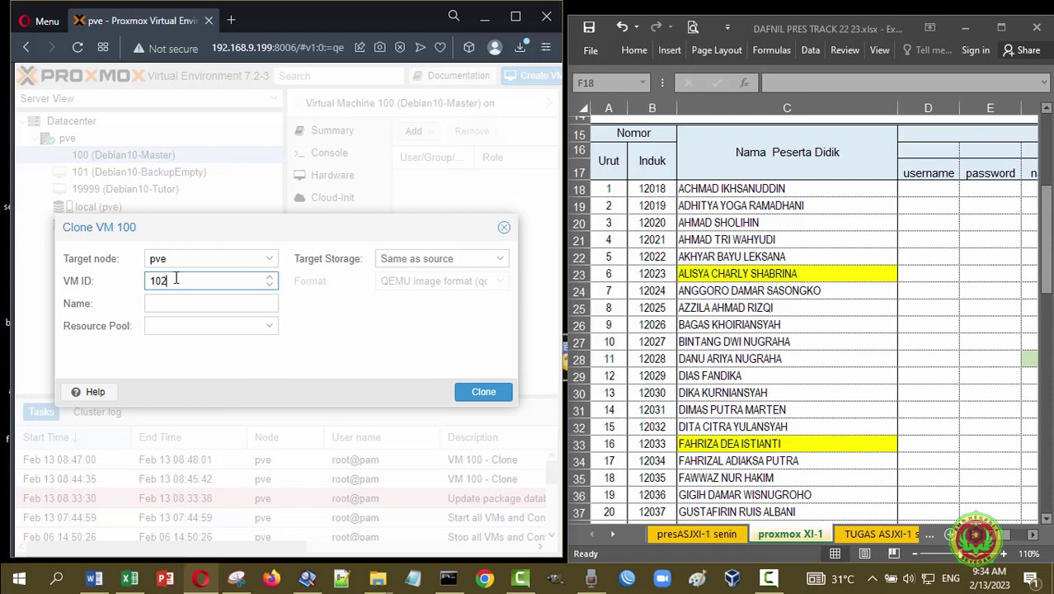
key(BackSpace)
key(BackSpace)
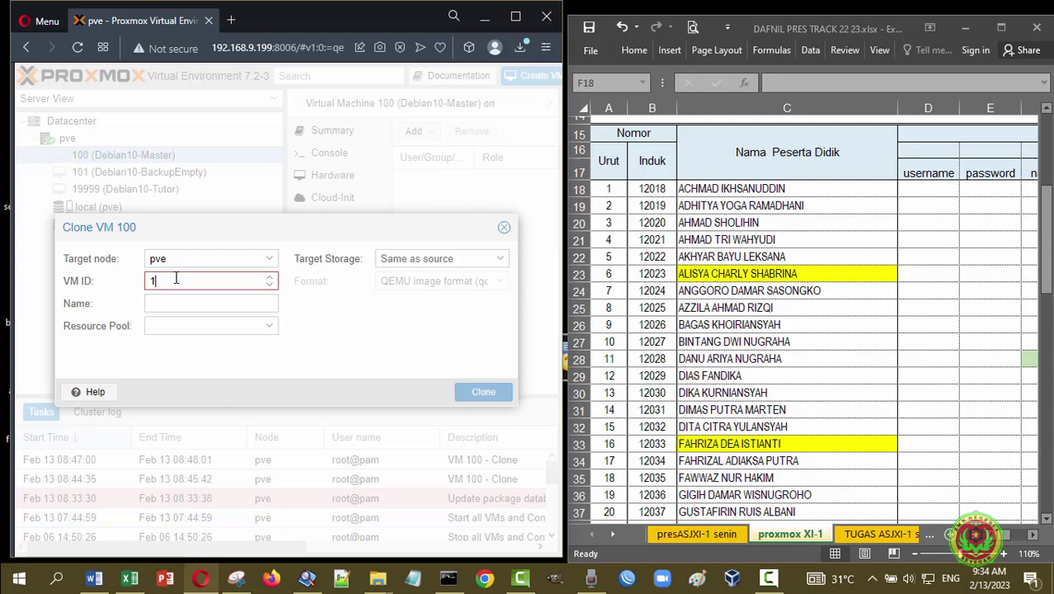
text(201)
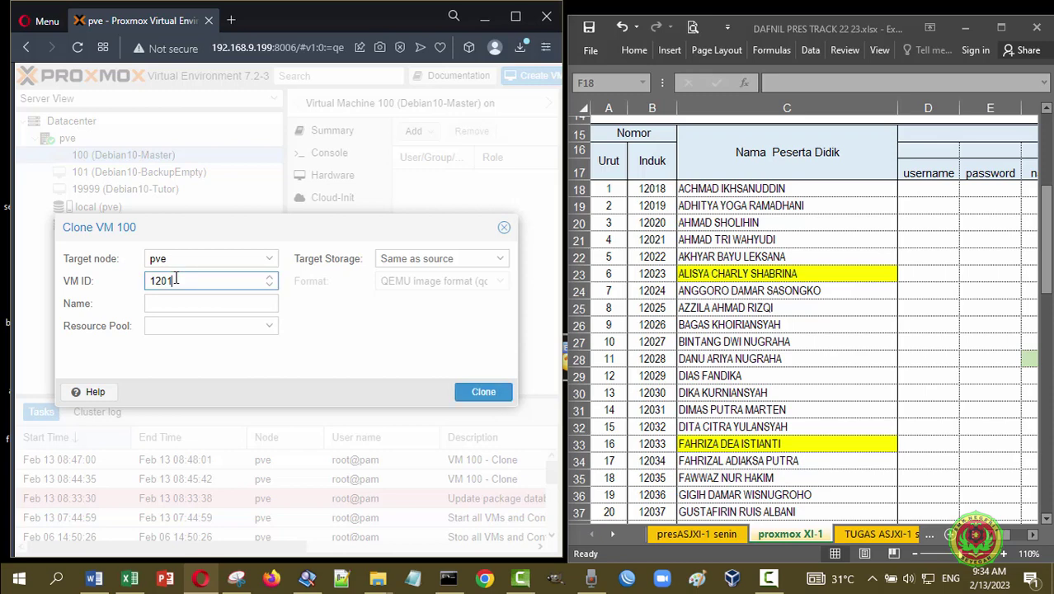
text(8)
click(170, 302)
text(ad)
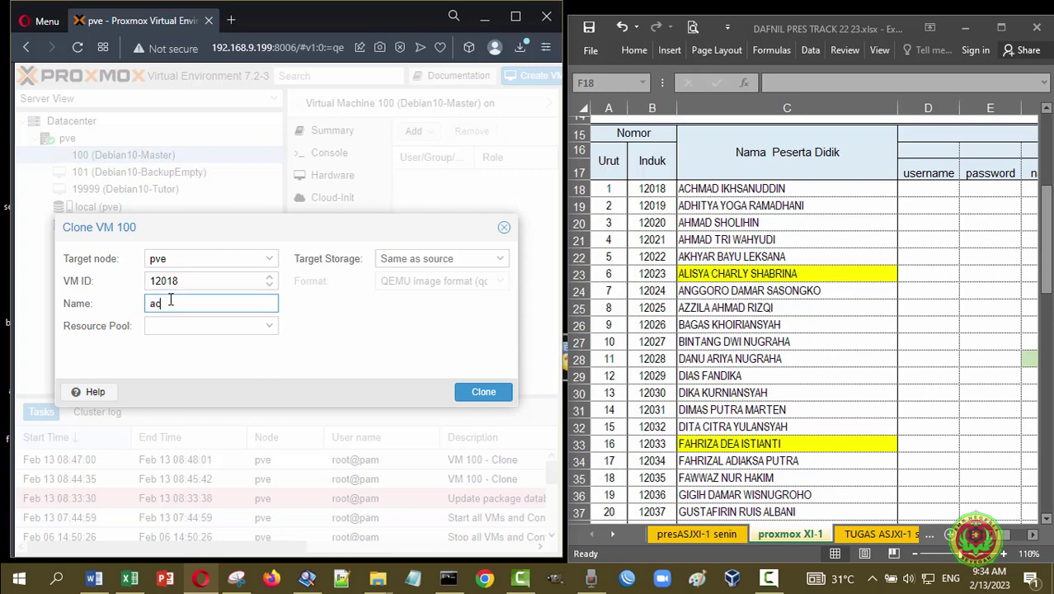
text(hmad)
click(271, 331)
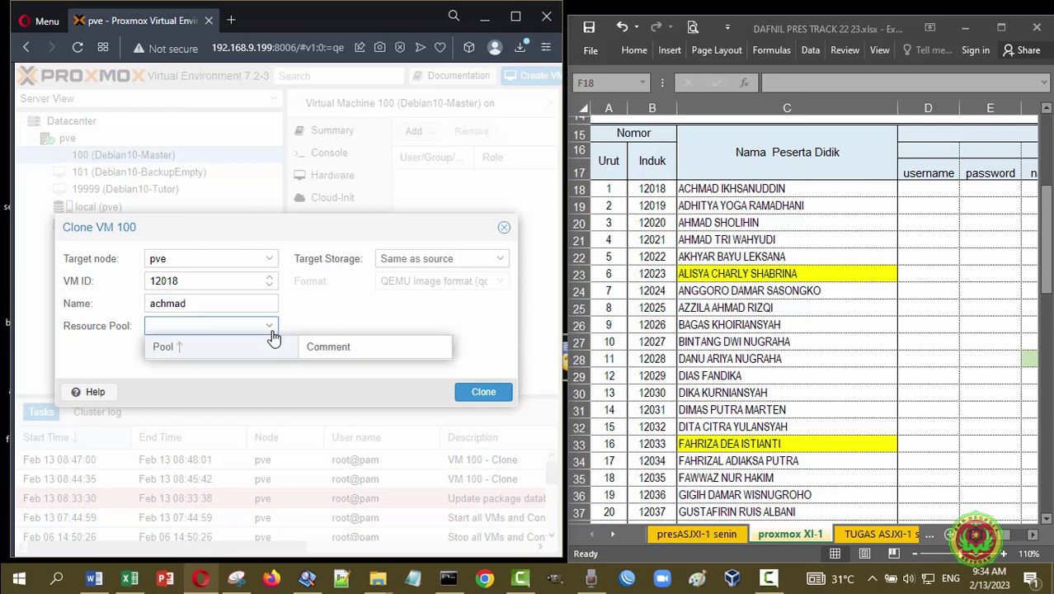
click(373, 322)
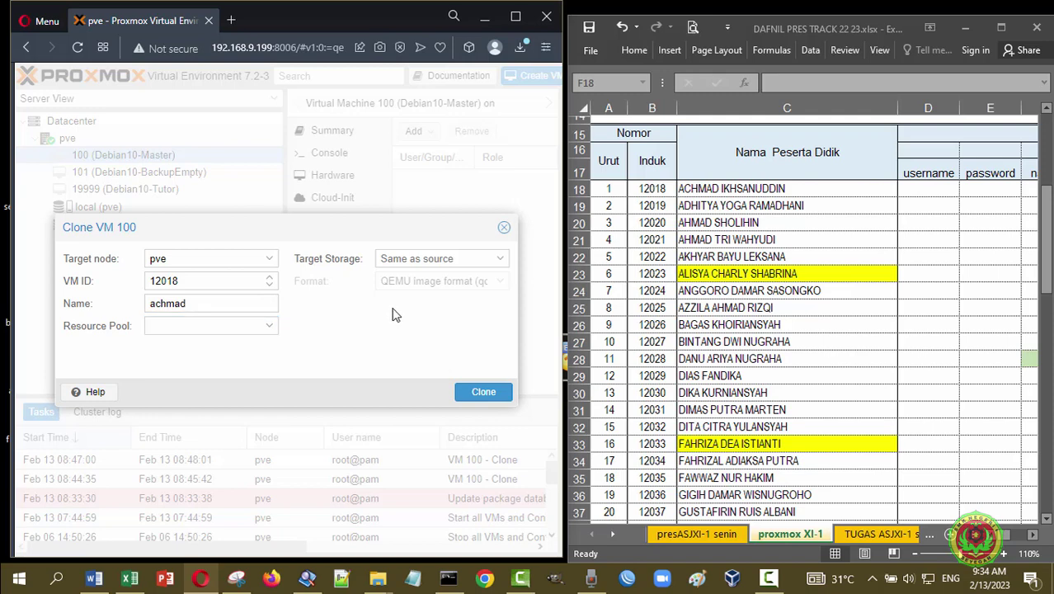
click(502, 261)
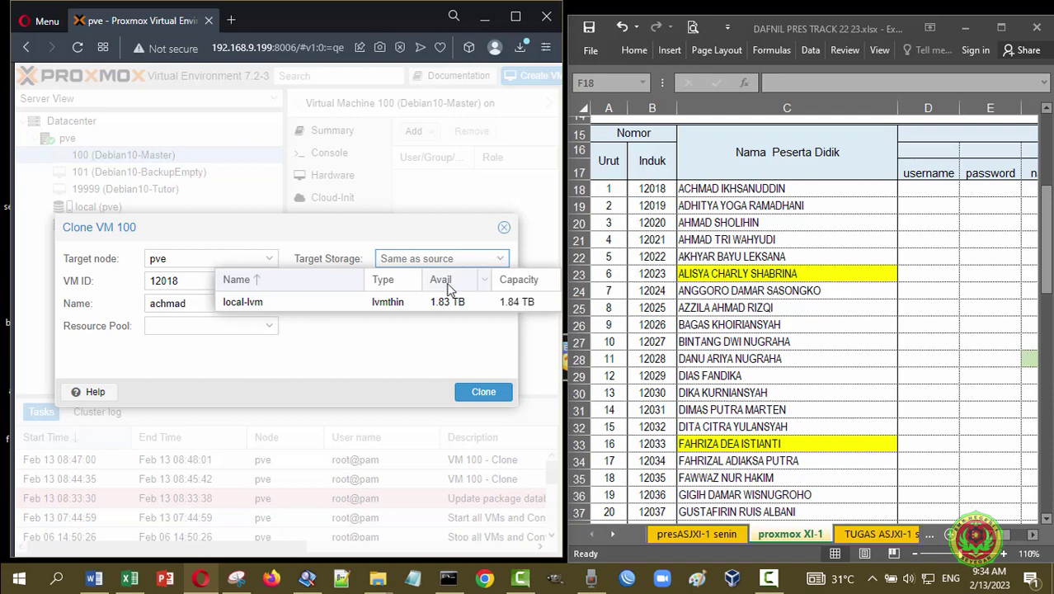
click(317, 345)
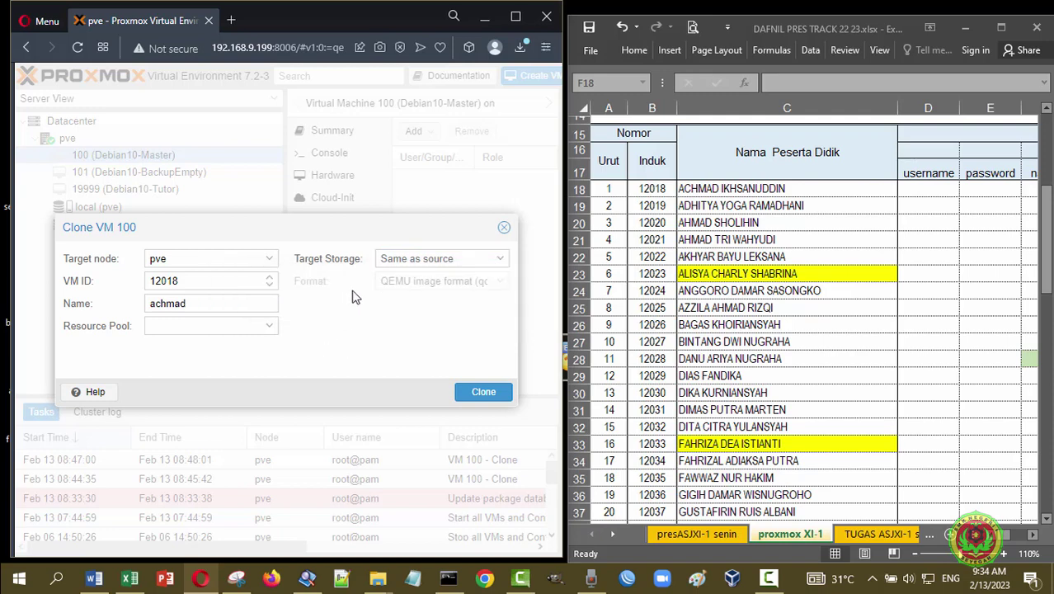
- Start the clone of VM 100 and wait until VM 12018 appears
click(485, 393)
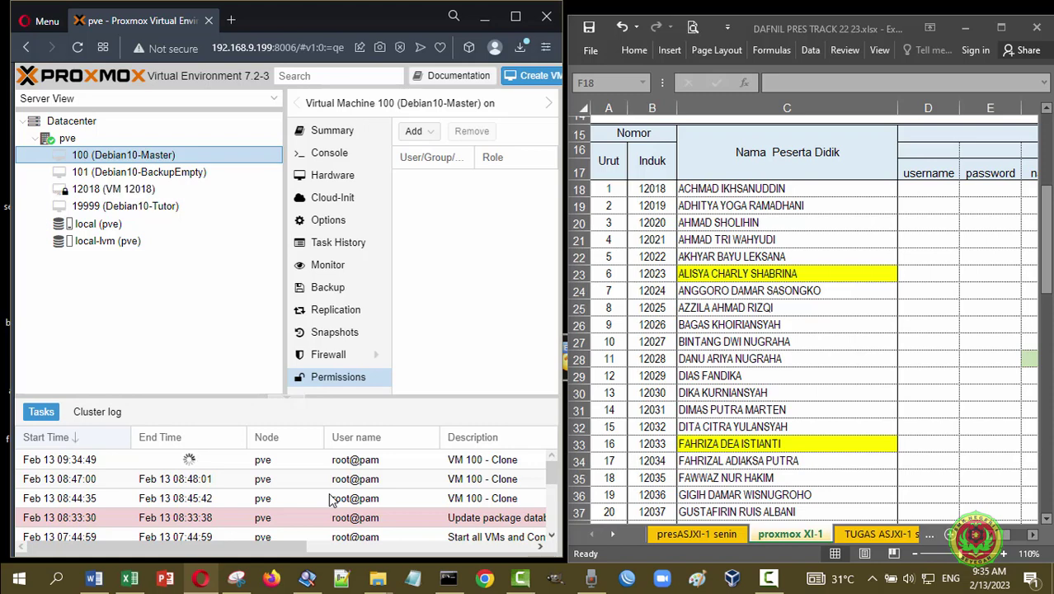
mouse_move(113, 196)
mouse_move(548, 472)
mouse_down()
mouse_move(551, 482)
mouse_move(548, 448)
mouse_move(551, 490)
mouse_move(550, 470)
mouse_up()
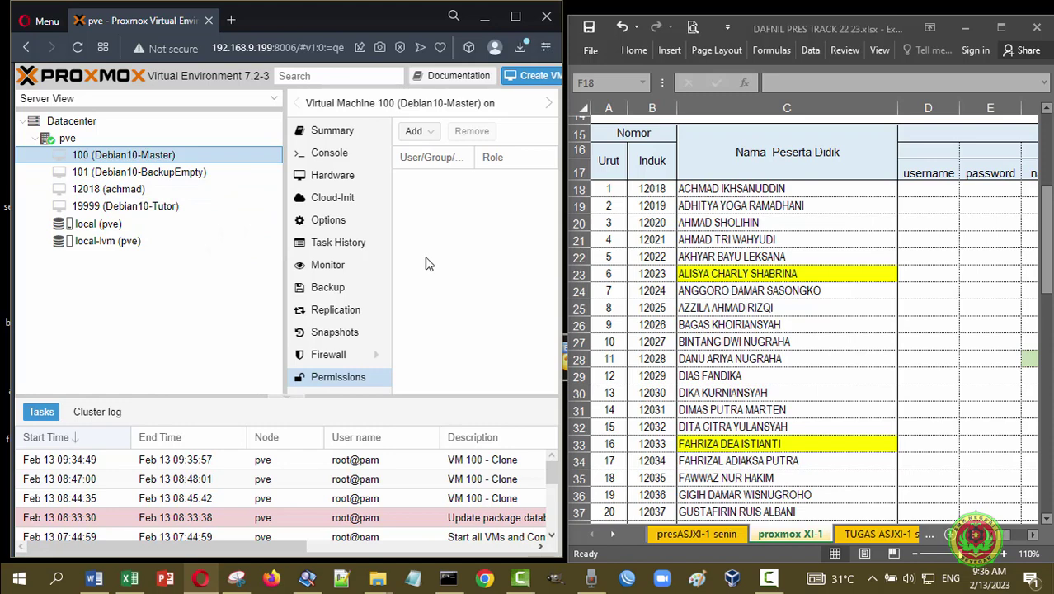
- Go to the Datacenter Users list and open the Add: User form
click(77, 124)
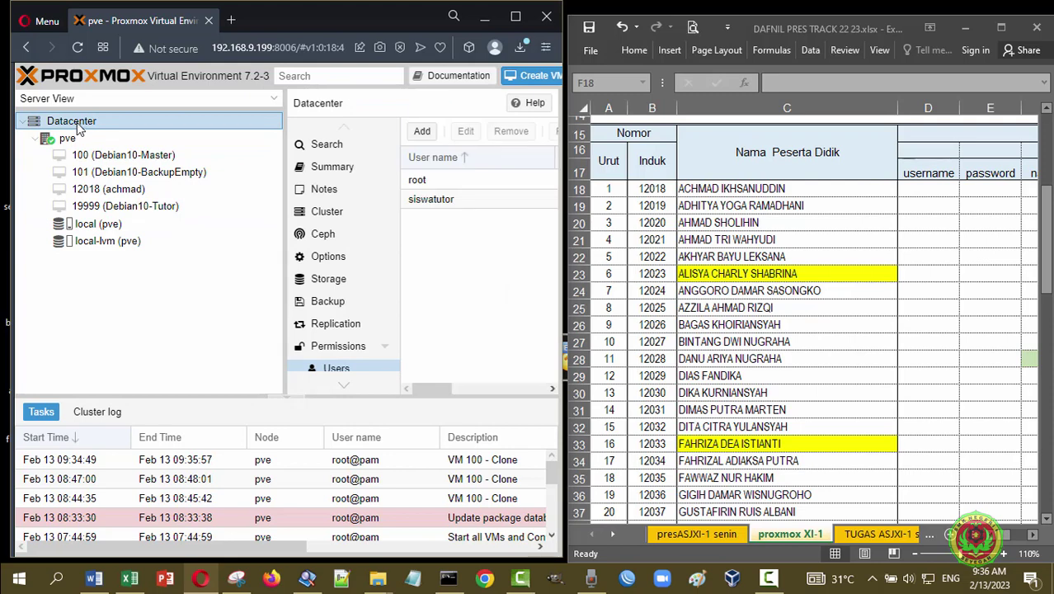
scroll(357, 357, down, 2)
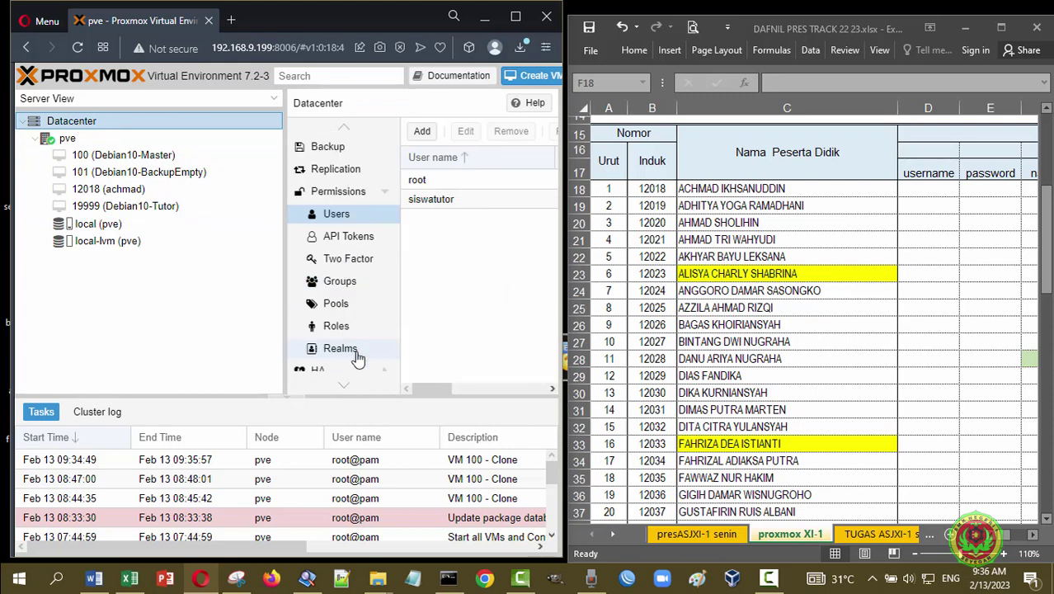
scroll(357, 356, down, 2)
scroll(377, 277, up, 2)
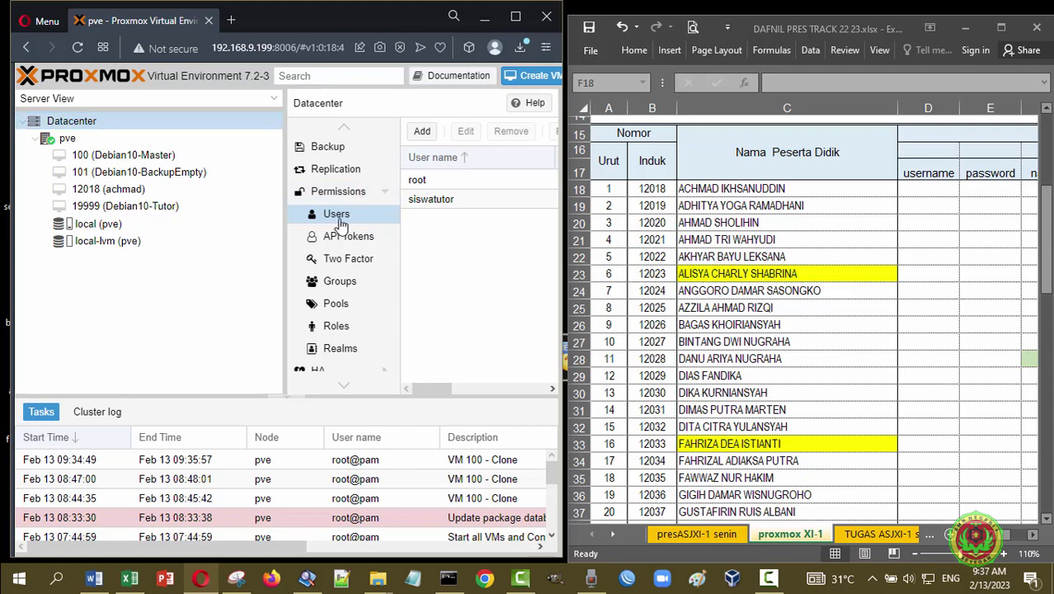
click(422, 134)
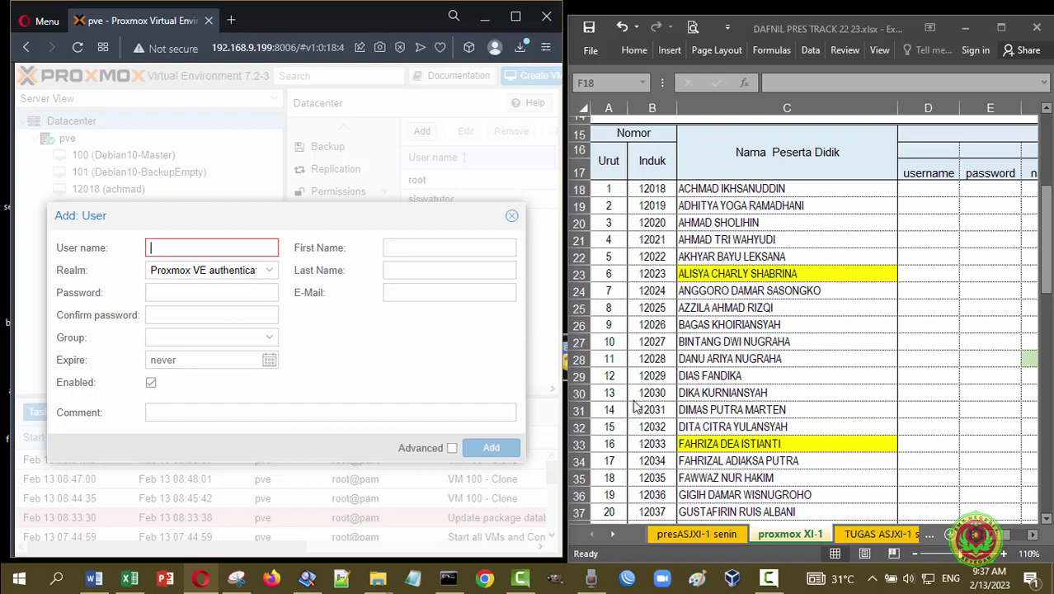
- Create a user named with the student's induk number, Proxmox VE realm, a password, group XITKJ12223
text(12)
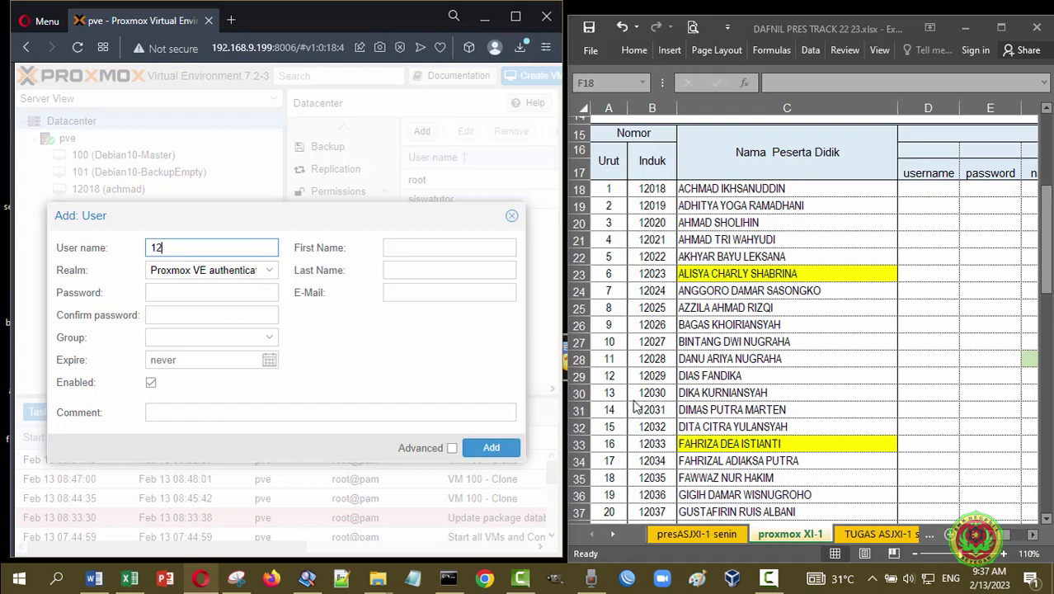
text(018)
click(268, 272)
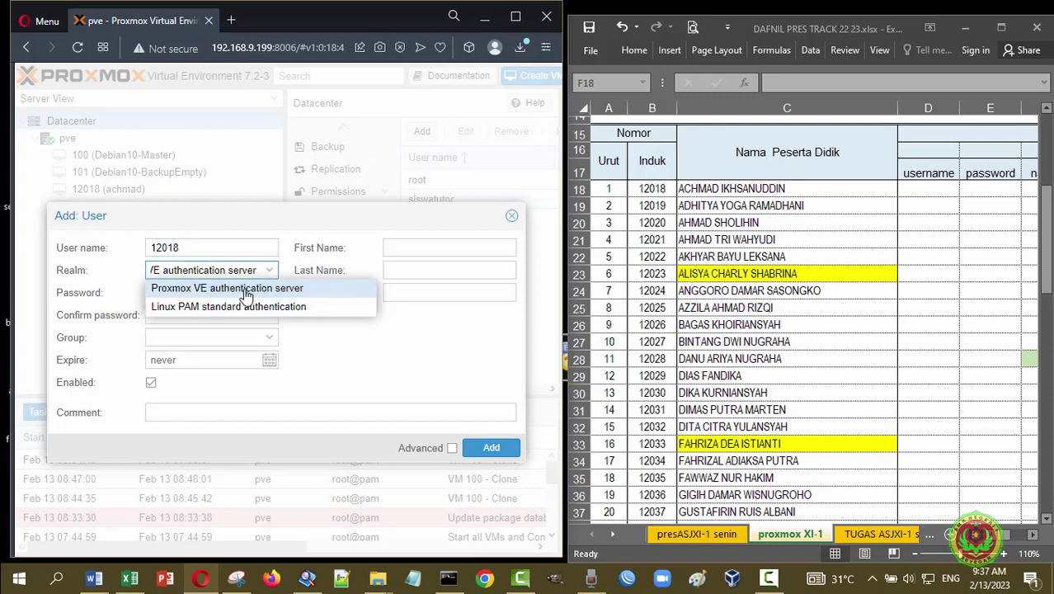
click(298, 294)
click(206, 293)
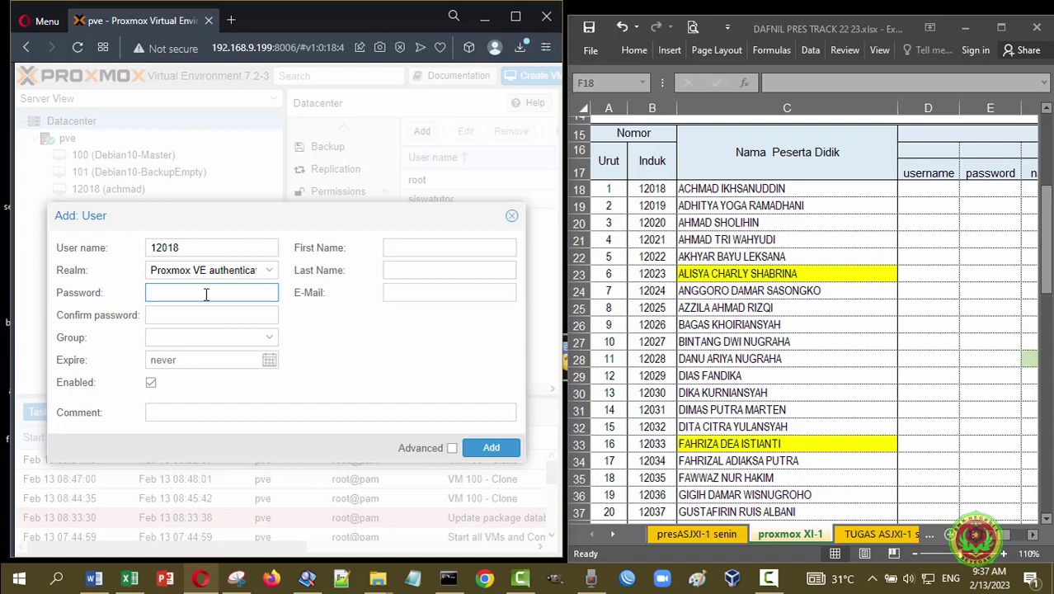
text(123)
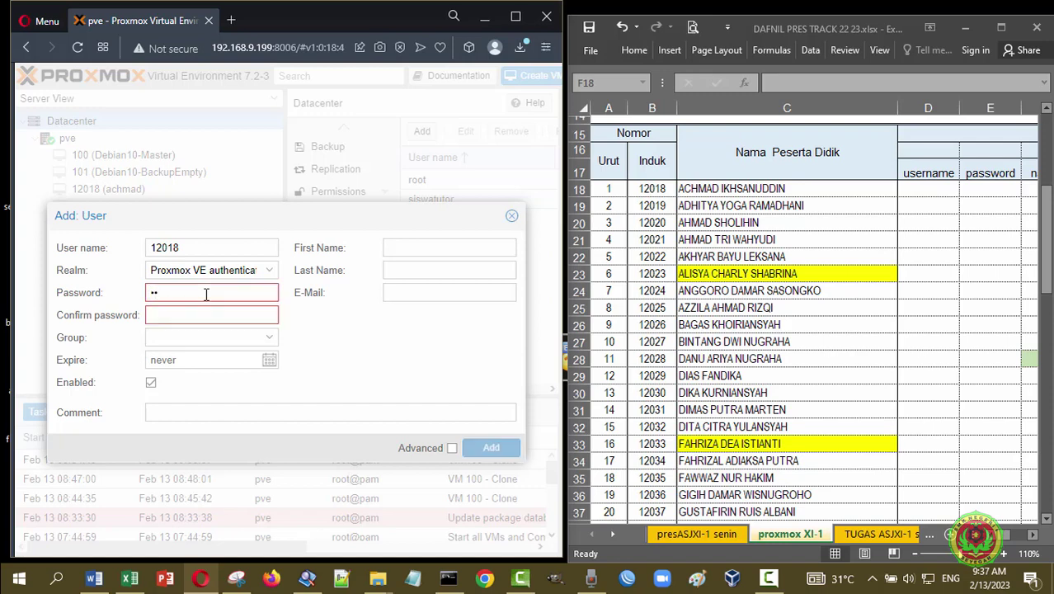
text(456)
click(195, 317)
text(12345)
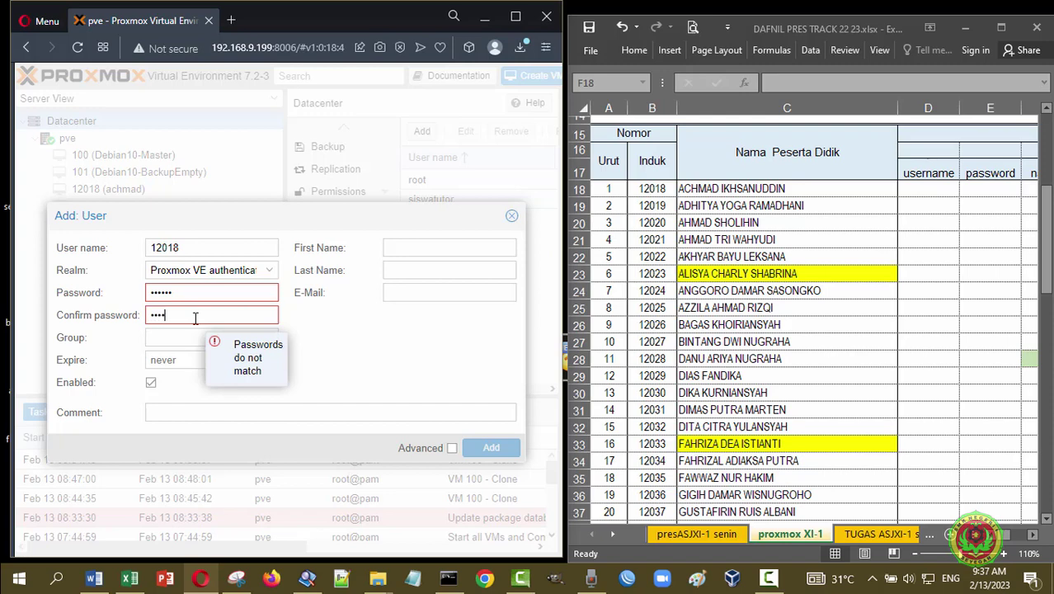
text(6)
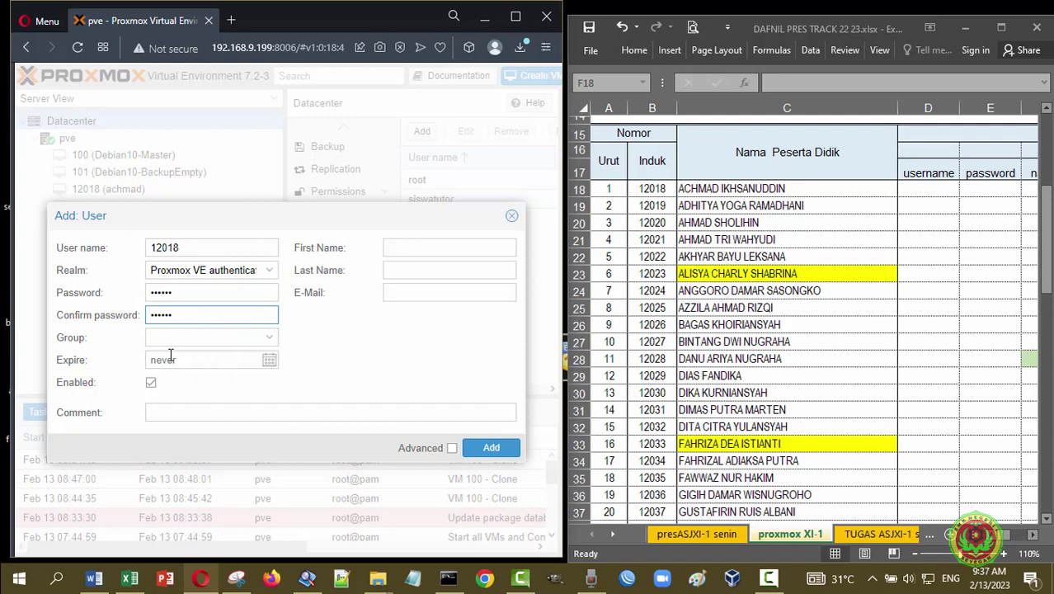
click(172, 335)
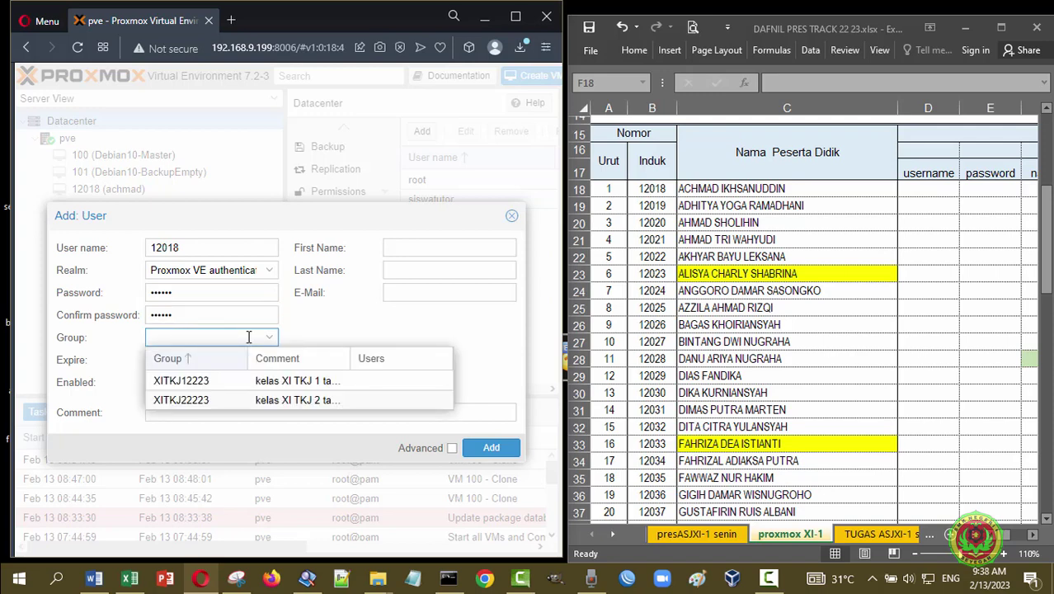
click(186, 383)
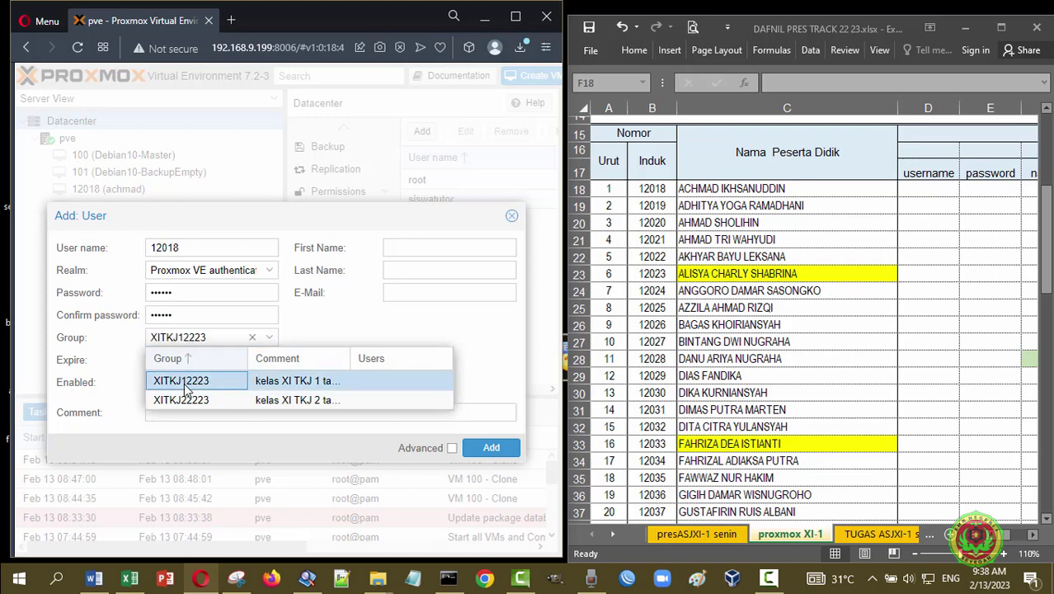
click(325, 328)
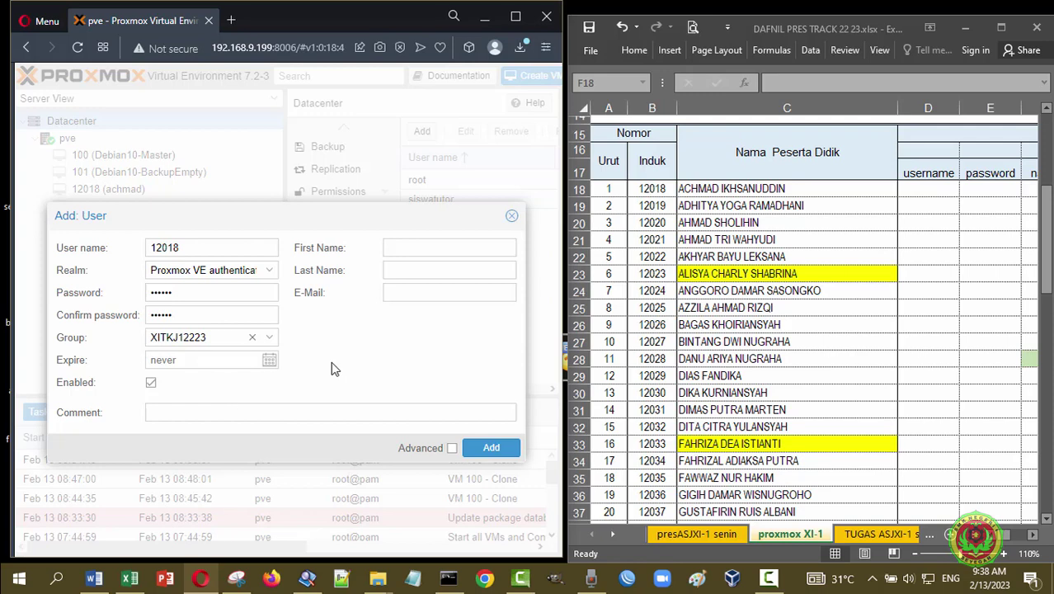
click(491, 453)
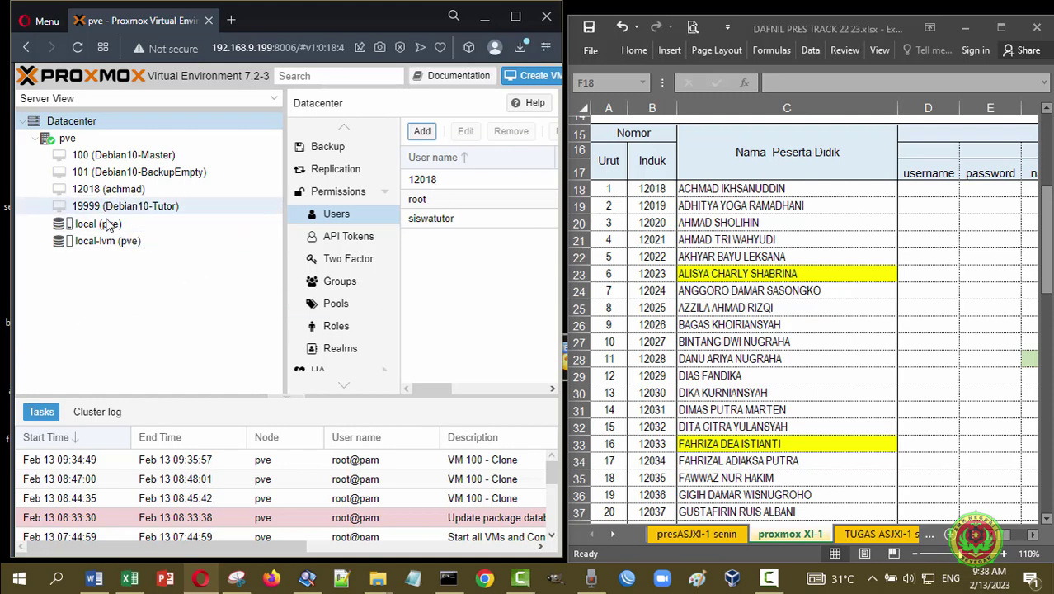
- Select VM 12018 in the server tree to bring up its empty Permissions page
click(122, 195)
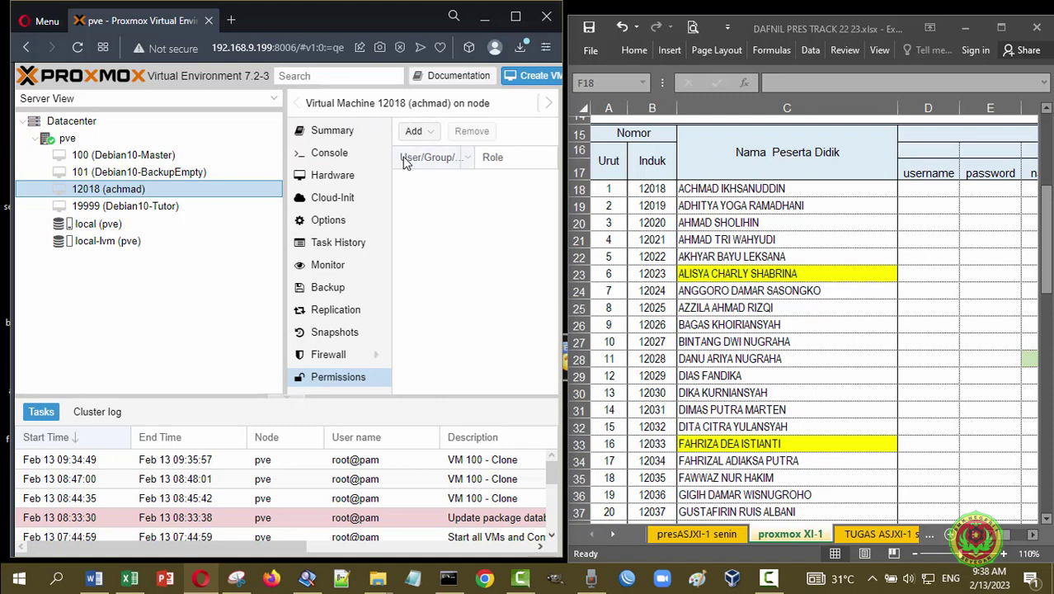
- Add a user permission giving the new student account the PVEAdmin role on VM 12018
click(349, 379)
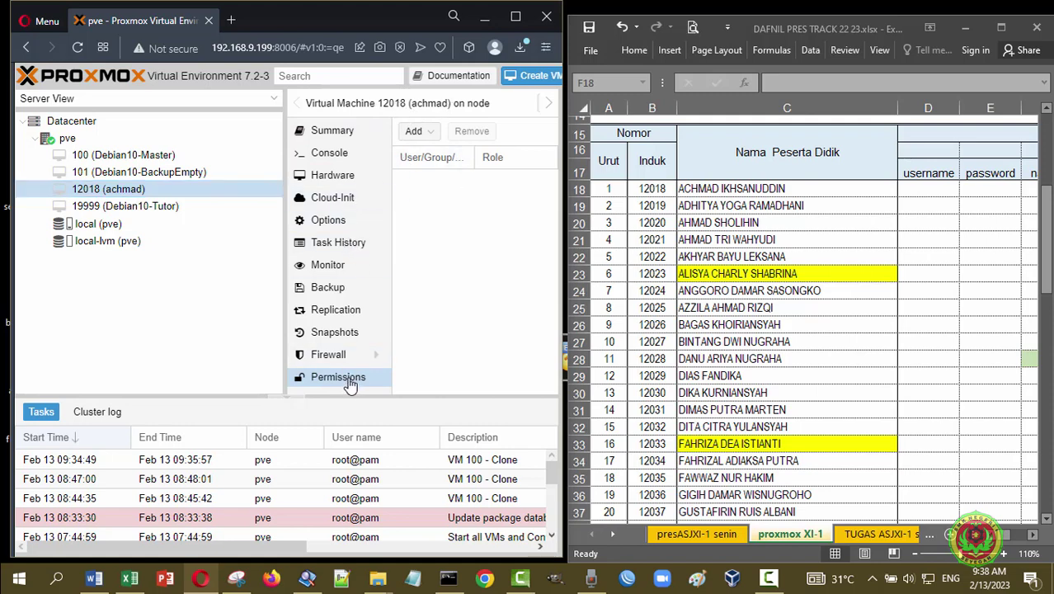
click(429, 134)
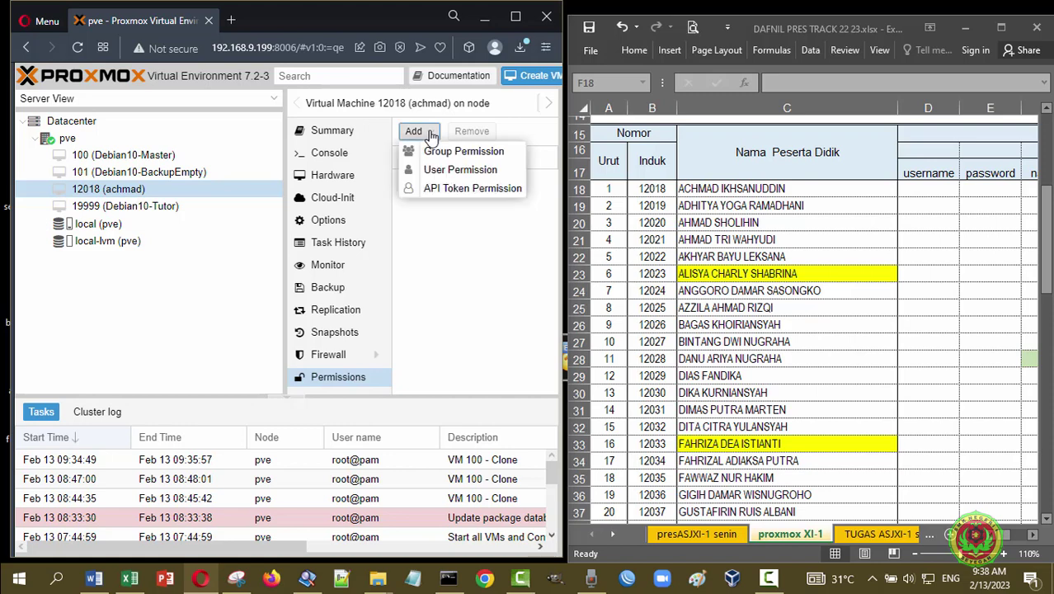
click(458, 170)
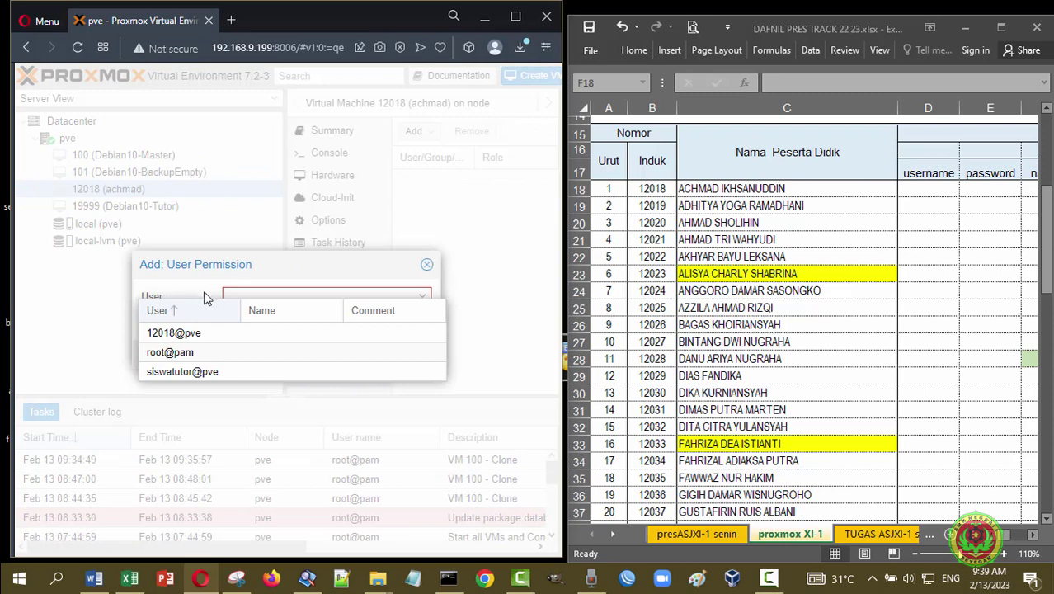
click(169, 335)
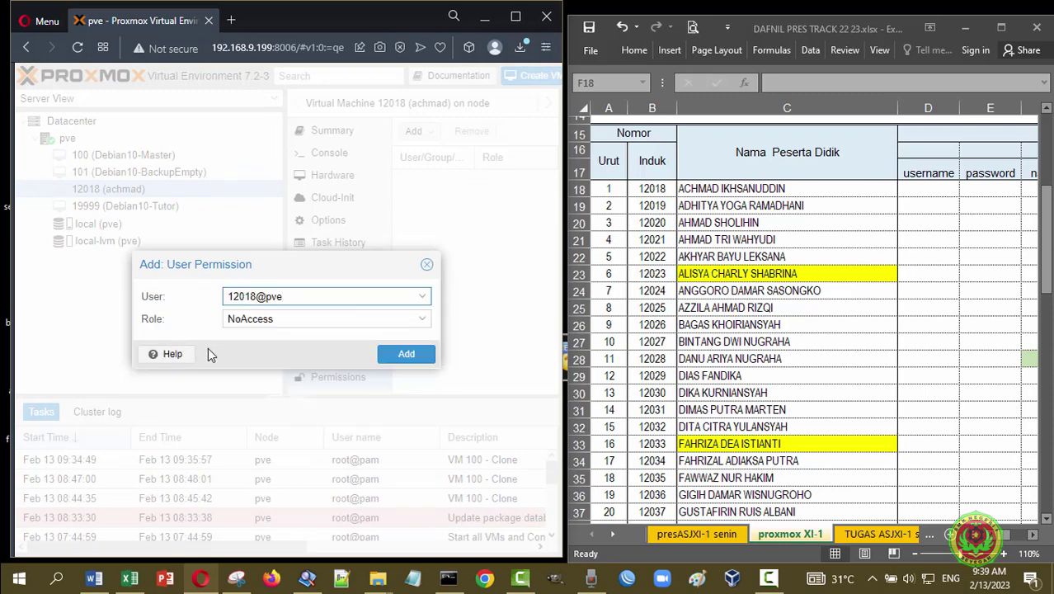
click(424, 321)
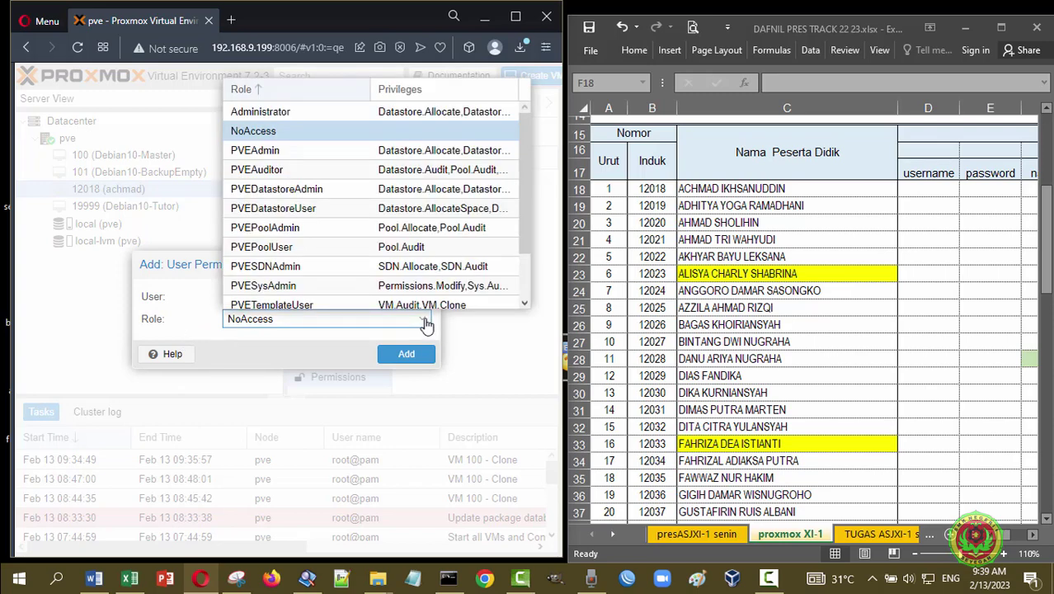
click(318, 155)
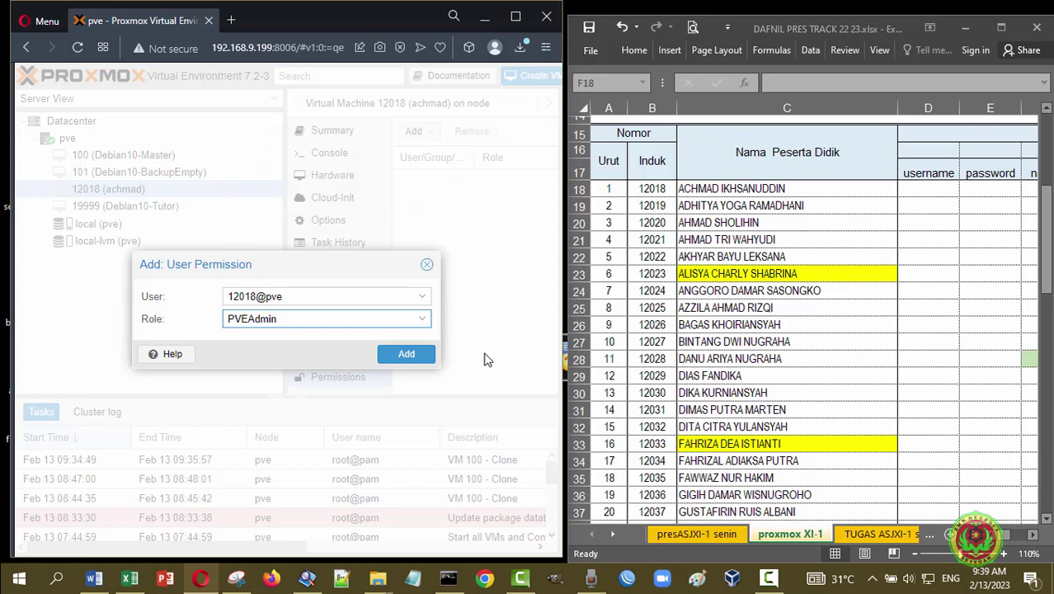
click(405, 354)
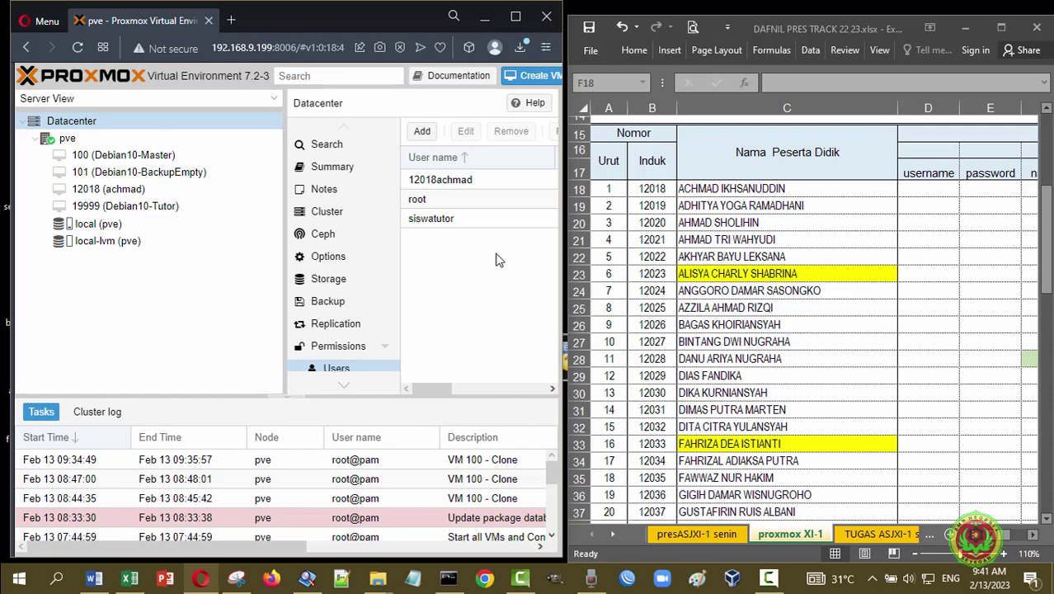
- Create the student's 12019-prefixed user in the Proxmox VE realm, with password and group XITKJ12223
click(423, 133)
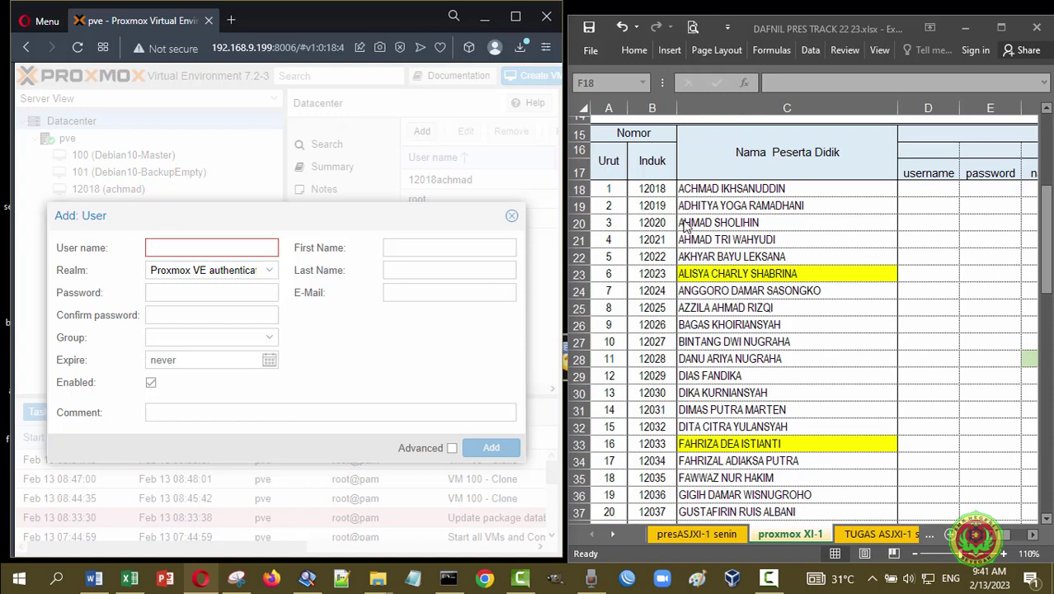
text(120)
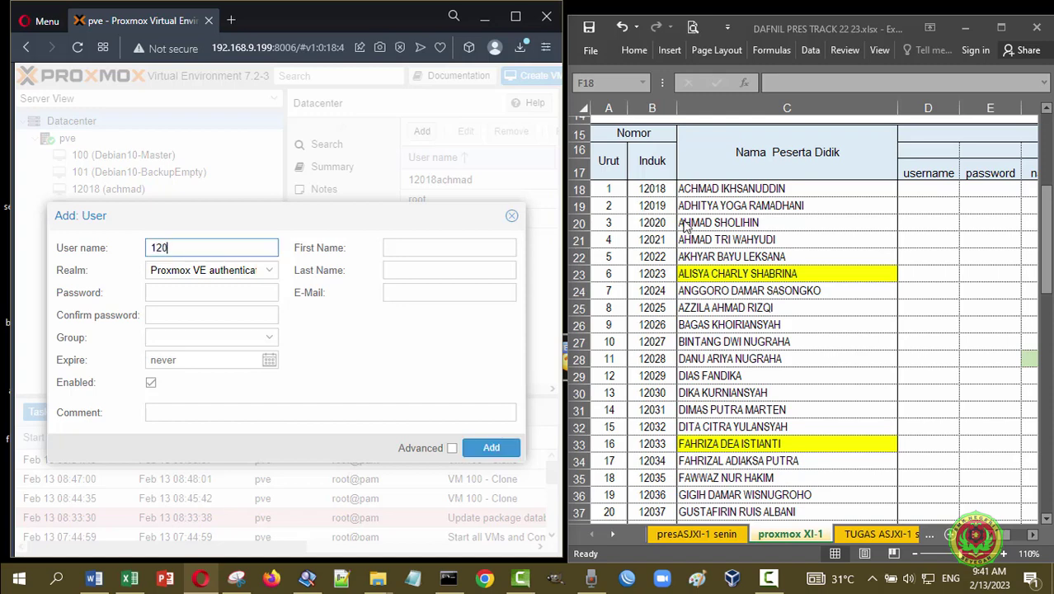
text(19adhitya)
click(266, 274)
click(262, 294)
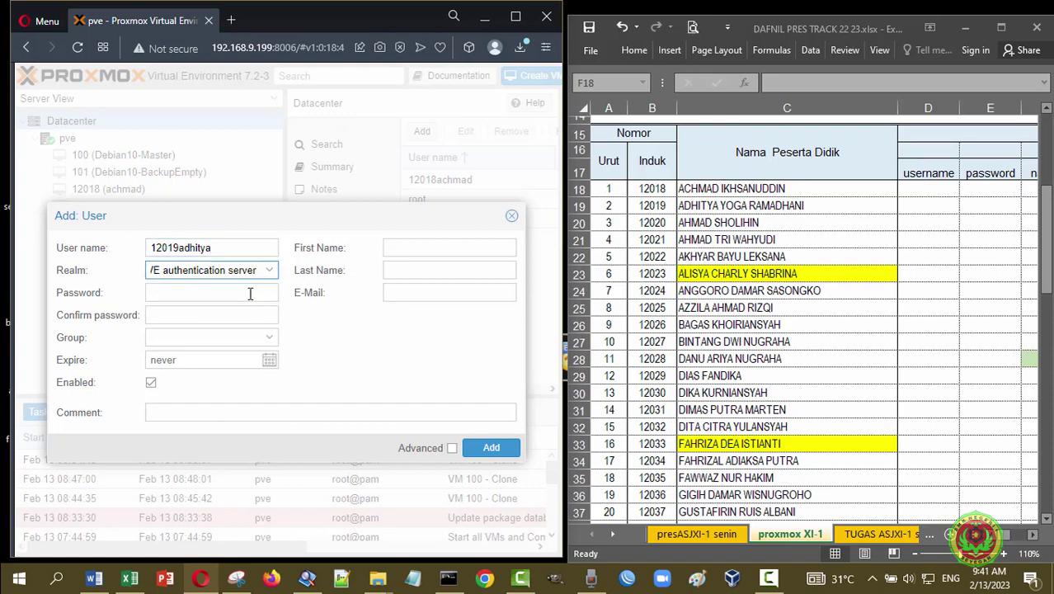
click(250, 293)
text(•••••)
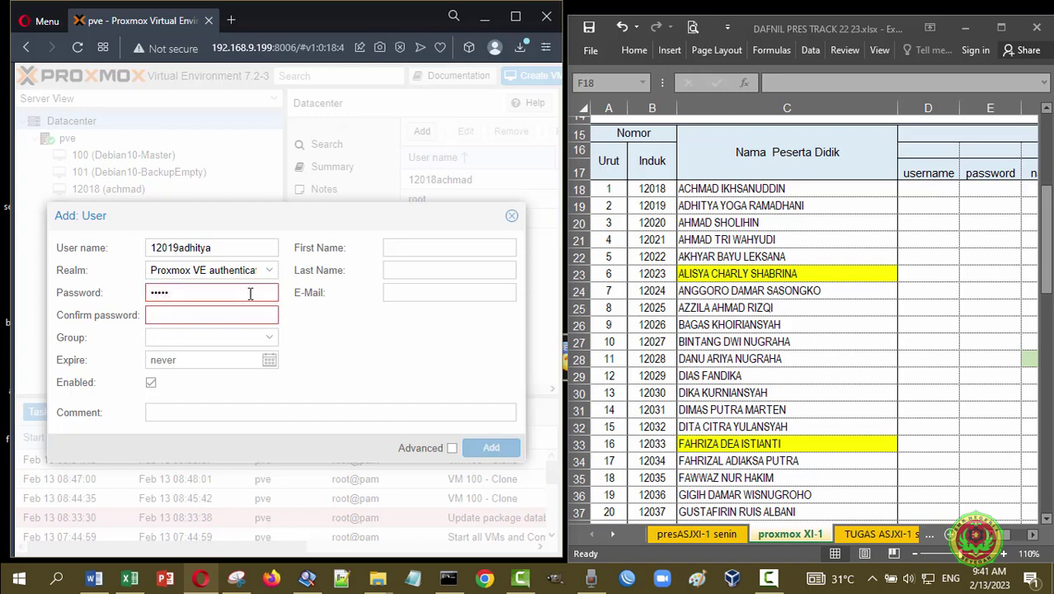
text(•)
click(245, 312)
text(•••••)
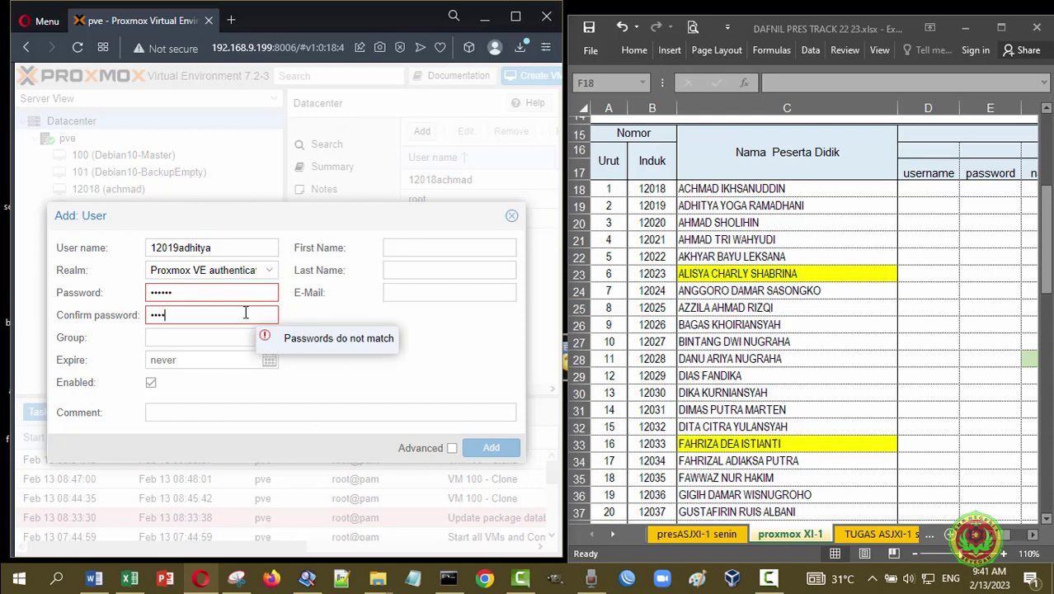
text(•)
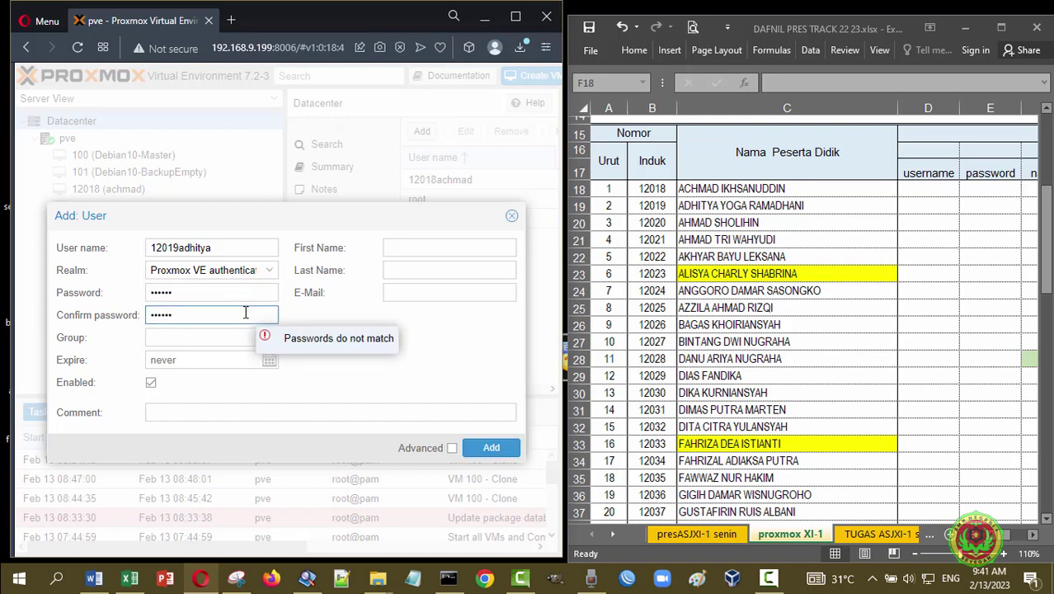
click(269, 345)
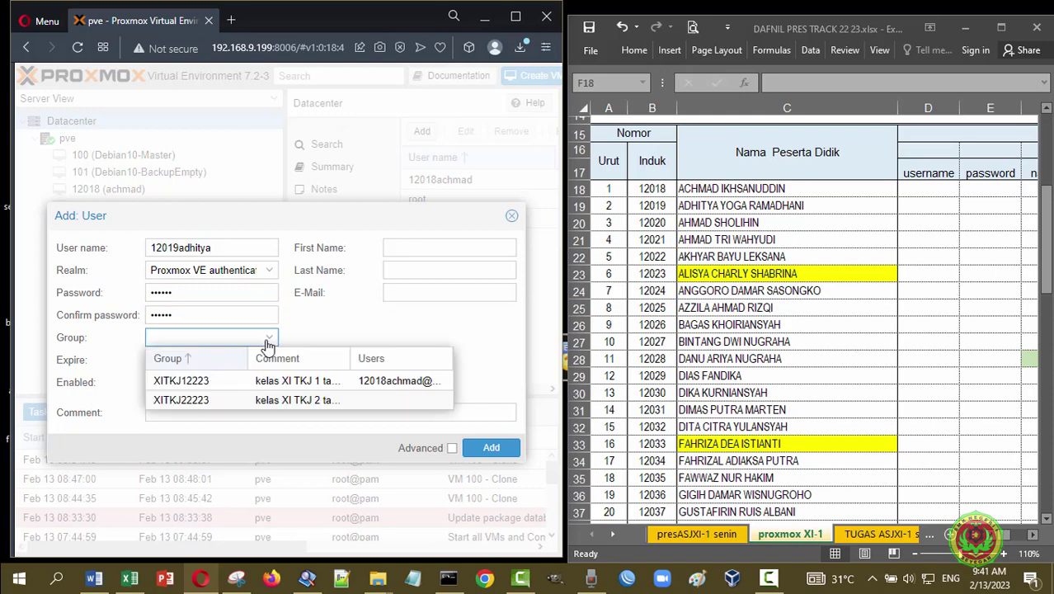
click(208, 384)
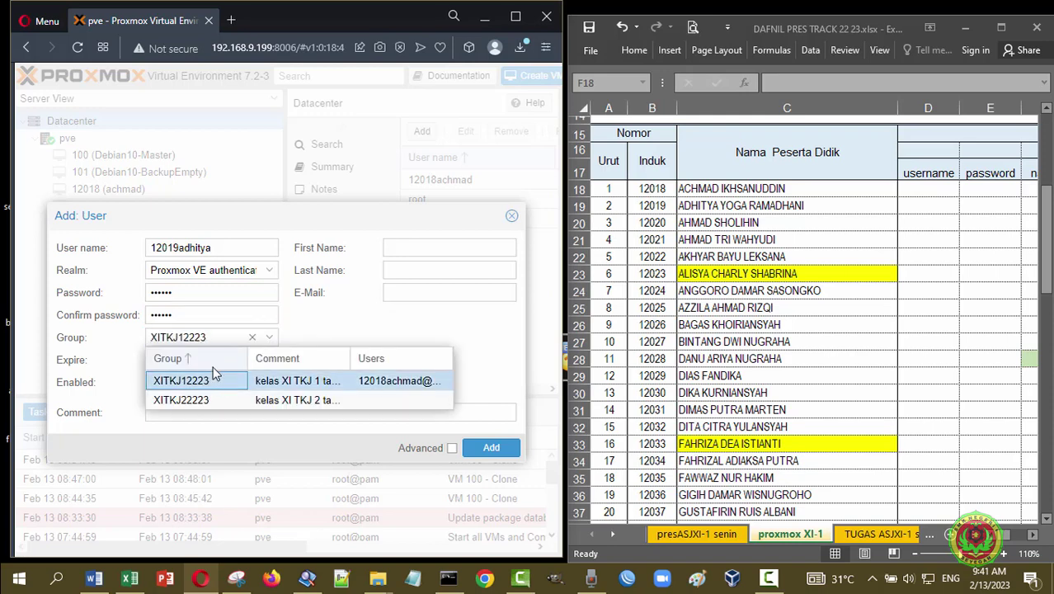
click(337, 320)
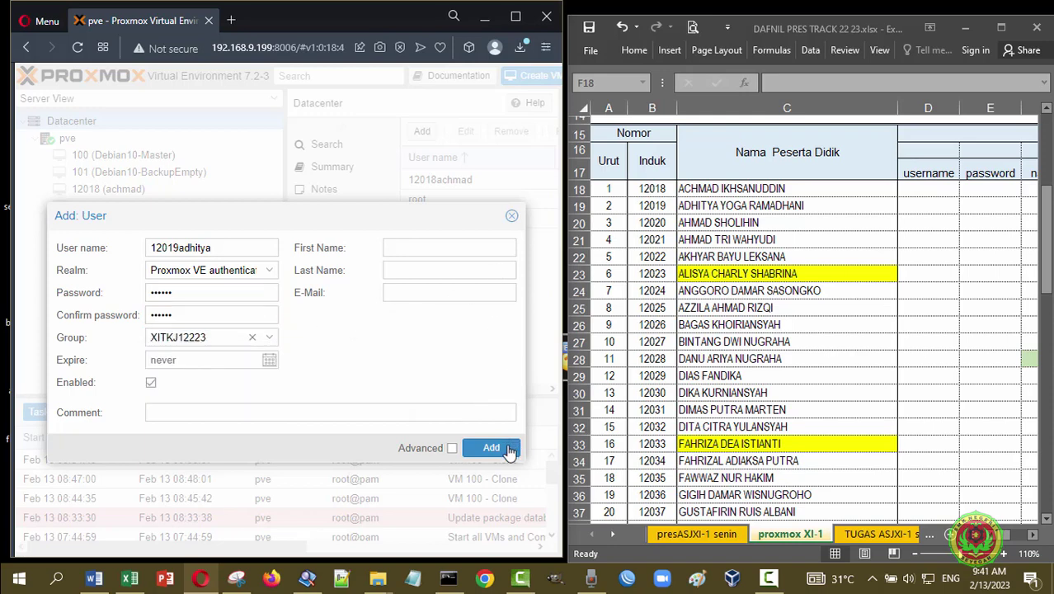
click(511, 448)
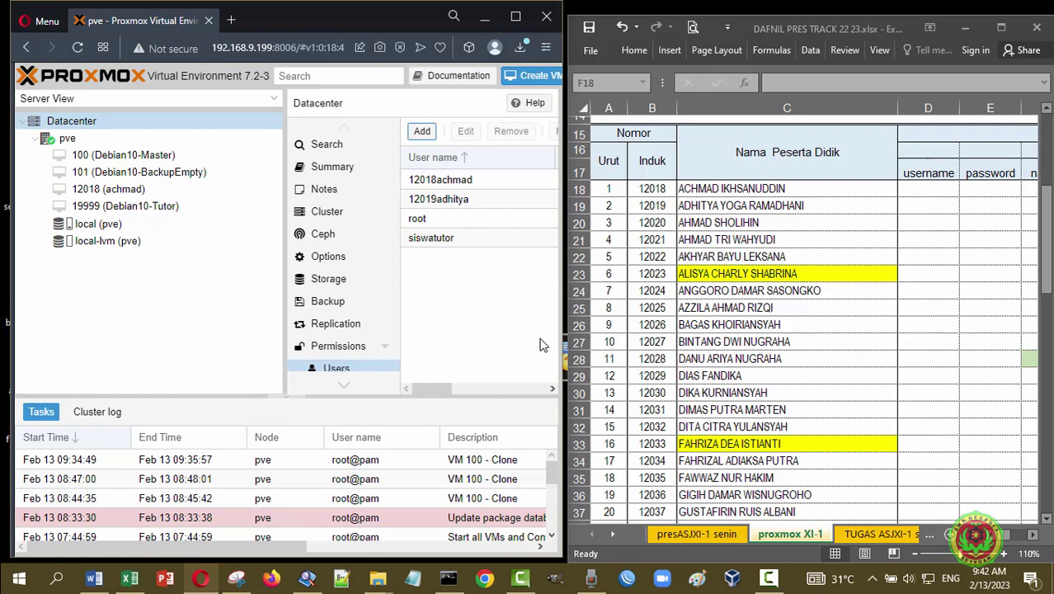
- Clone Debian10-Master VM 100 as VM ID 12019, named after the student
click(146, 157)
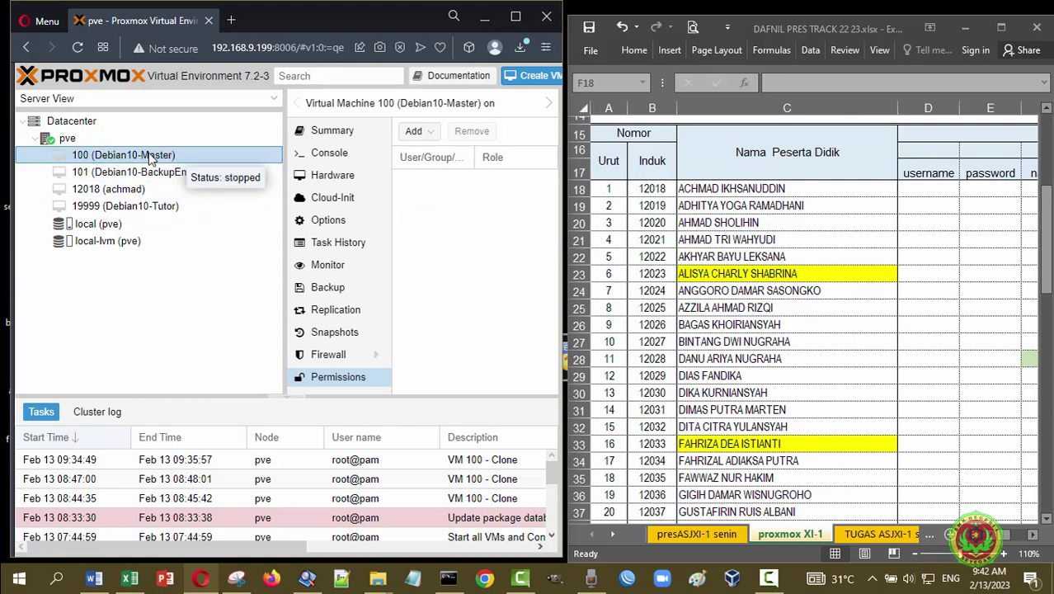
right_click(150, 157)
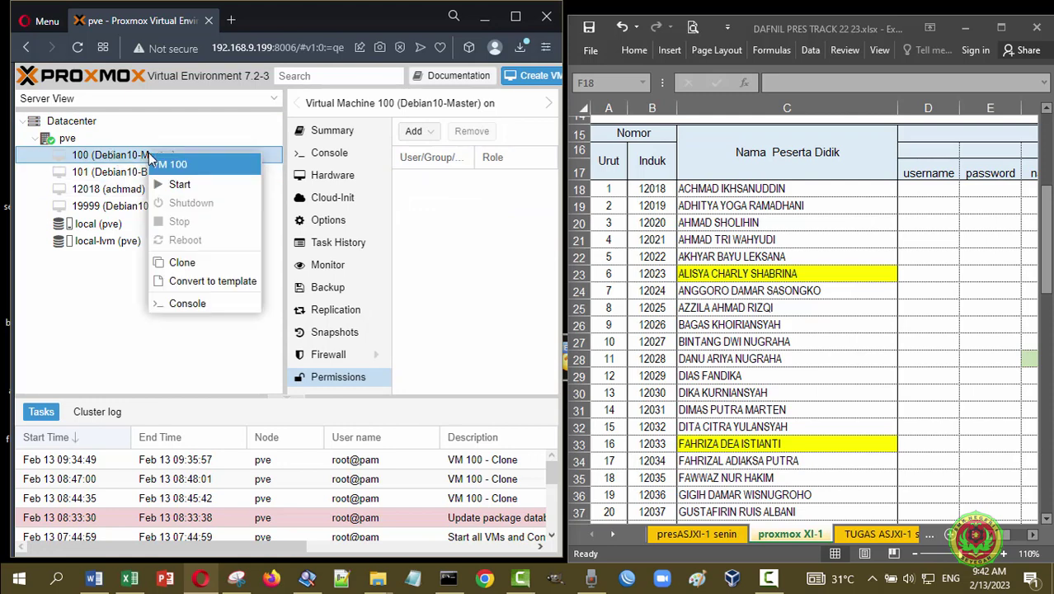
click(182, 266)
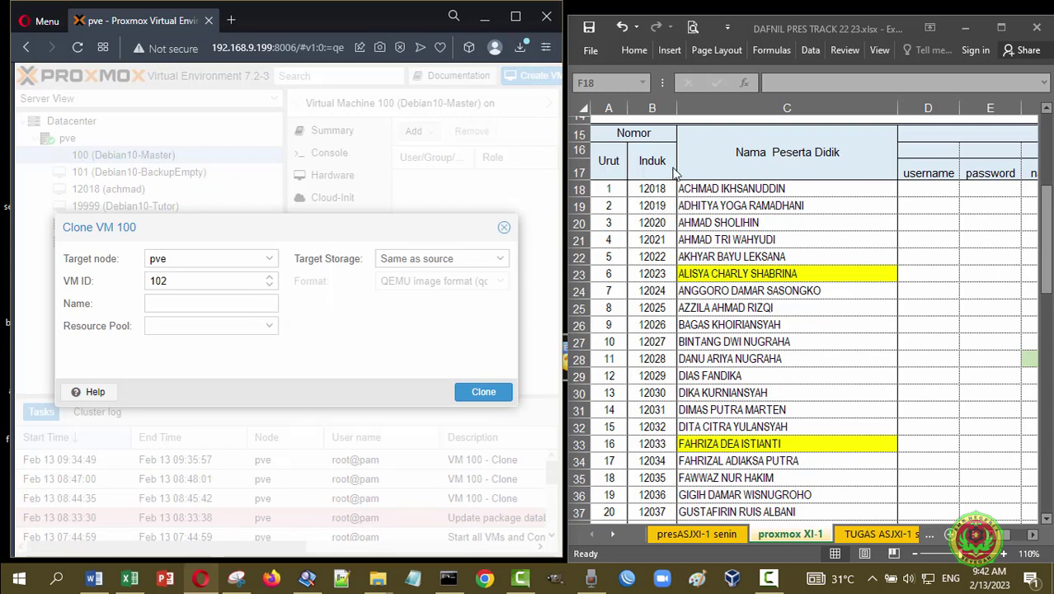
click(165, 280)
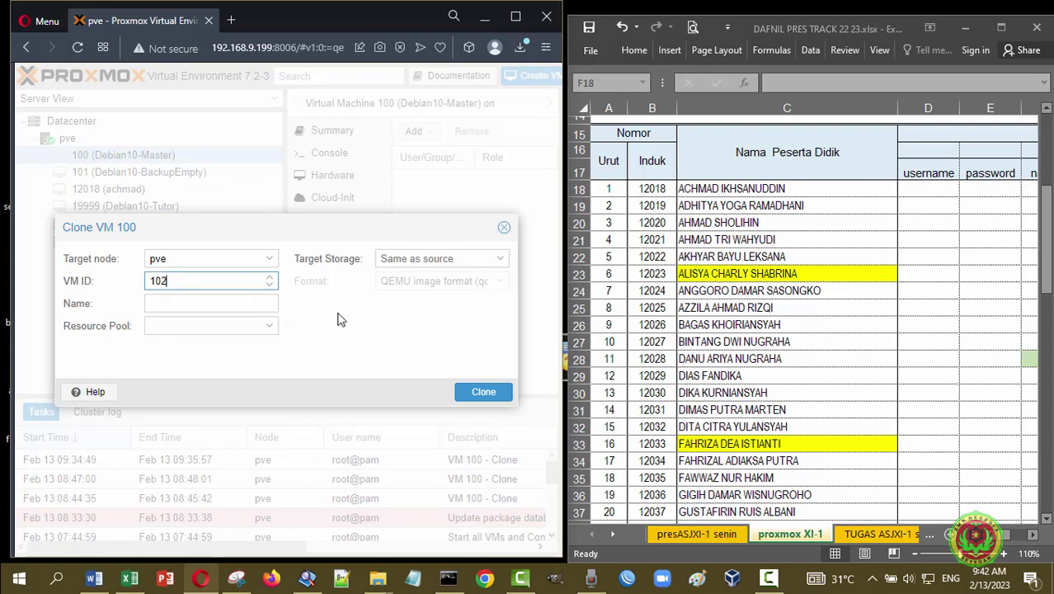
key(BackSpace)
key(BackSpace)
text(20)
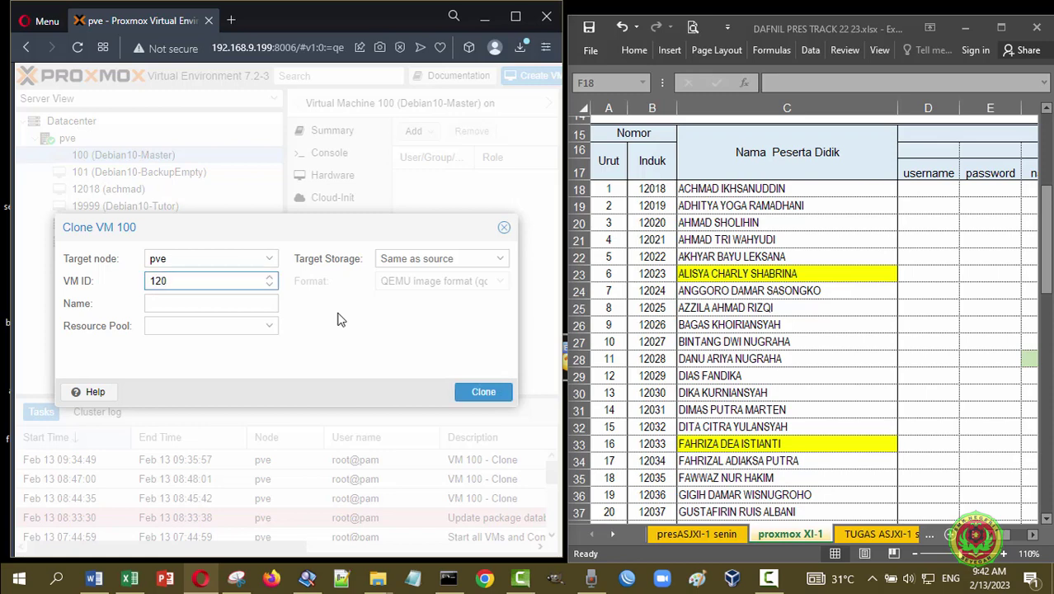
text(19)
click(206, 306)
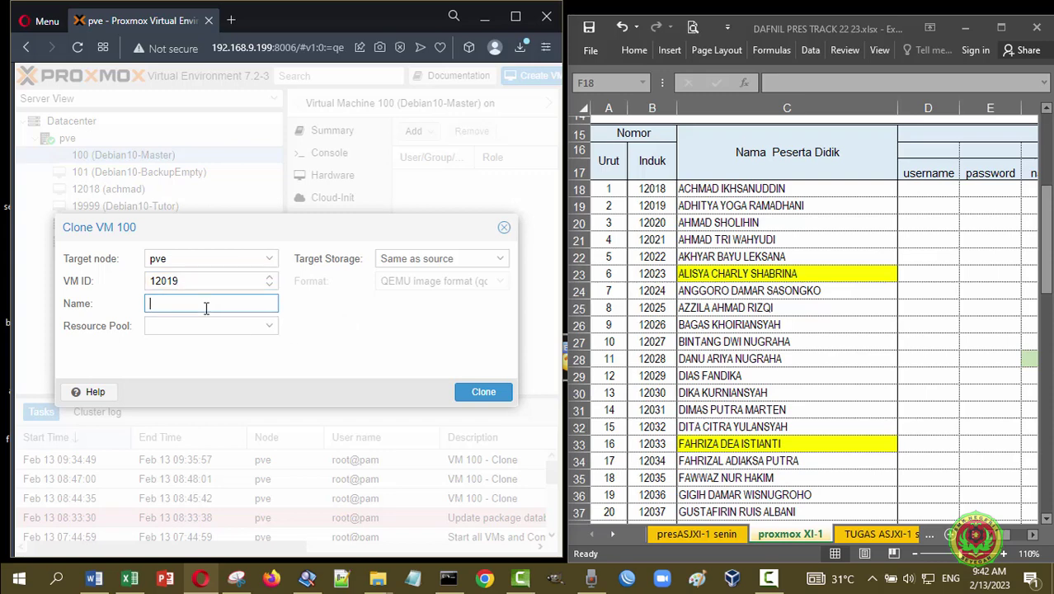
text(adhitya)
click(471, 394)
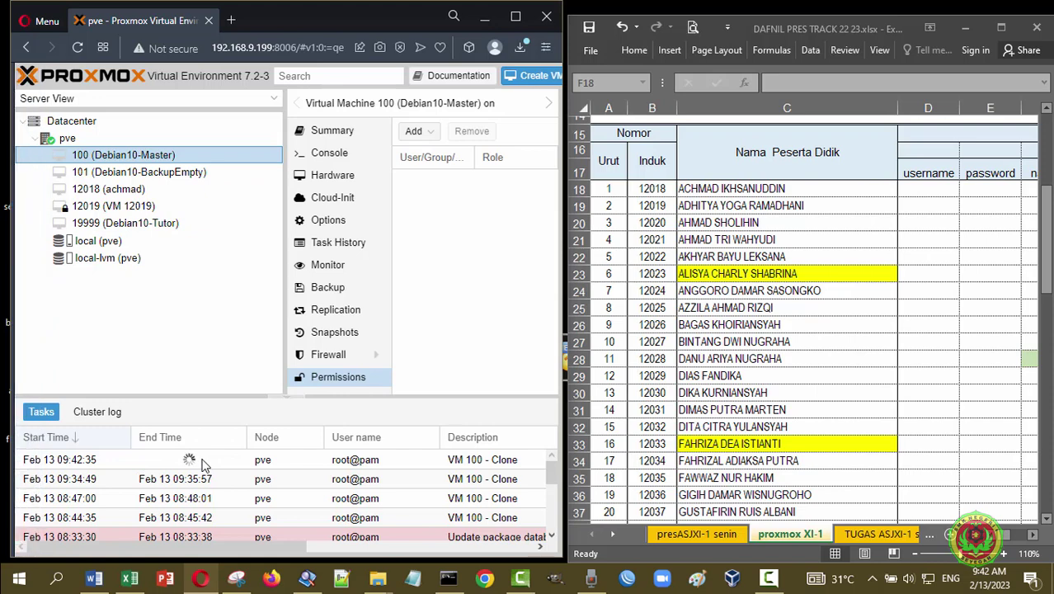
- After the clone task completes, select the new VM 12019 in the server tree
mouse_move(110, 211)
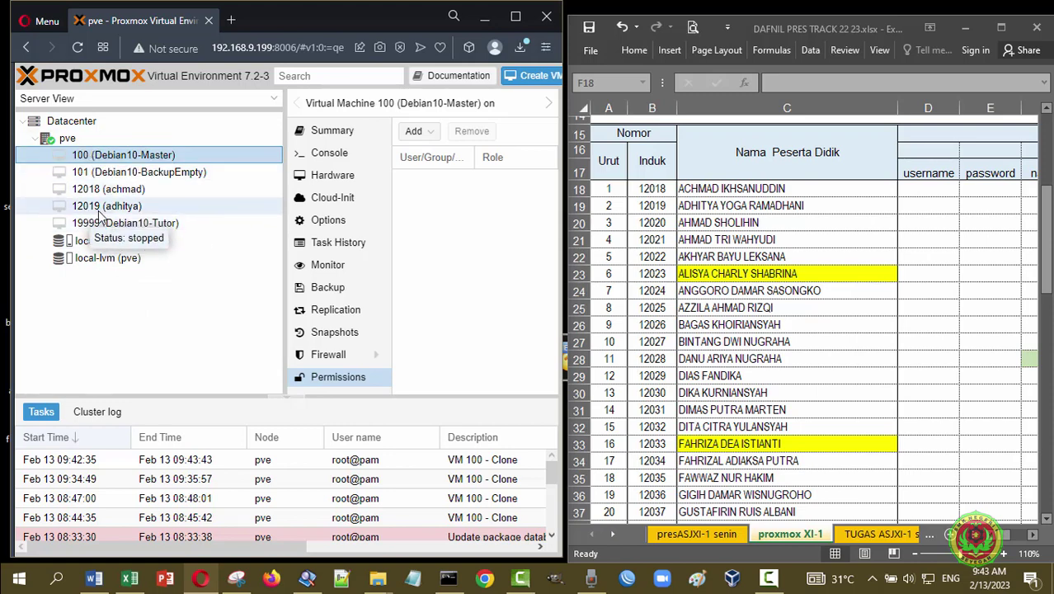
click(124, 208)
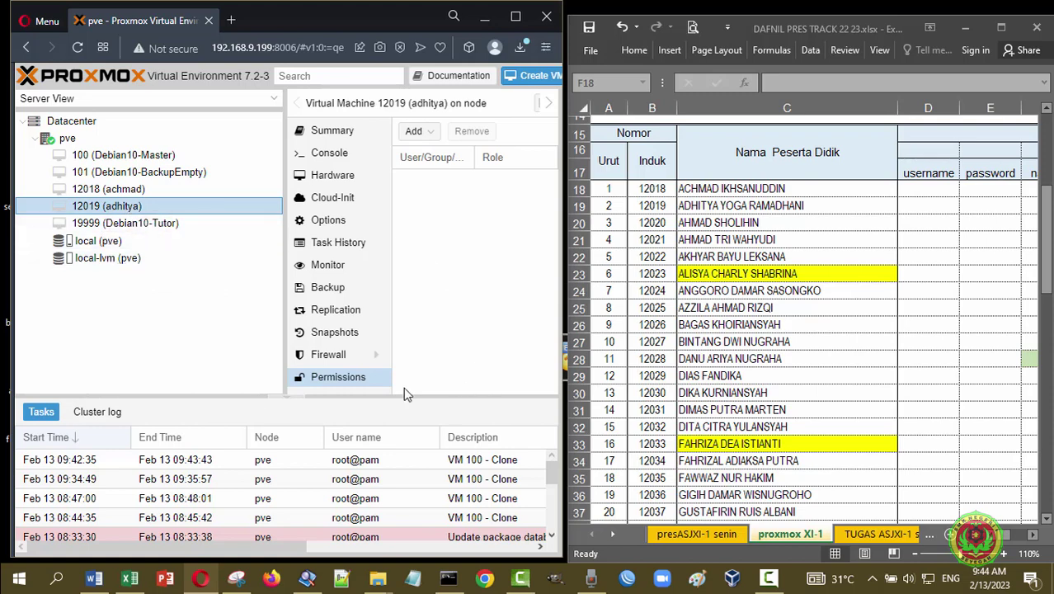
- Add a user permission granting the second student's account the PVEAdmin role on VM 12019
click(337, 379)
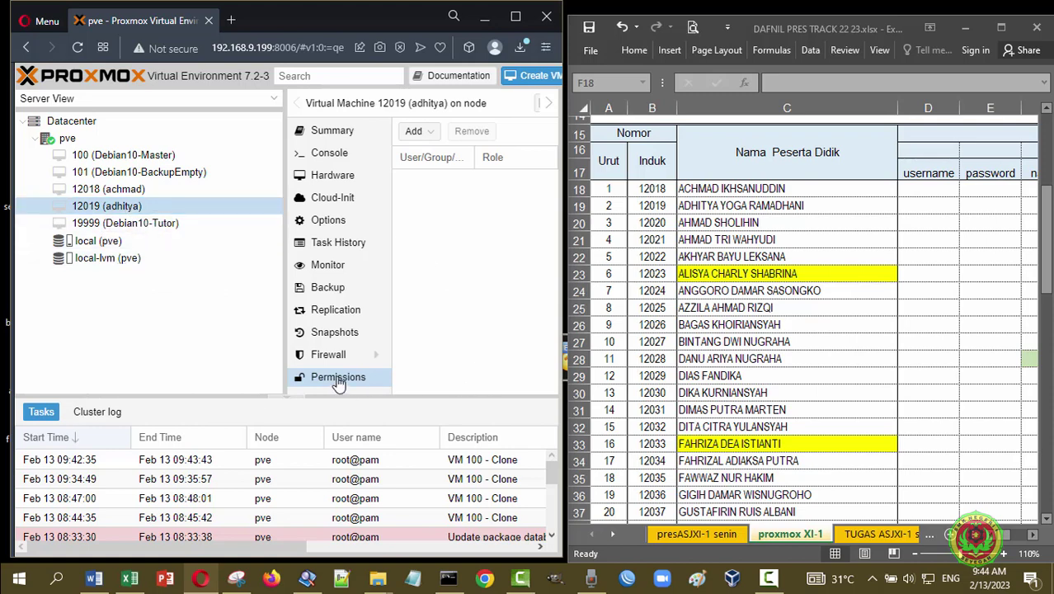
click(435, 134)
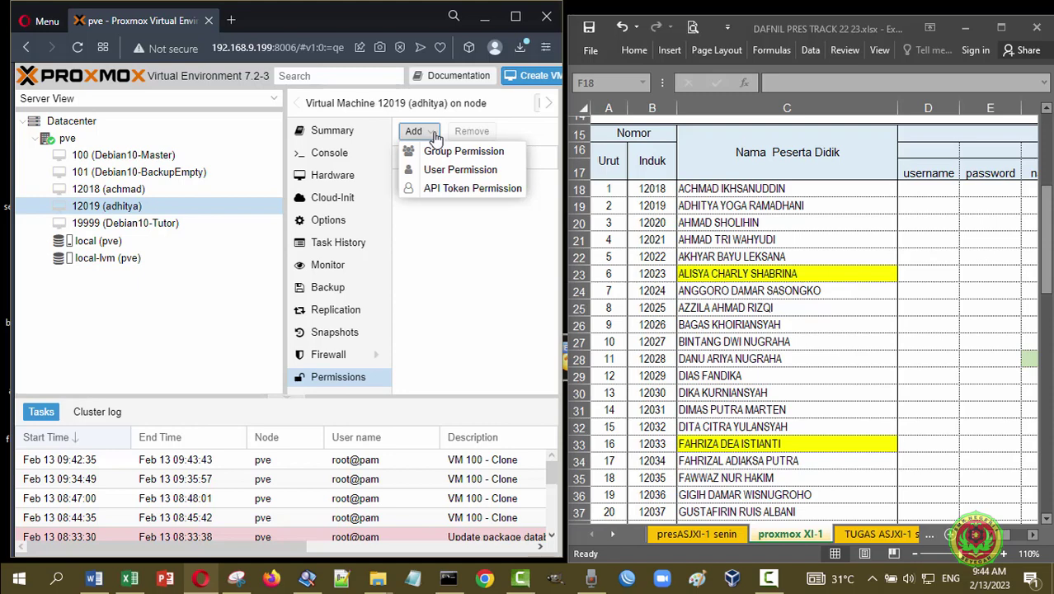
click(488, 170)
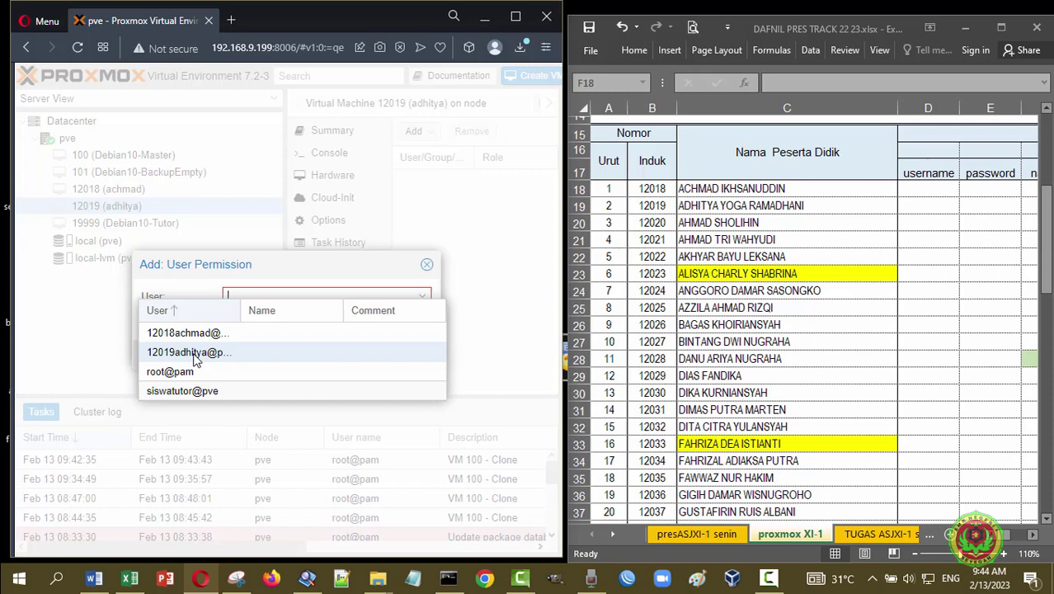
click(193, 353)
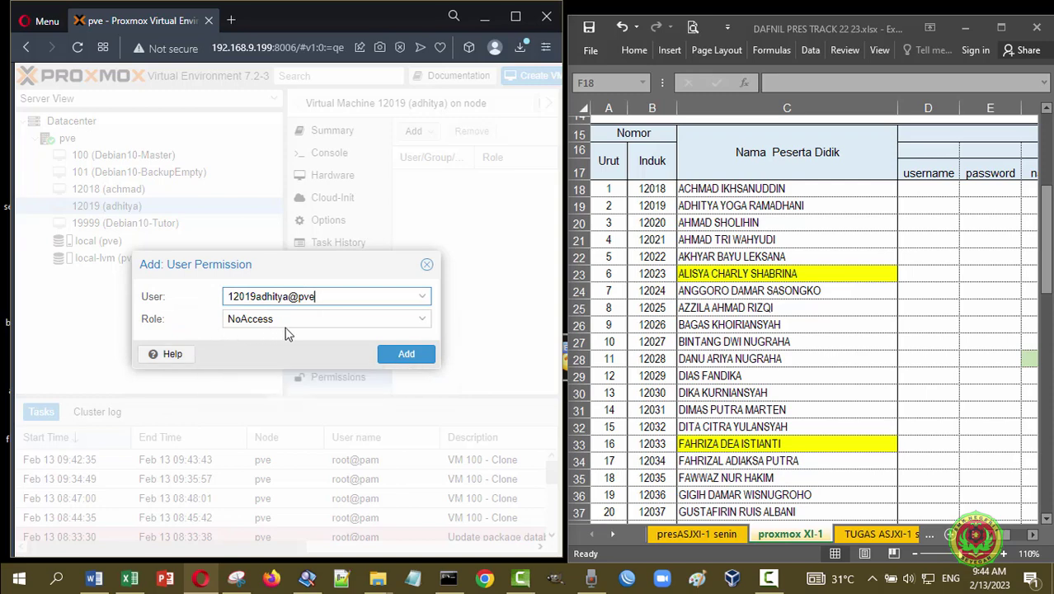
click(426, 327)
click(294, 155)
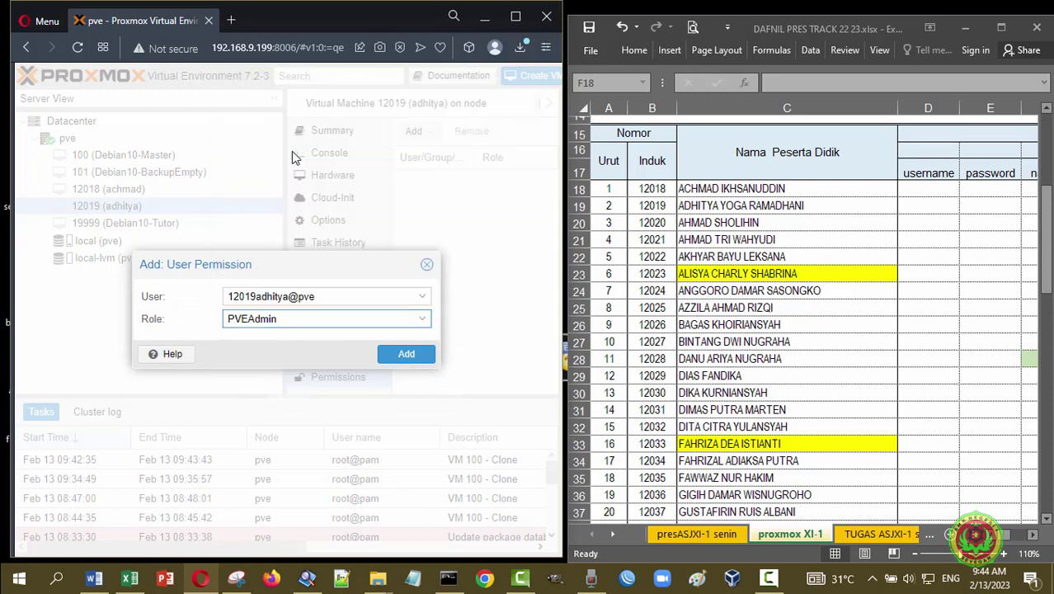
click(405, 360)
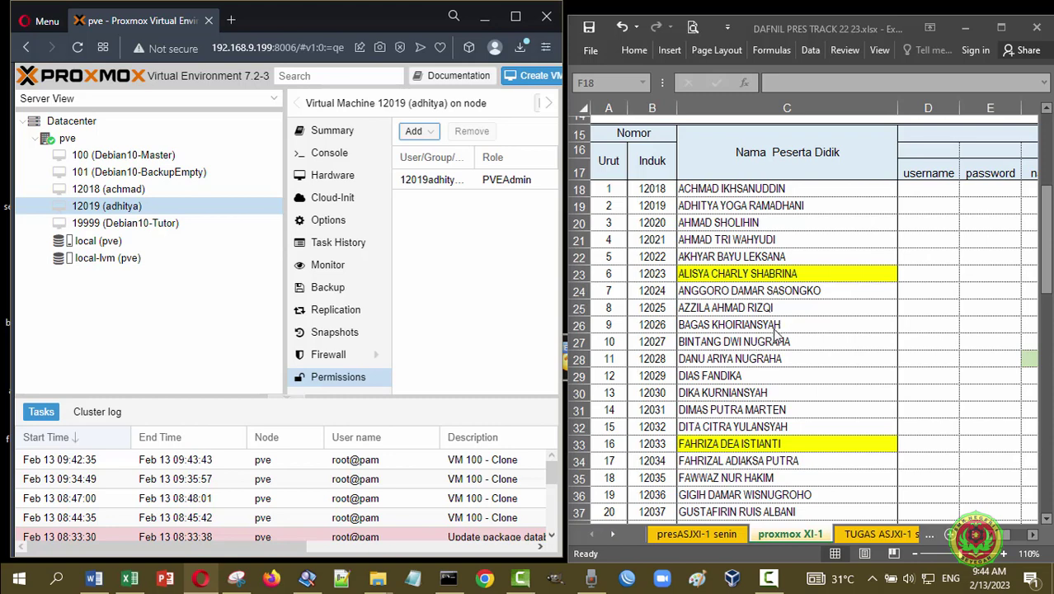
- Scroll the proxmox XI-1 student list down and back up
scroll(772, 328, down, 3)
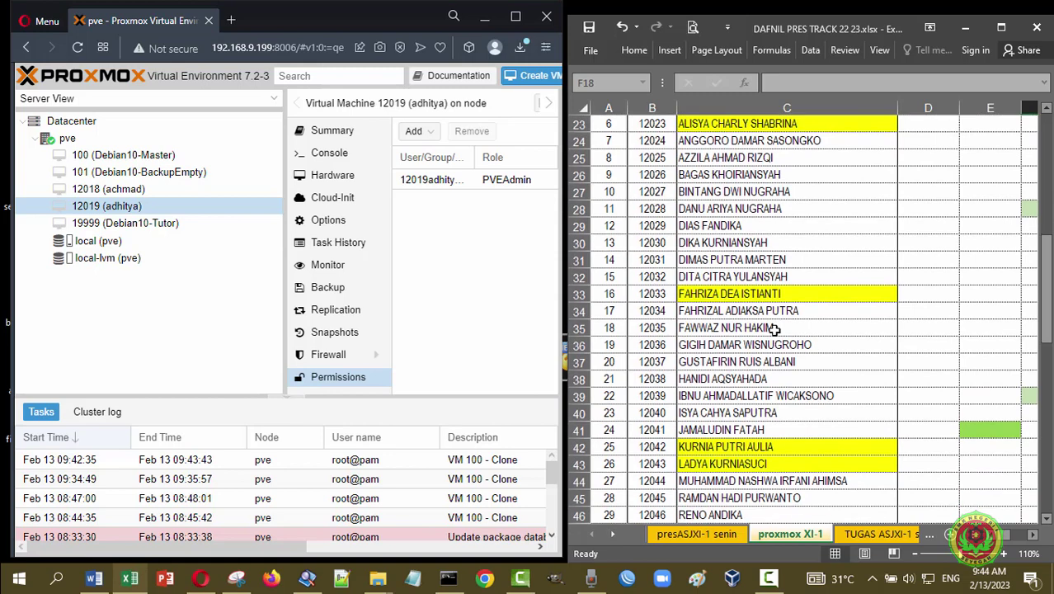
scroll(774, 328, up, 3)
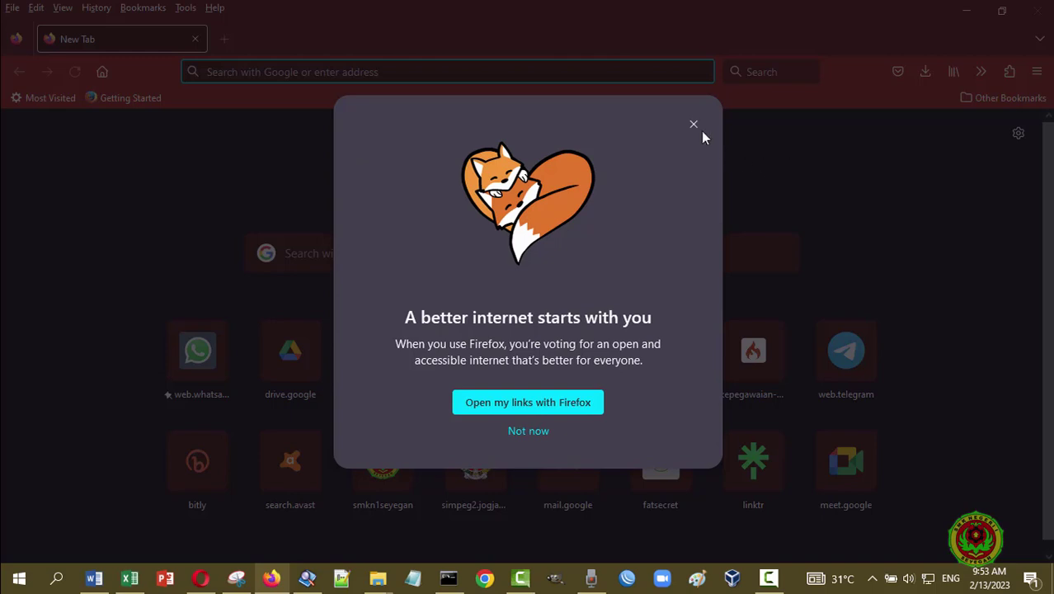
click(508, 432)
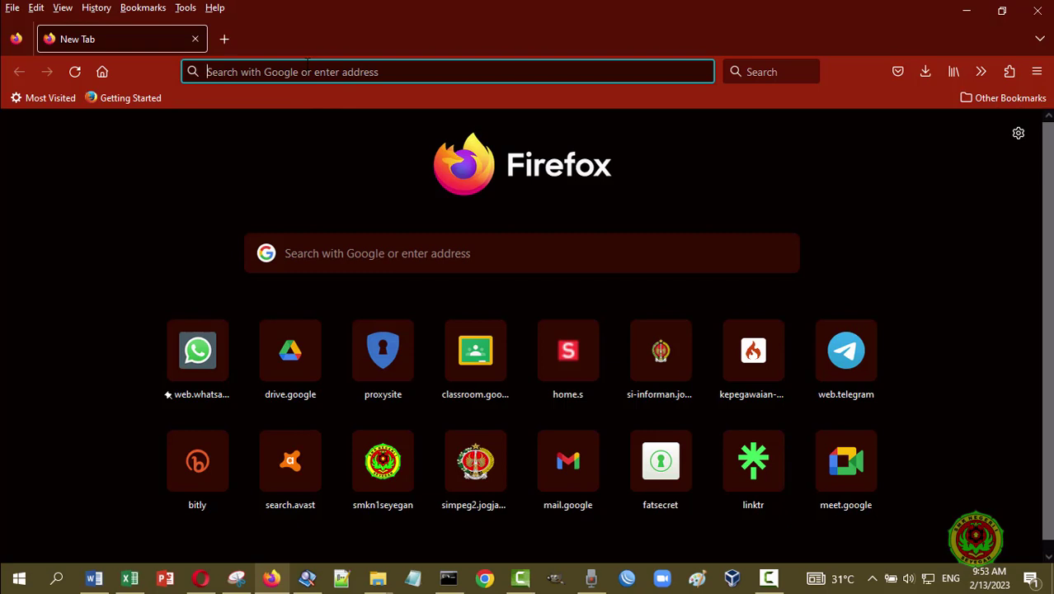
text(http)
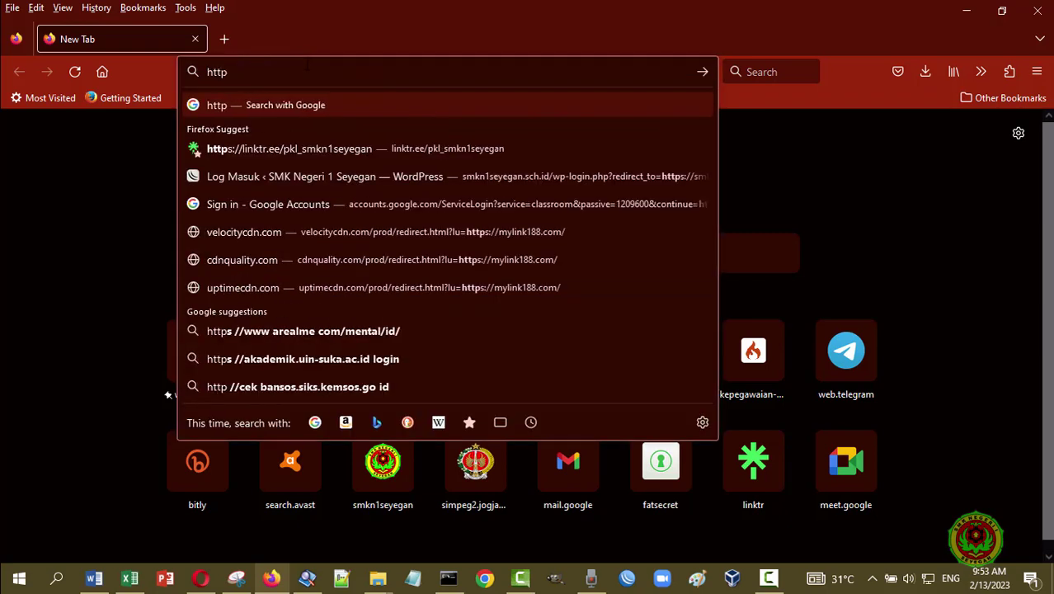
text(s://)
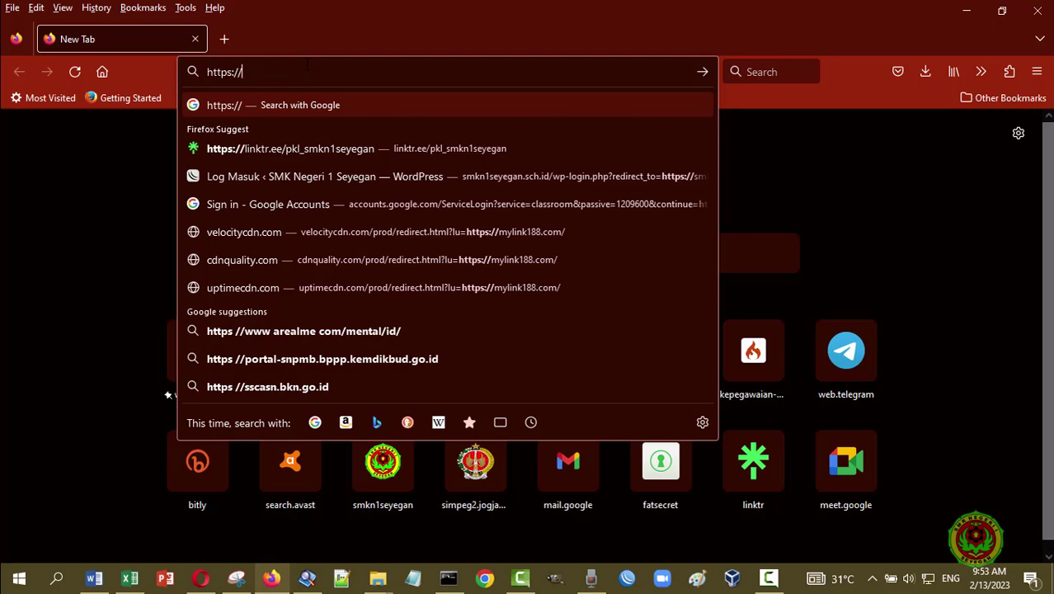
text(192.168.9.199:8006/)
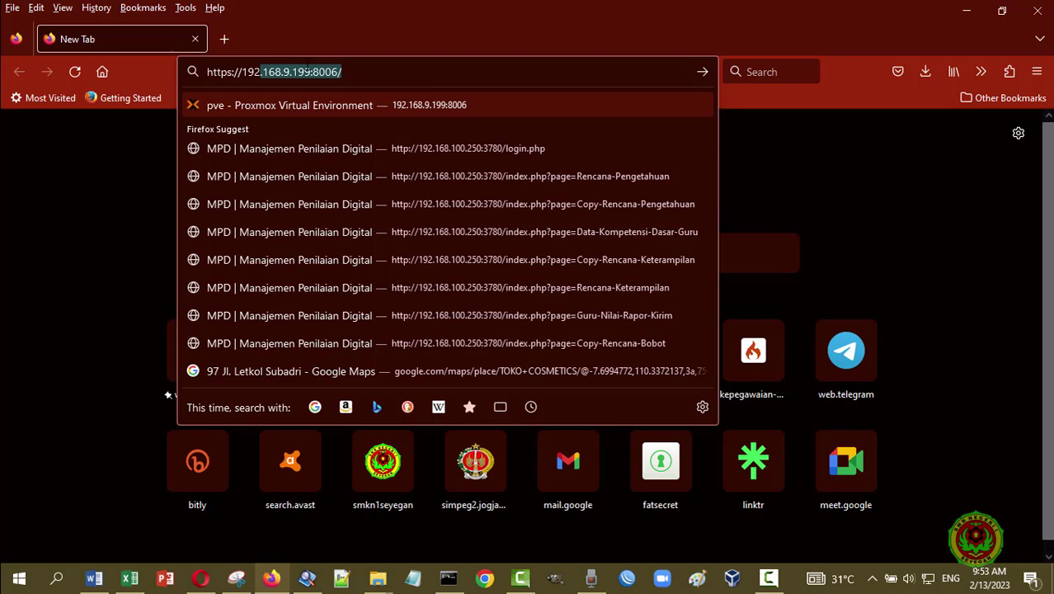
key(Return)
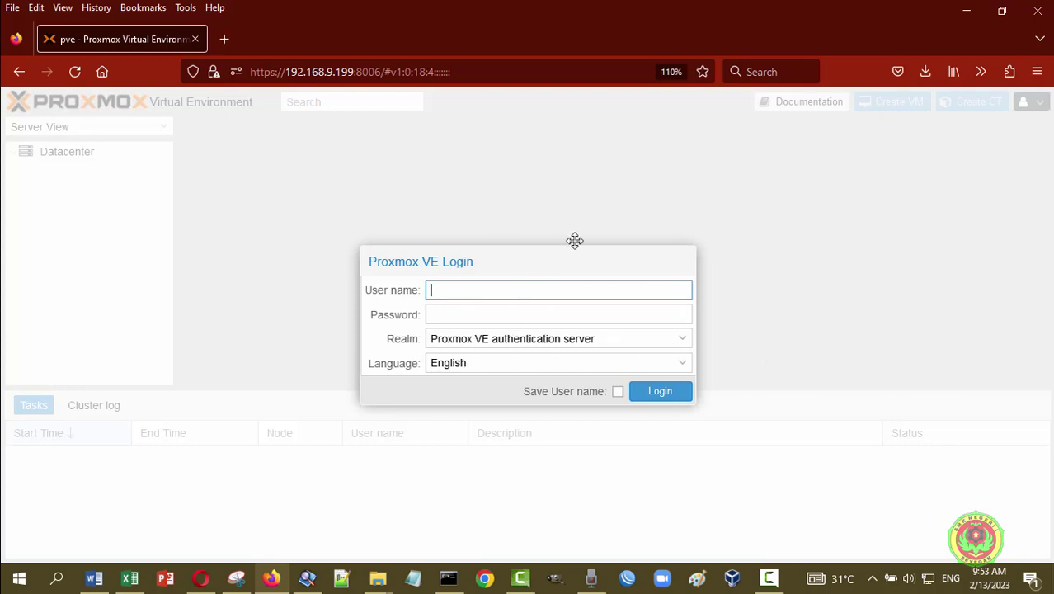
text(12019adhitya)
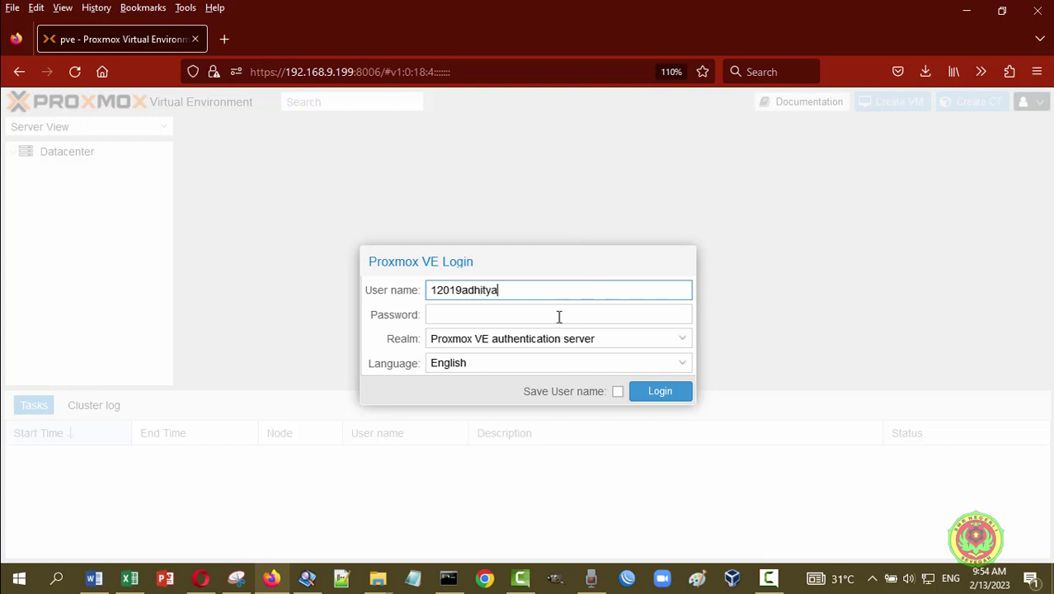
click(558, 315)
text(••)
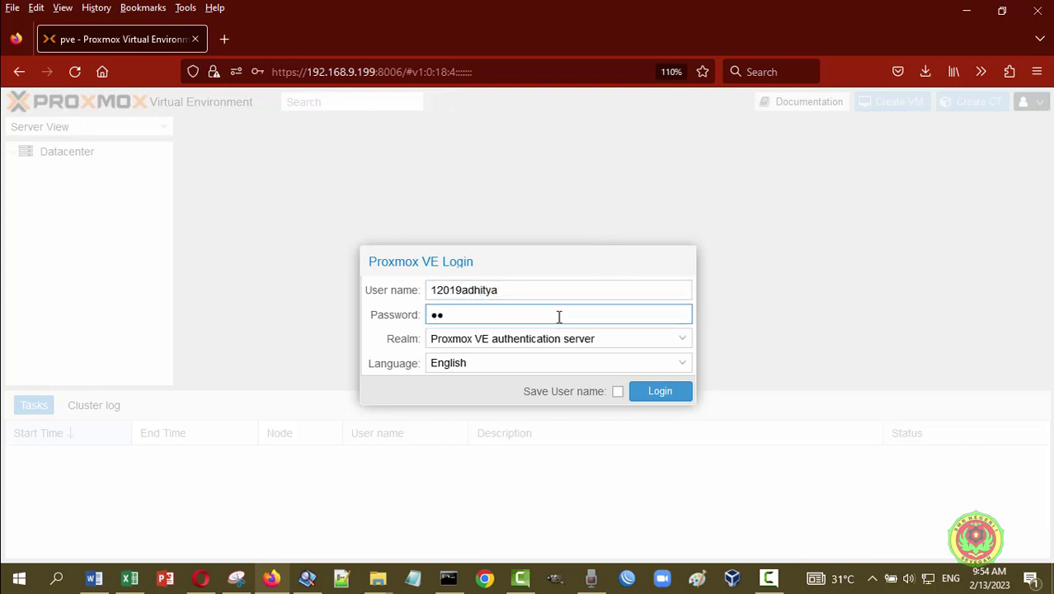
text(•••)
click(673, 398)
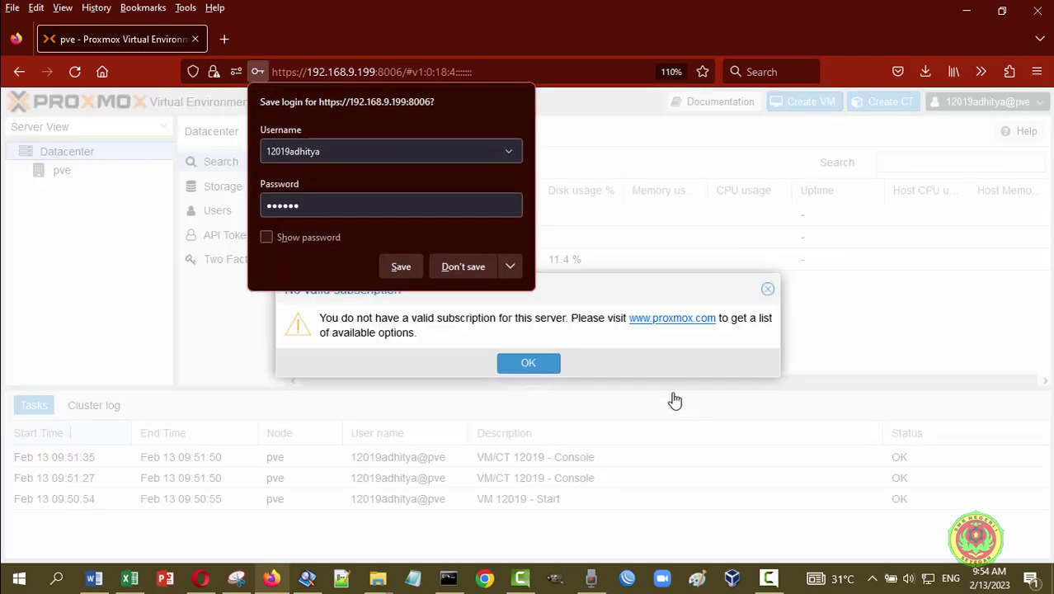
click(475, 271)
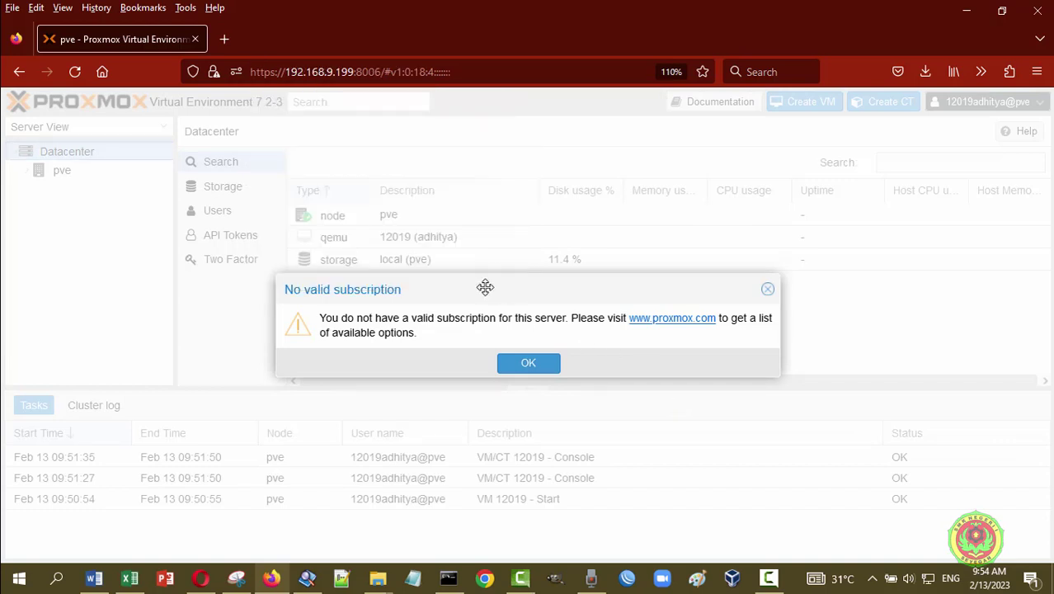
click(540, 366)
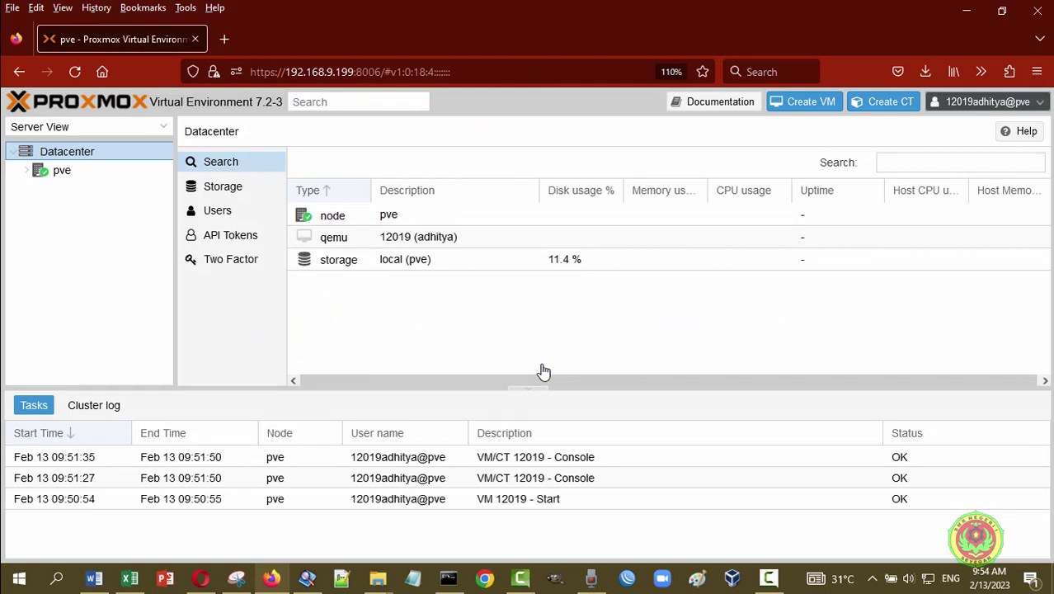
- Expand node pve and open VM 12019's Summary in the student session, showing it stopped
click(27, 172)
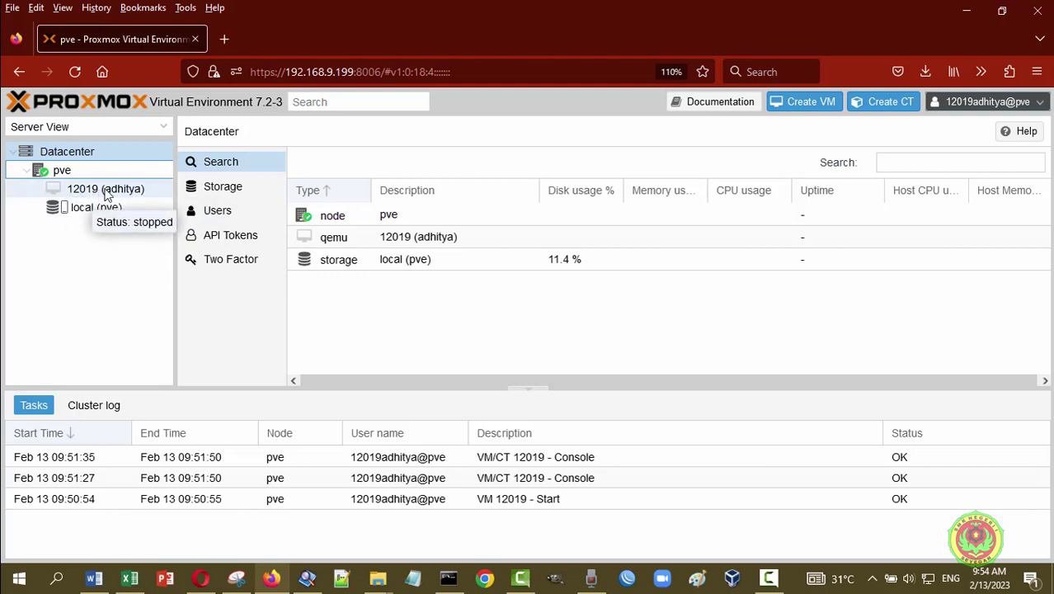
click(201, 580)
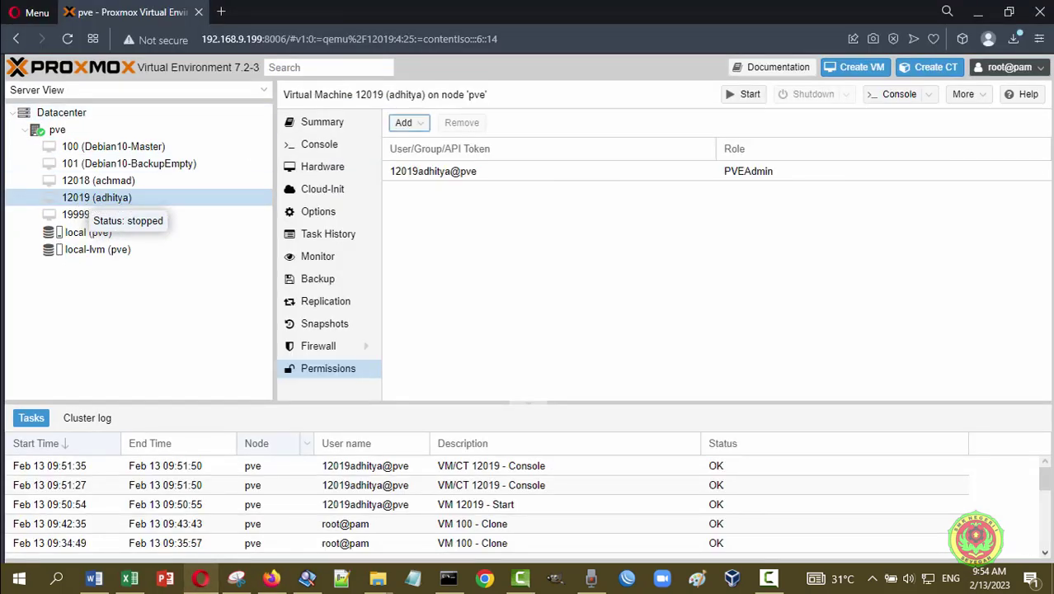
click(272, 580)
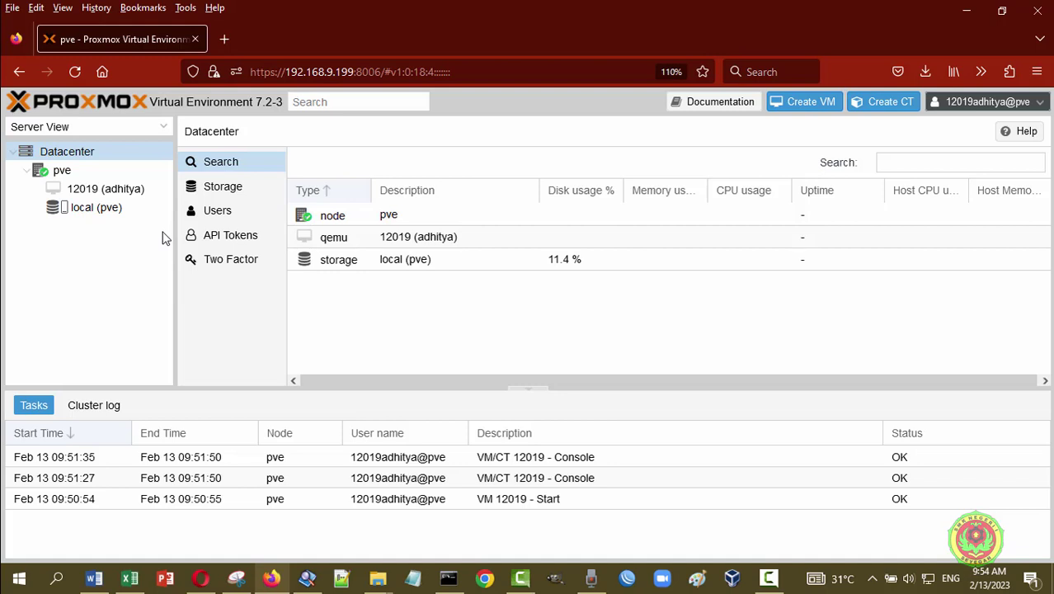
click(111, 190)
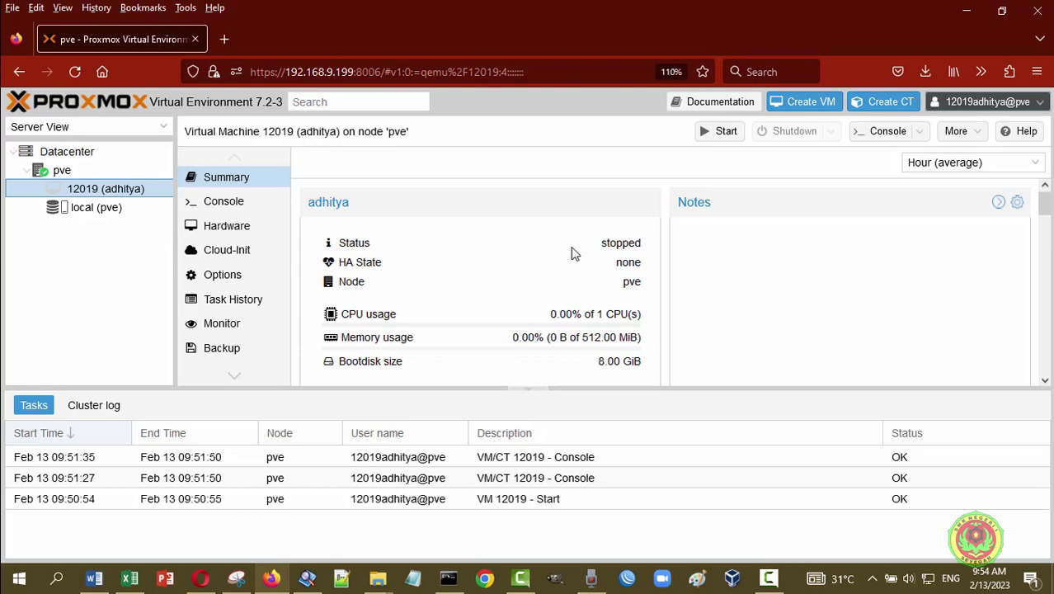
- Review VM 12019's Hardware devices, then reselect the VM and start it
scroll(570, 252, down, 5)
scroll(572, 251, down, 4)
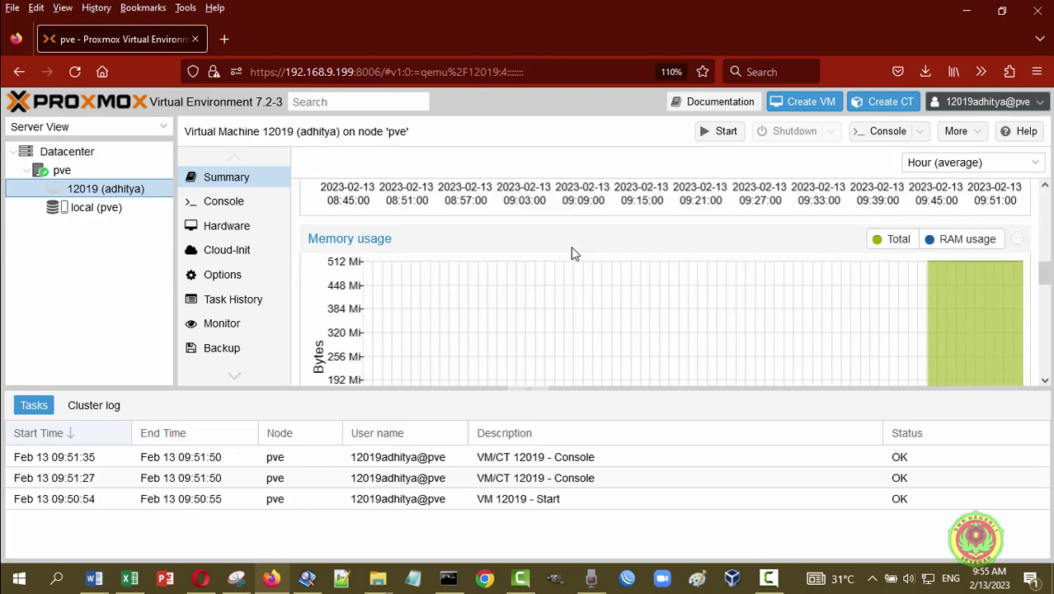
scroll(571, 251, up, 9)
scroll(453, 231, down, 5)
scroll(459, 228, up, 5)
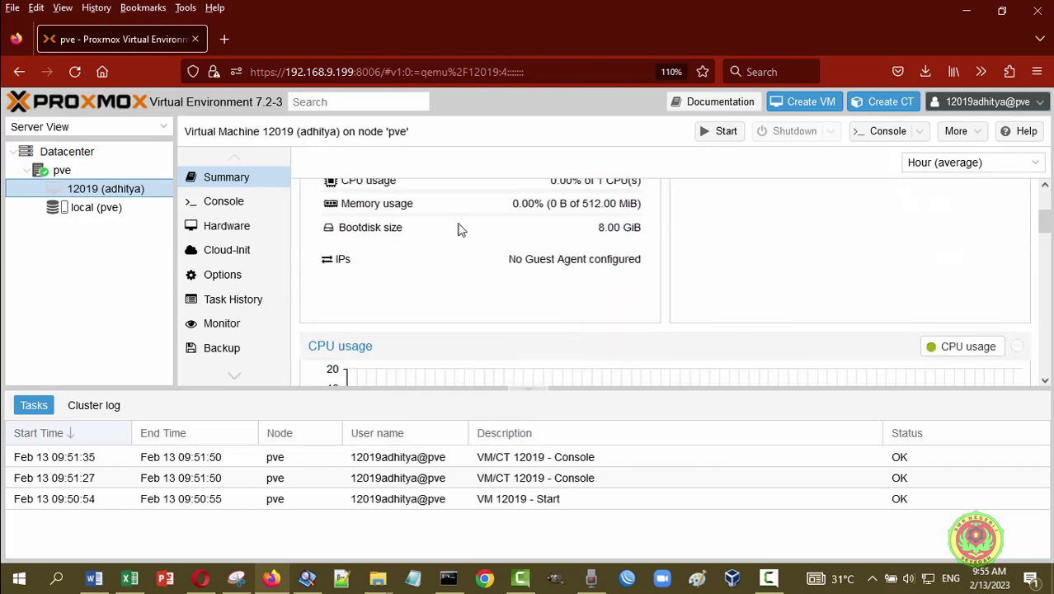
click(234, 233)
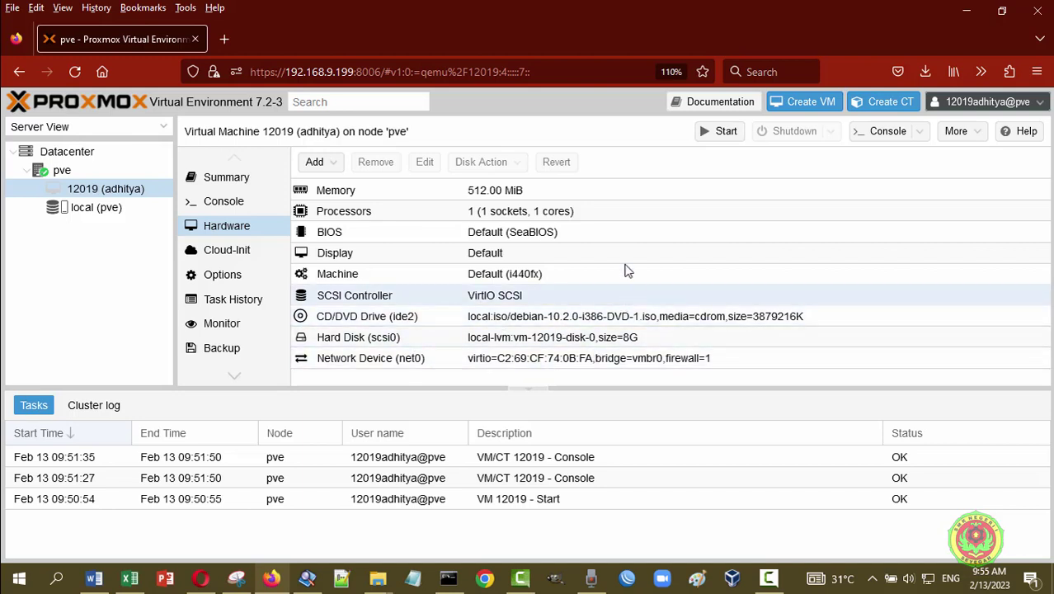
click(134, 194)
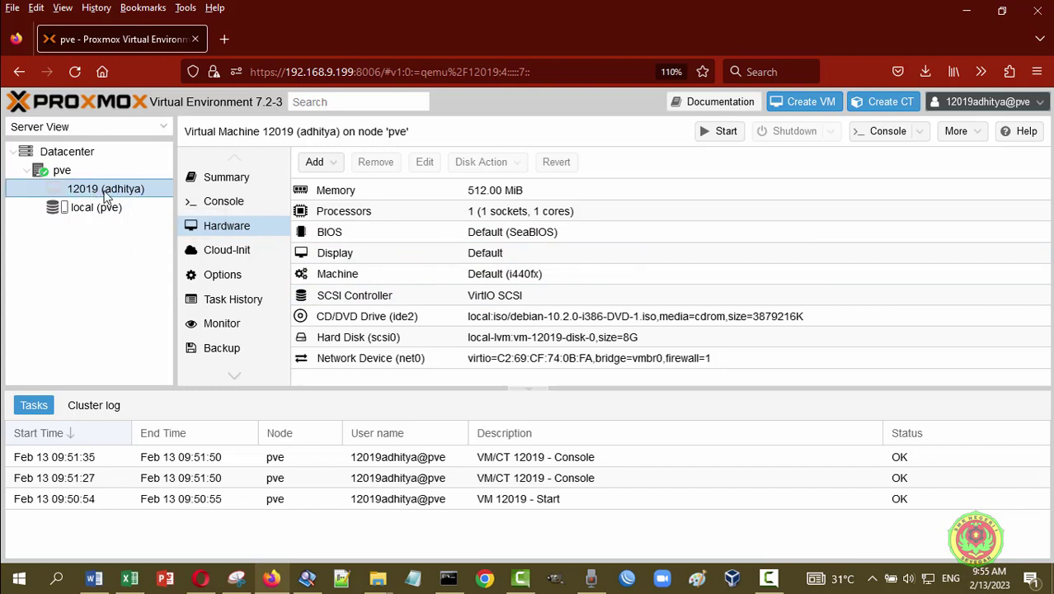
click(730, 137)
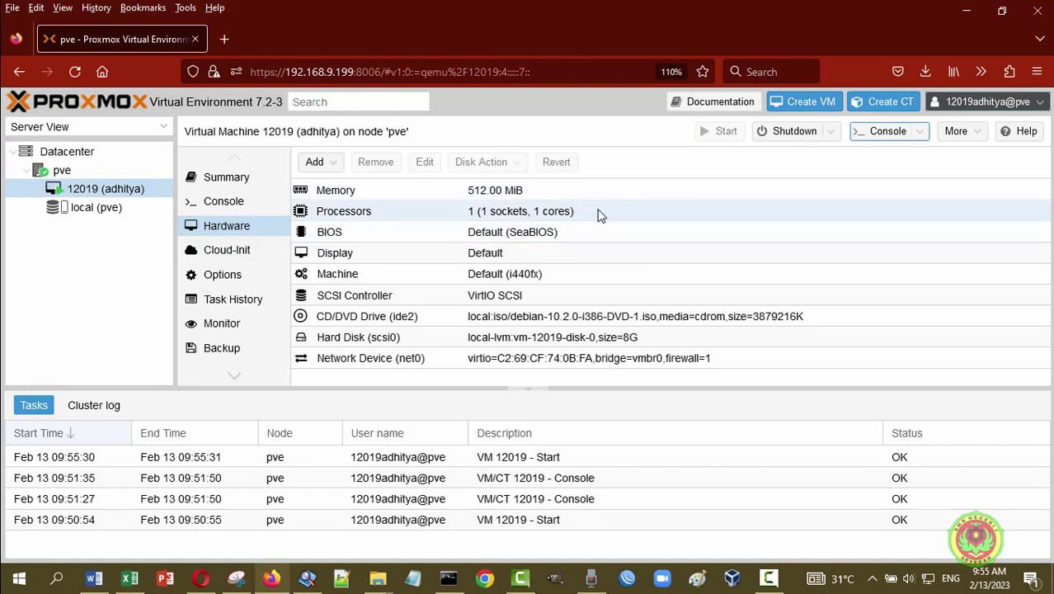
- Open VM 12019's noVNC console in a separate window and enlarge it to show the debian00 login
click(924, 137)
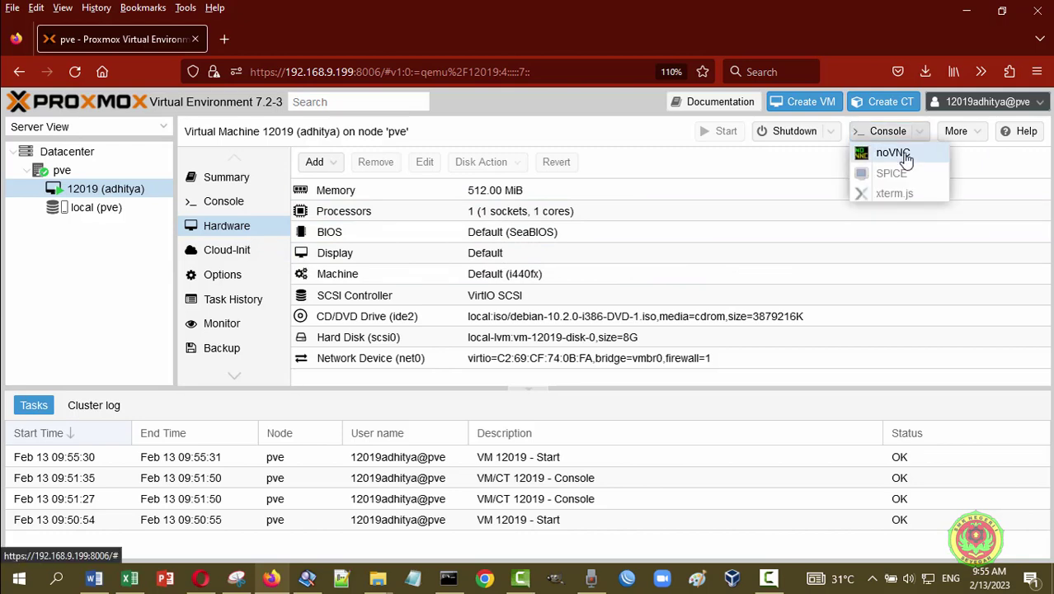
click(905, 157)
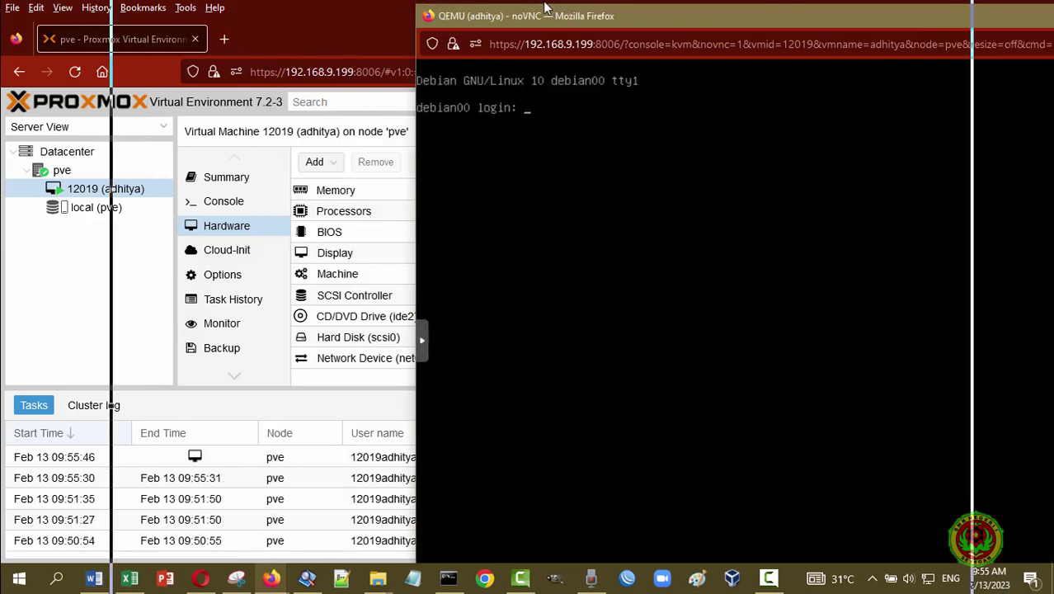
drag(545, 8, 527, 11)
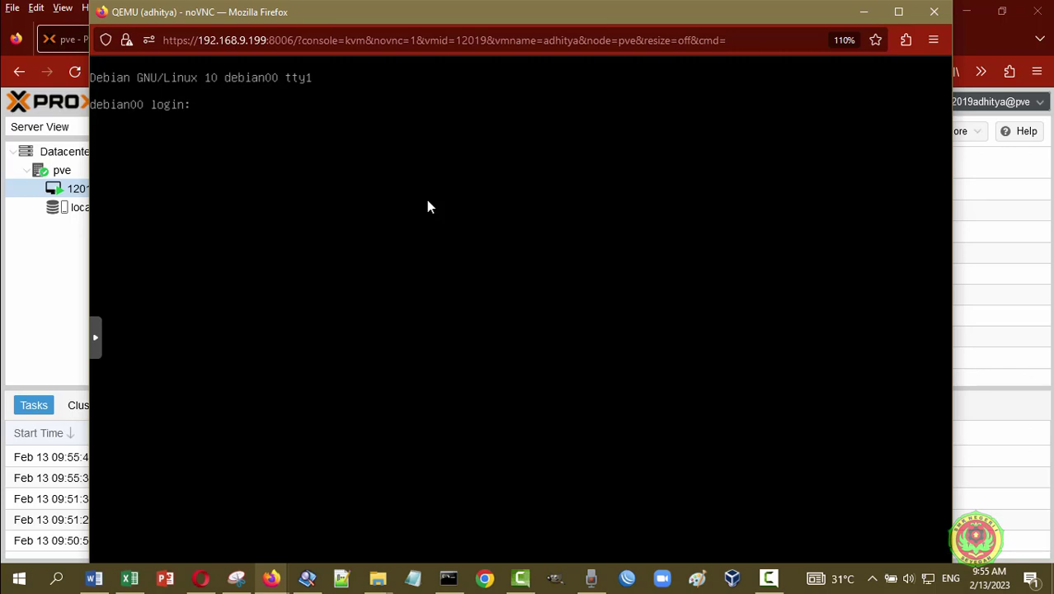
- Log in to the console as root and enter 'nano /etc/network/interfaces' at the prompt
text(root)
key(Return)
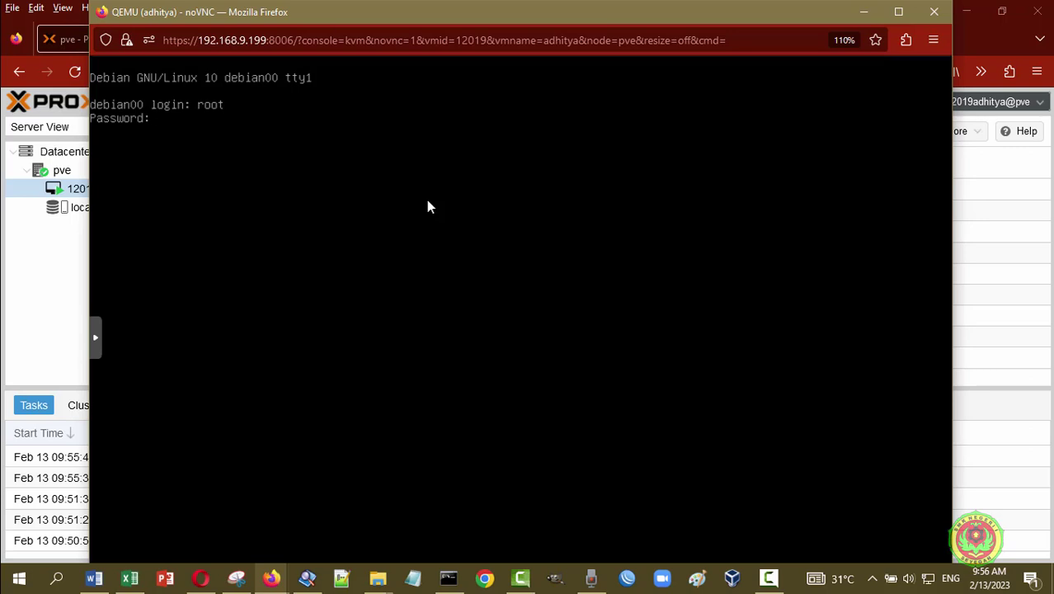
key(Return)
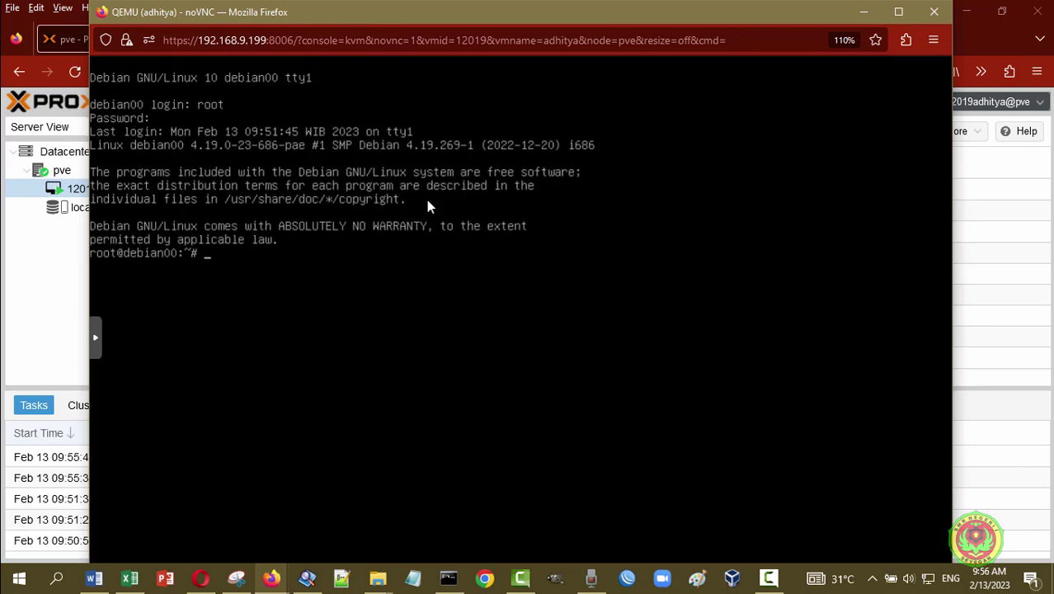
text(nano /etc/network/interfaces)
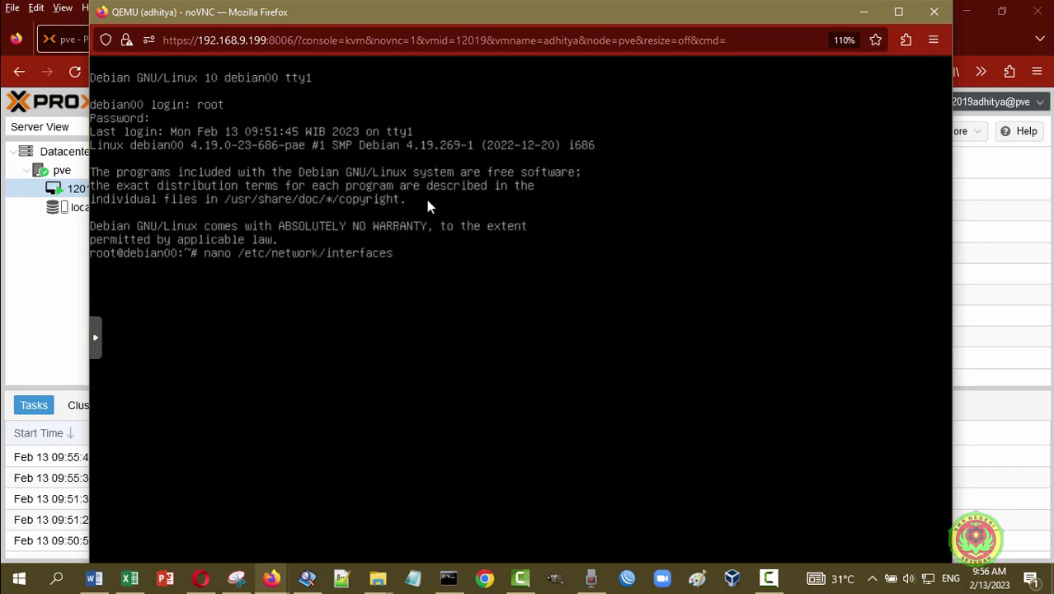
- Open /etc/network/interfaces in nano, showing ens18 on dhcp, and toggle the console window's size
key(Return)
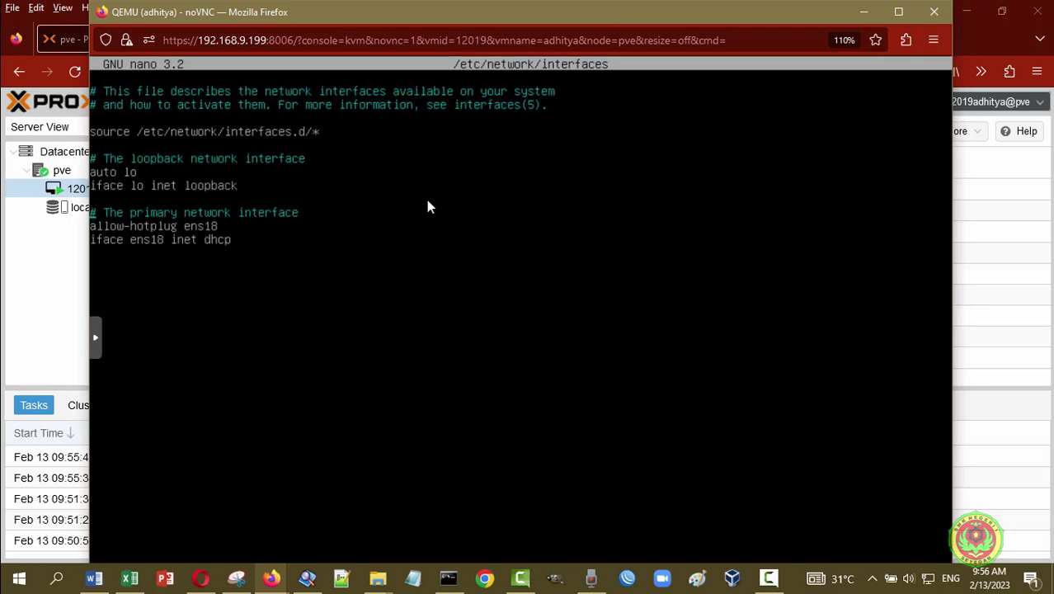
click(897, 13)
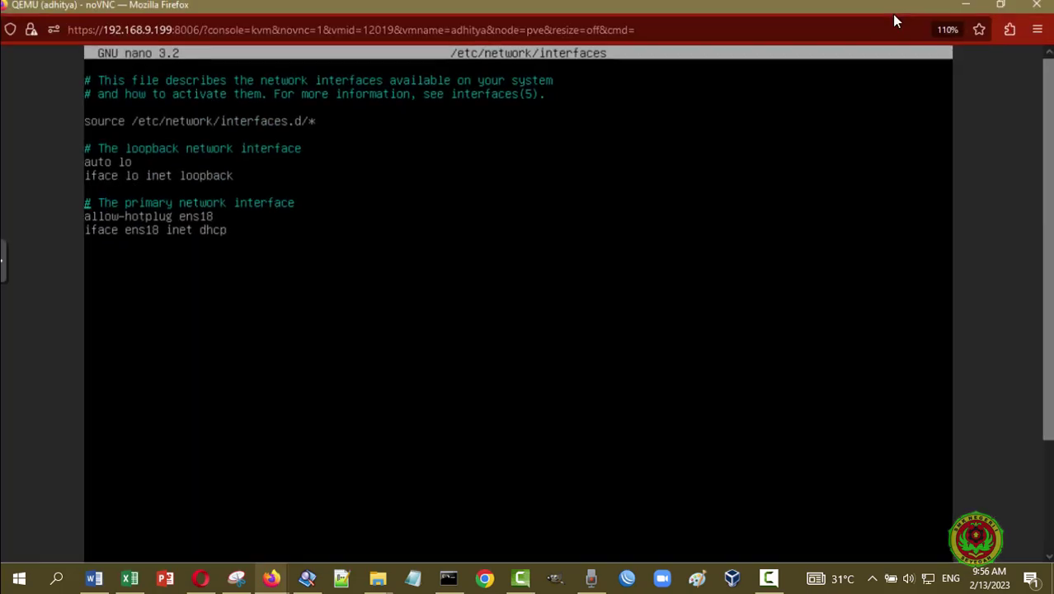
key(super+Down)
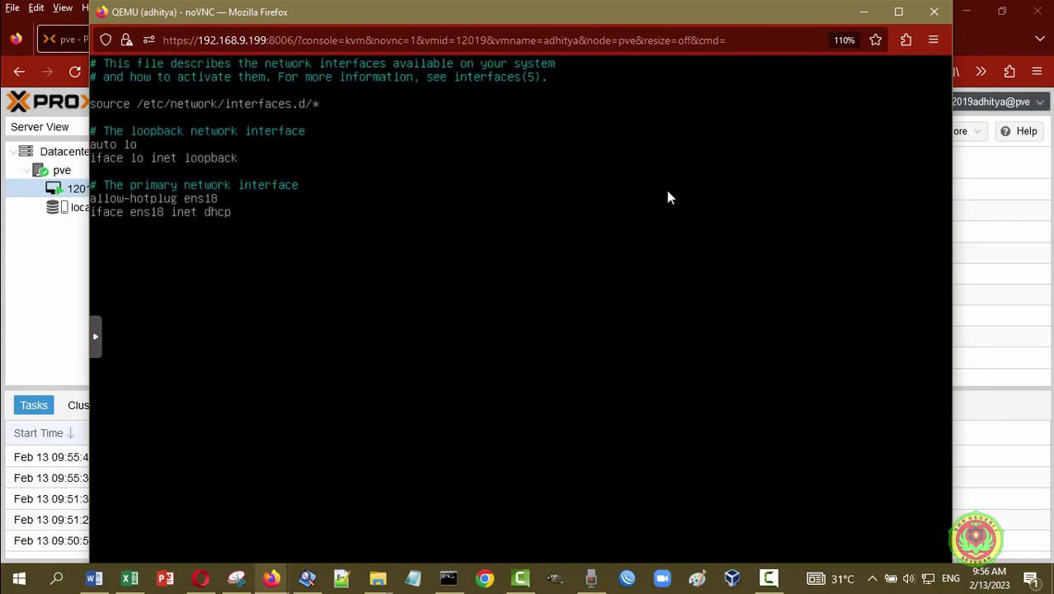
click(899, 11)
double_click(905, 16)
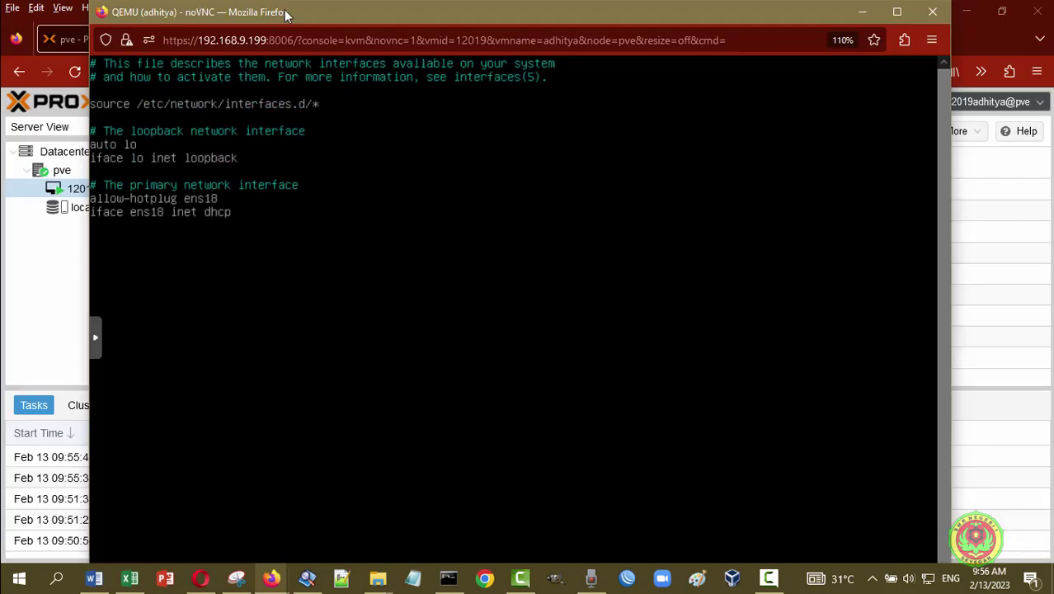
- Close the noVNC window and show VM 12019's console inside the web page
click(932, 12)
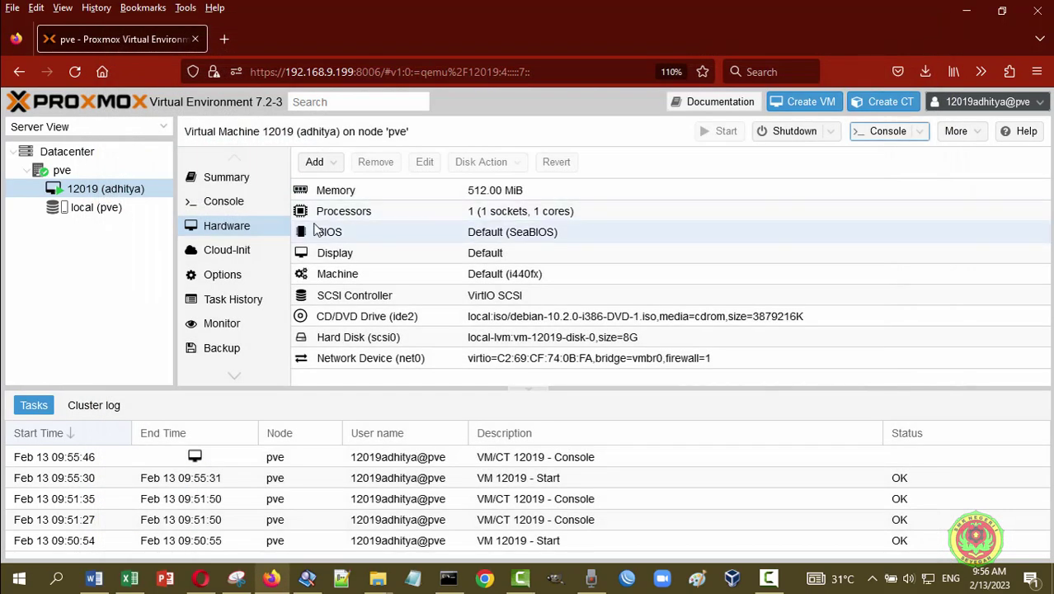
click(233, 203)
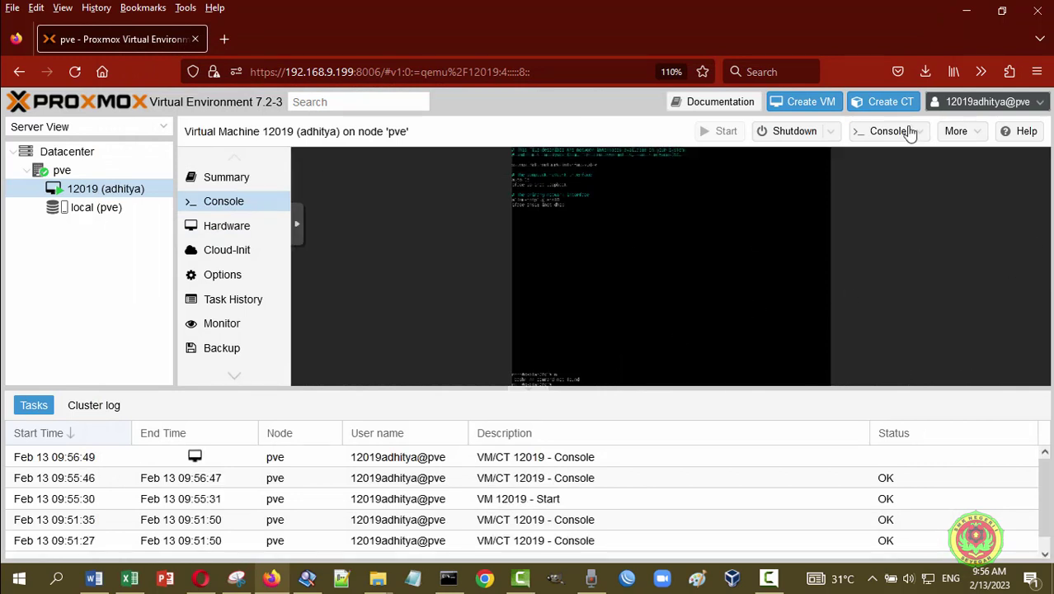
click(983, 134)
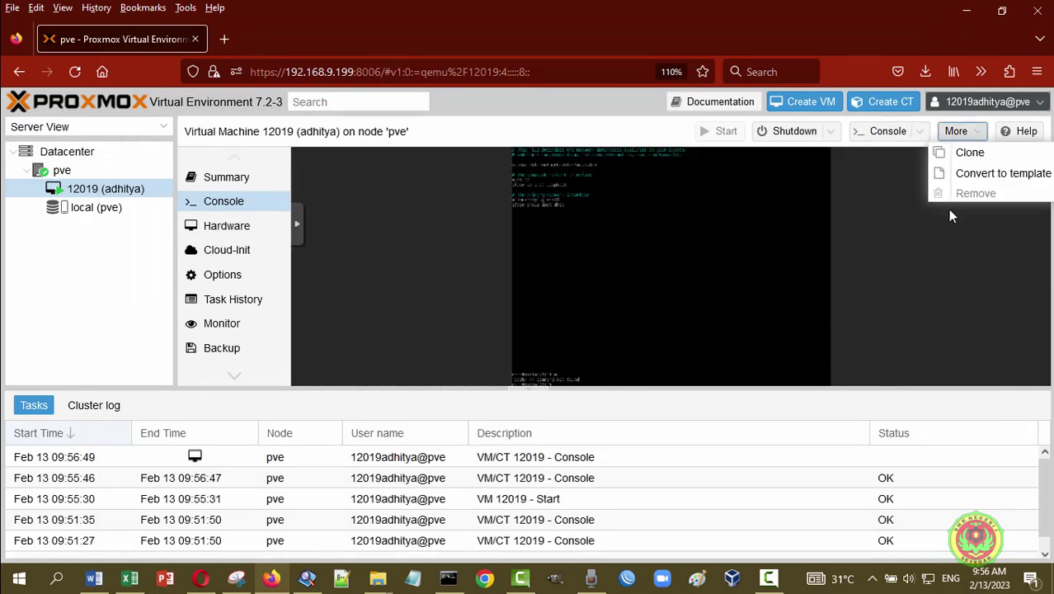
click(924, 314)
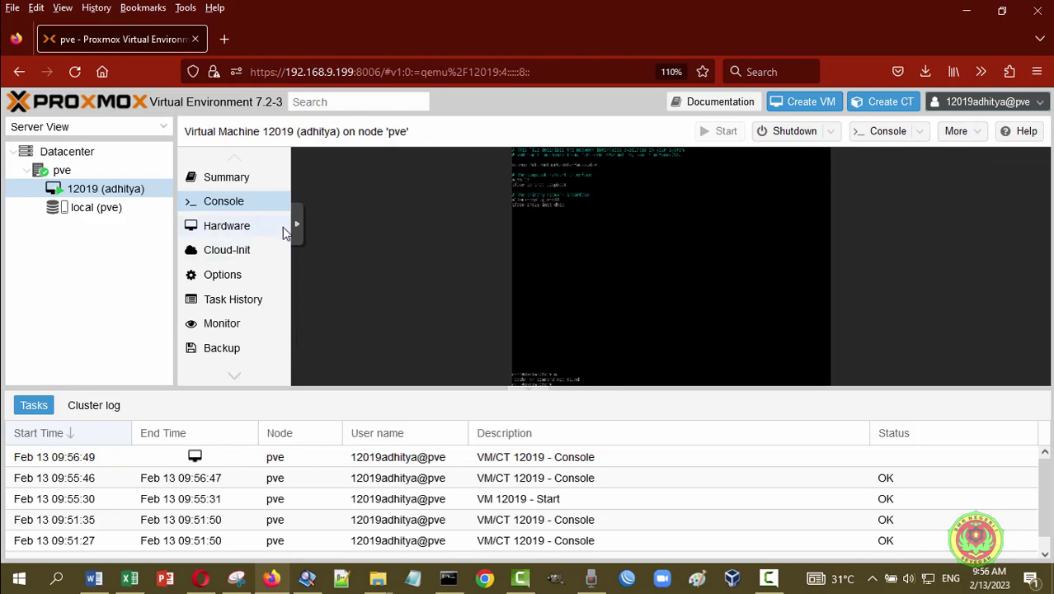
- Reopen the noVNC console in a new window and maximize it
click(921, 135)
click(903, 154)
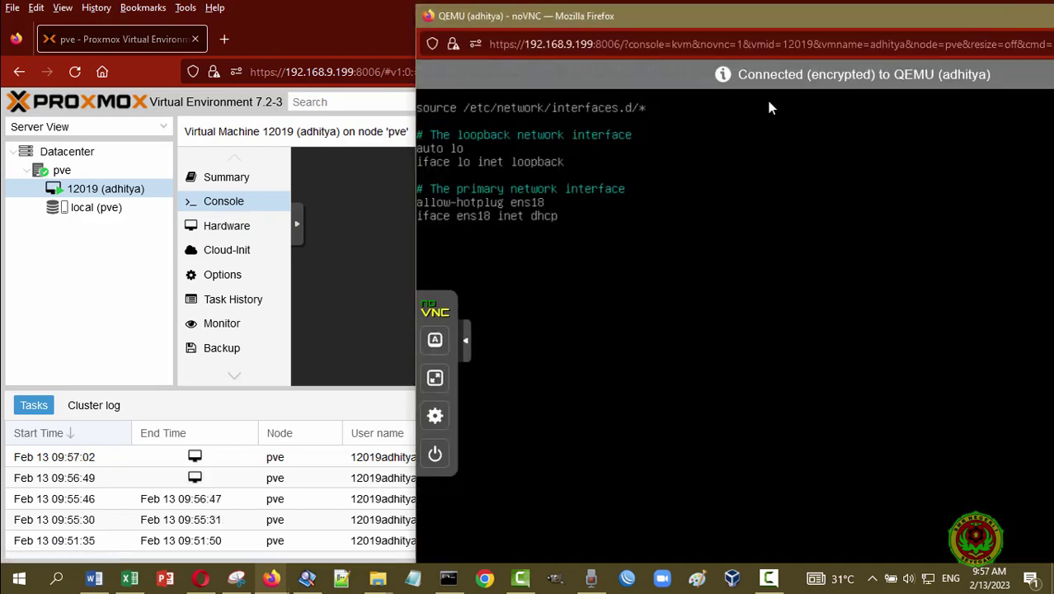
double_click(735, 13)
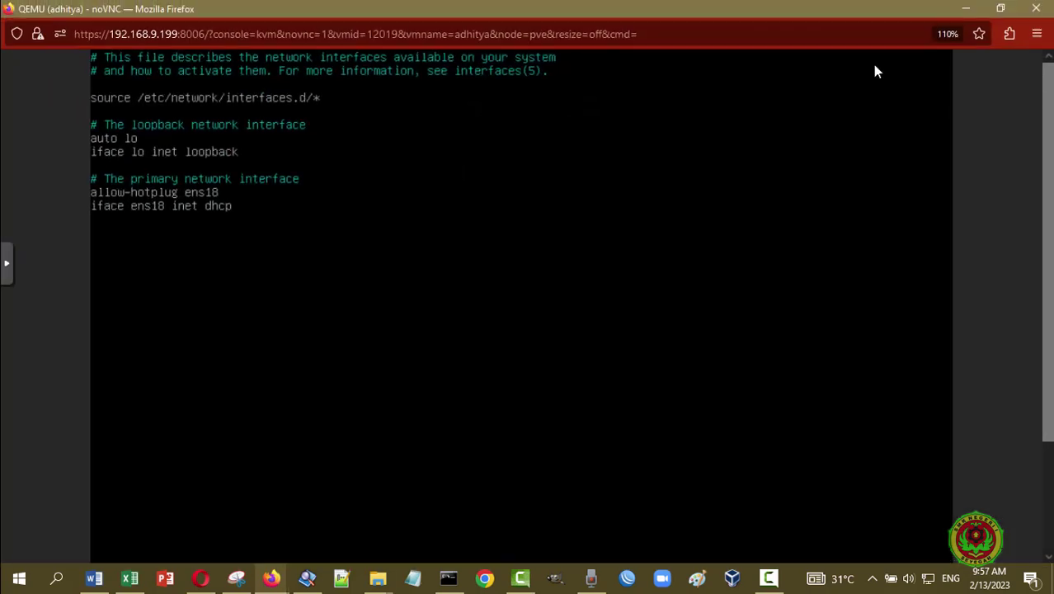
double_click(937, 30)
double_click(948, 25)
- Center the console window and run 'poweroff' at the debian00 root prompt
drag(747, 16, 442, 37)
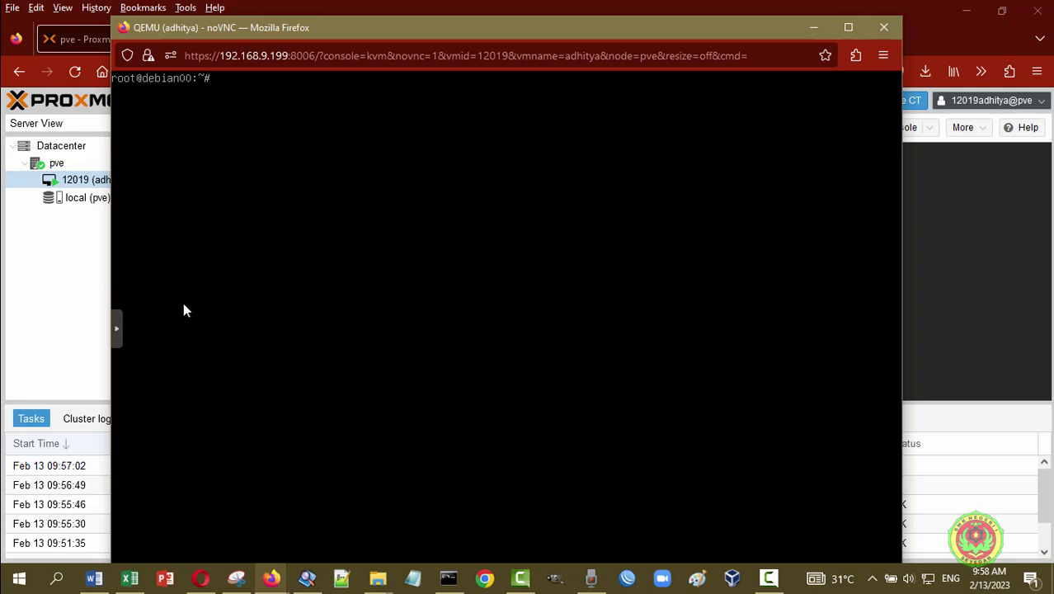
click(119, 334)
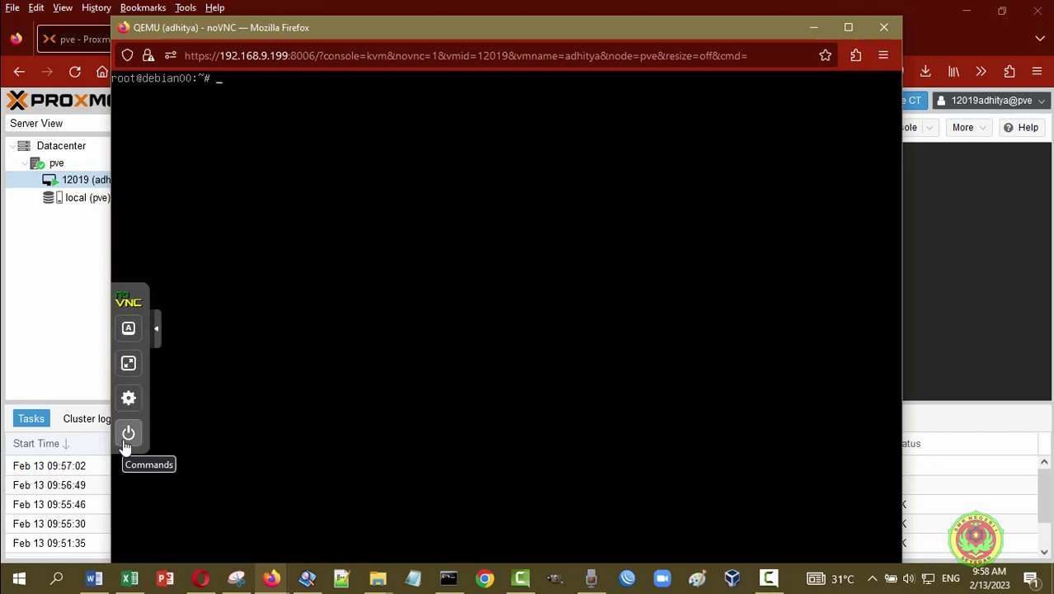
click(160, 345)
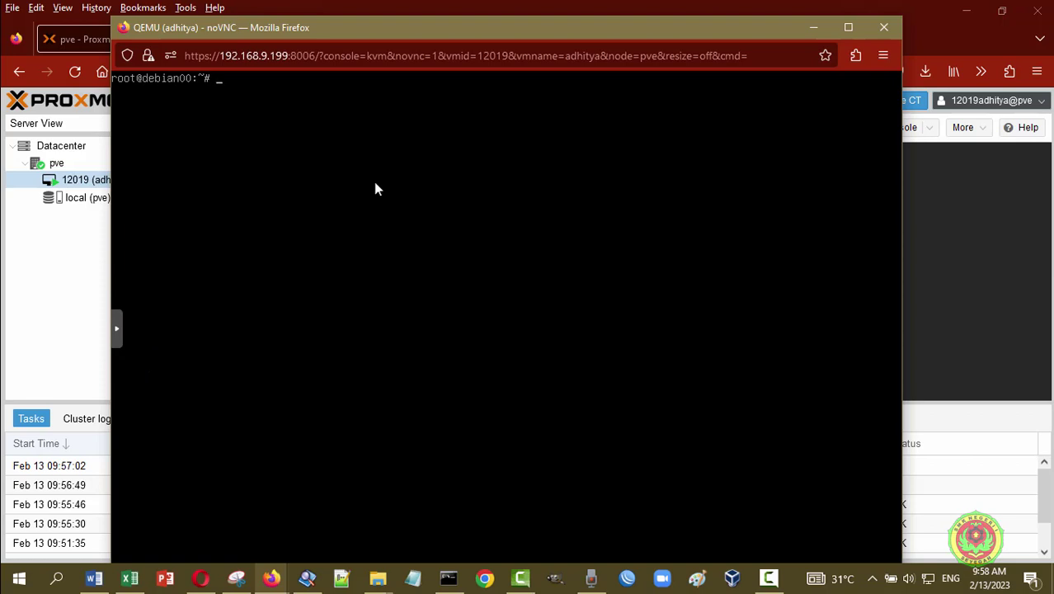
text(poweroff)
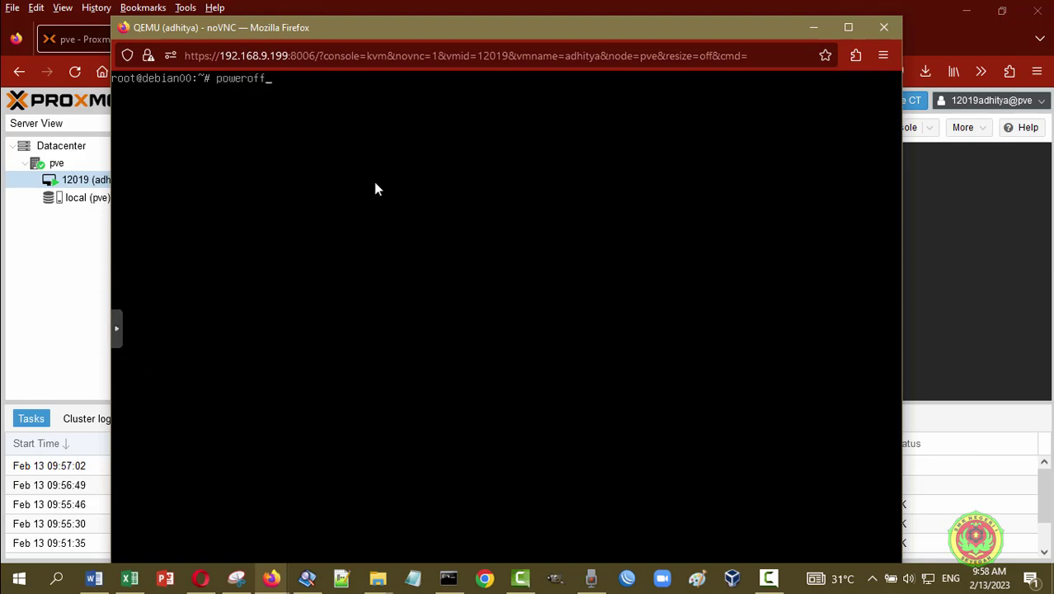
key(Return)
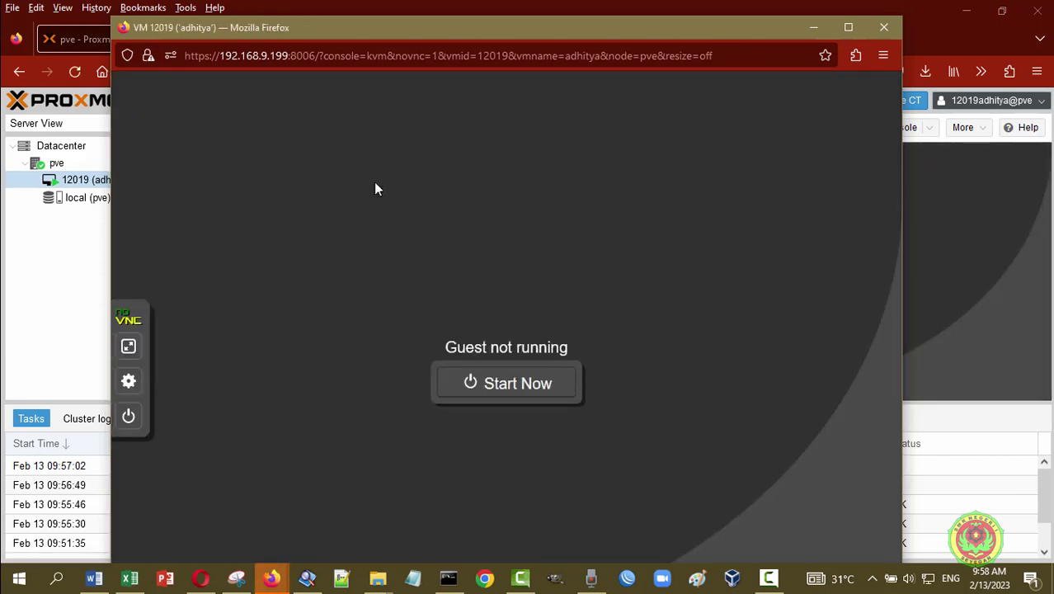
- Close the console, decline saving the login password, and log out of the student account
click(884, 35)
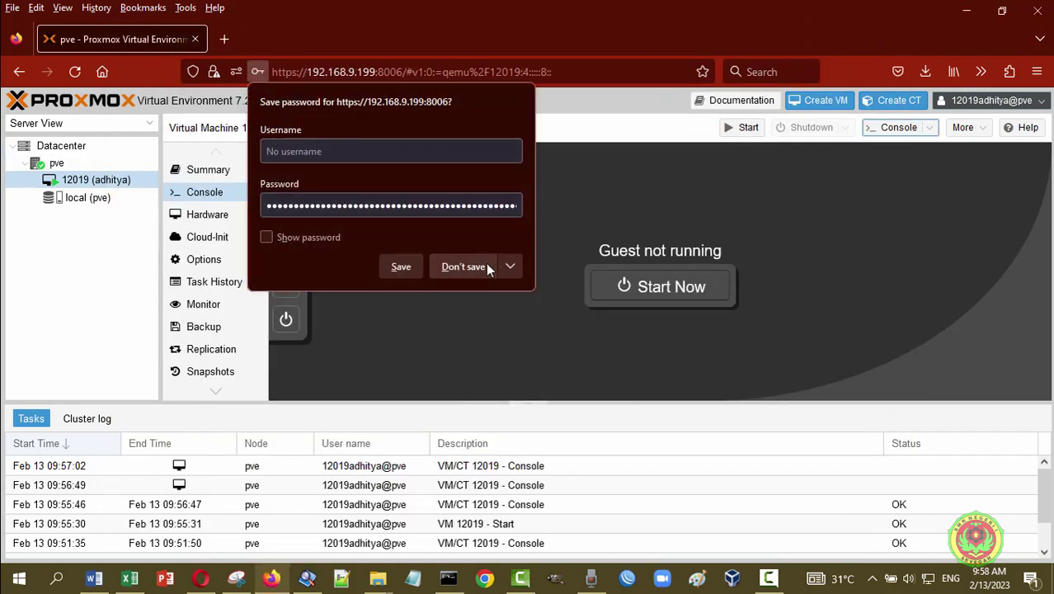
click(463, 267)
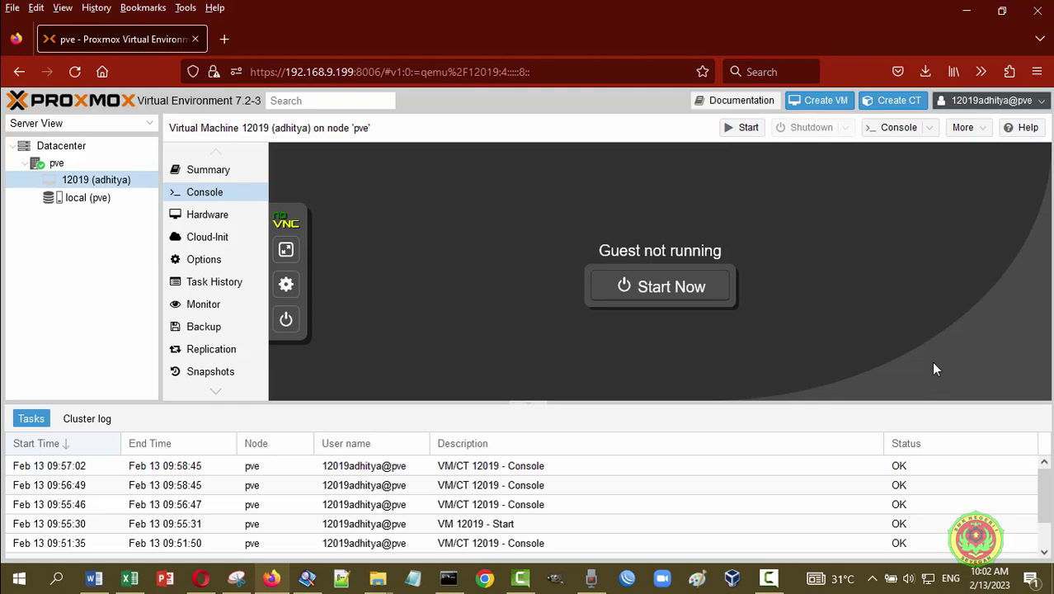
click(1043, 103)
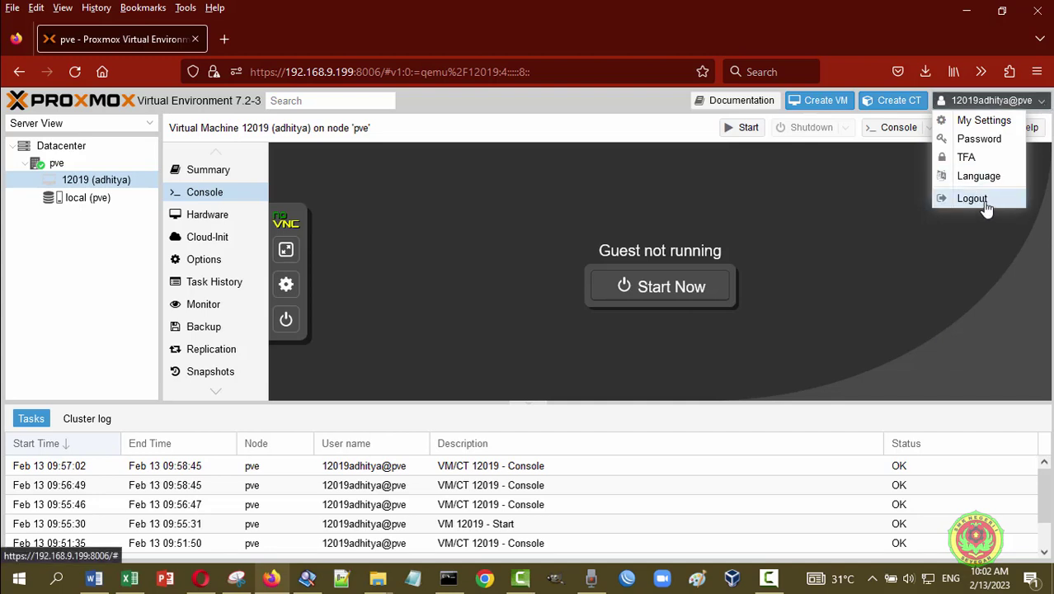
click(972, 198)
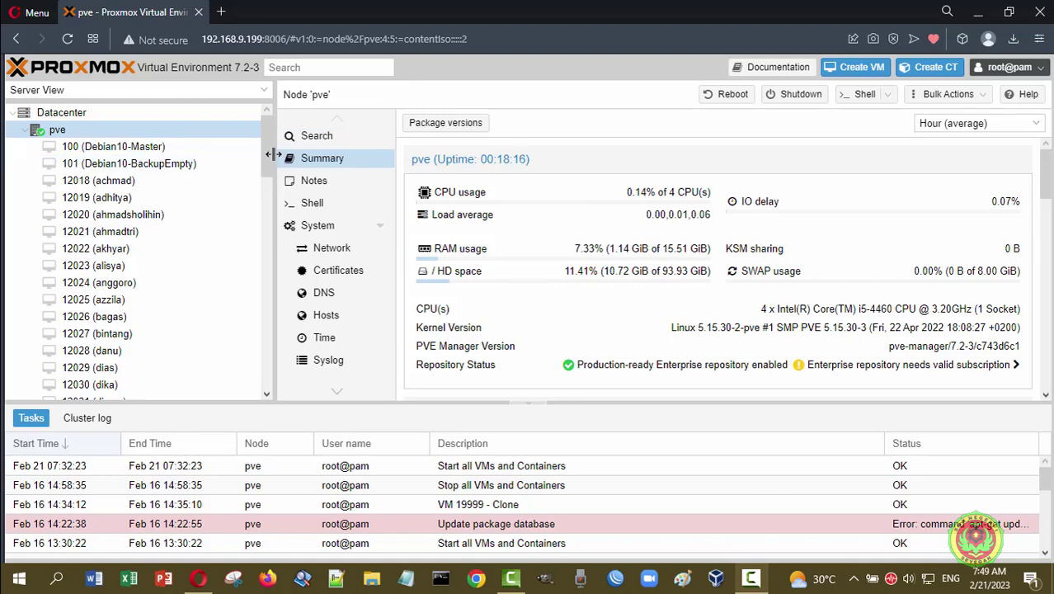
- Check the Summaries of VMs 12018, 12019, 12020, 12021, 12022, 12024 and 12089 as stopped
drag(268, 138, 291, 114)
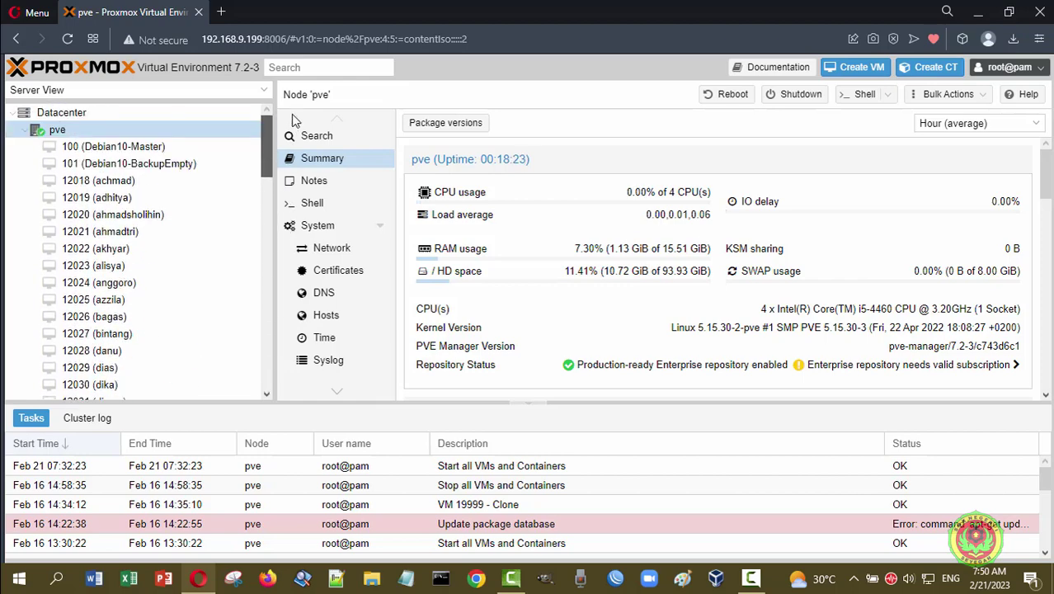
click(105, 182)
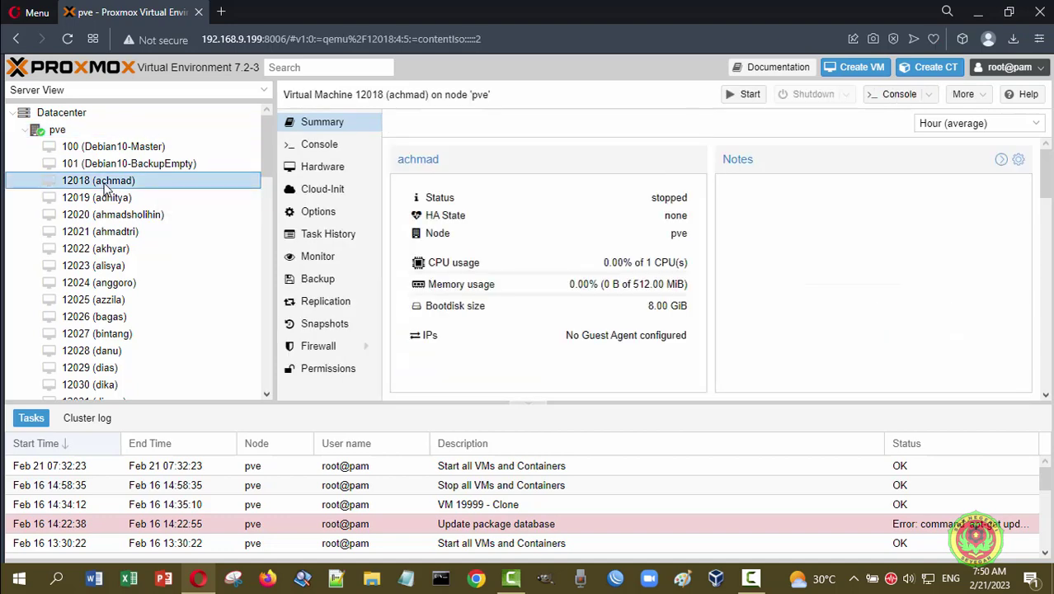
click(106, 202)
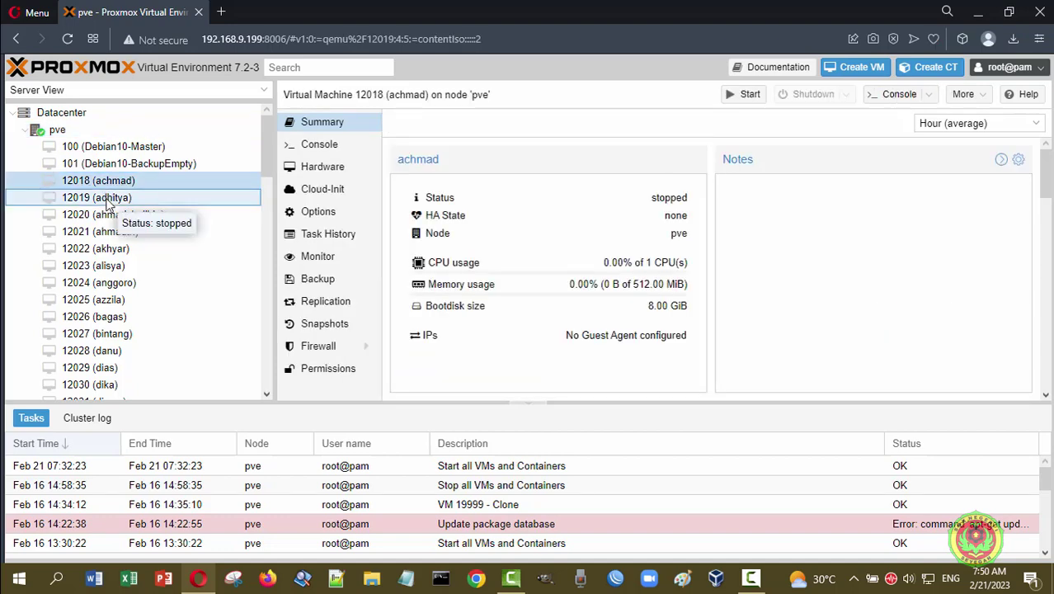
click(146, 218)
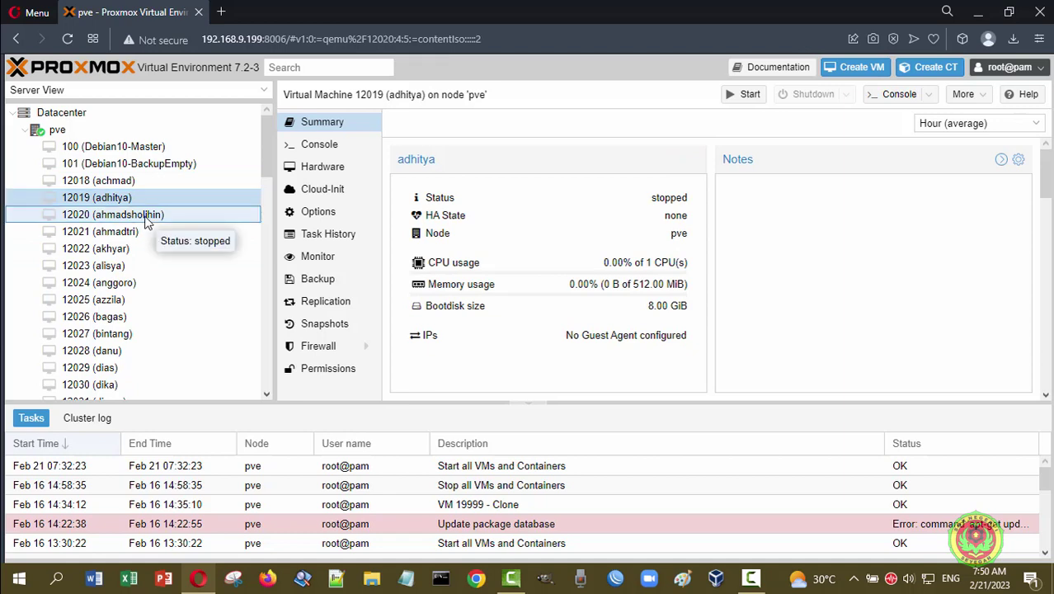
click(128, 236)
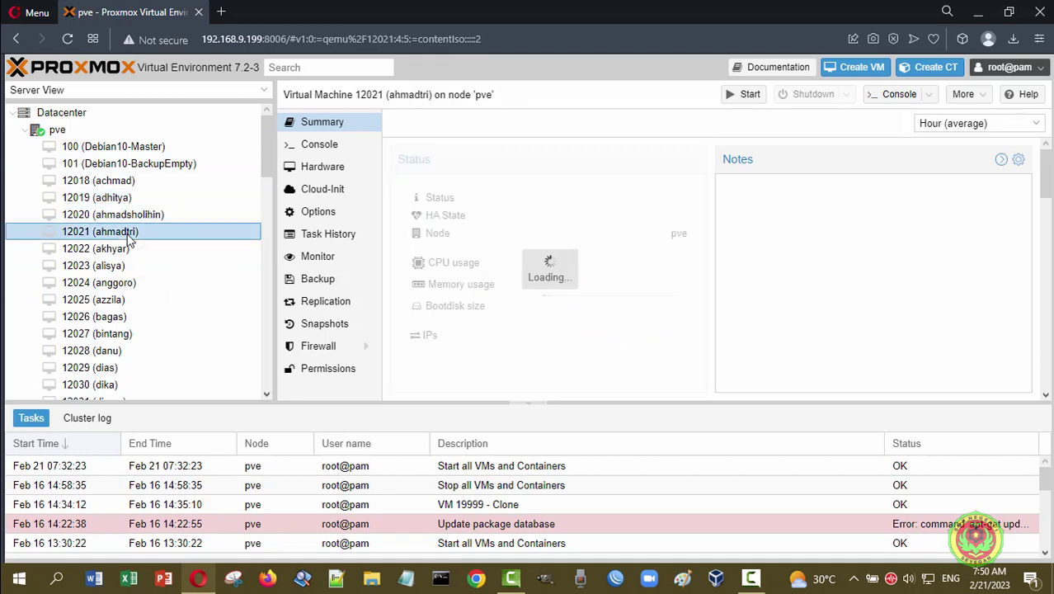
click(126, 249)
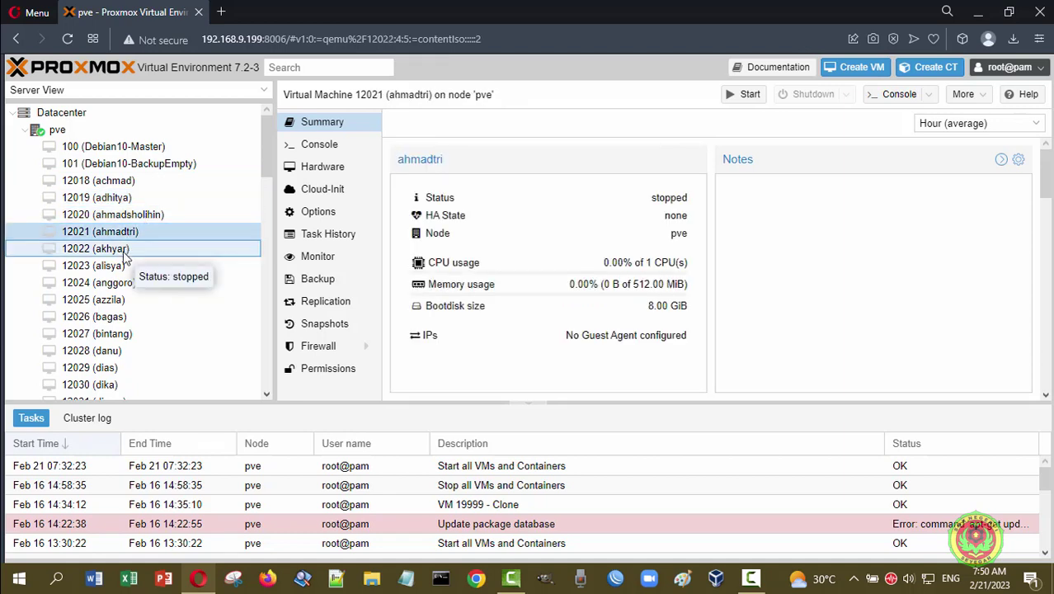
click(111, 282)
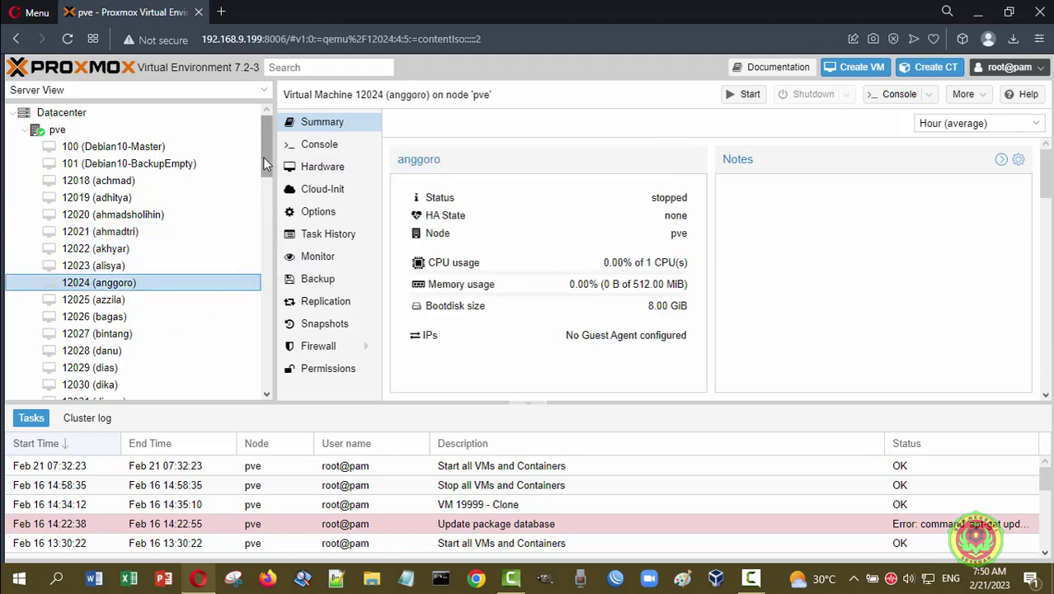
drag(263, 131, 253, 345)
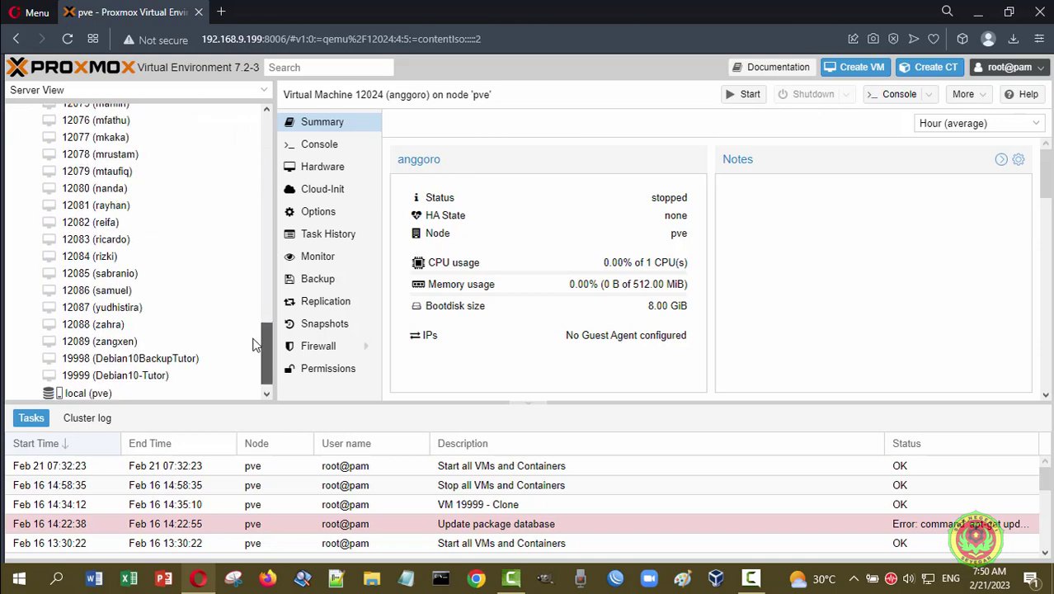
click(118, 343)
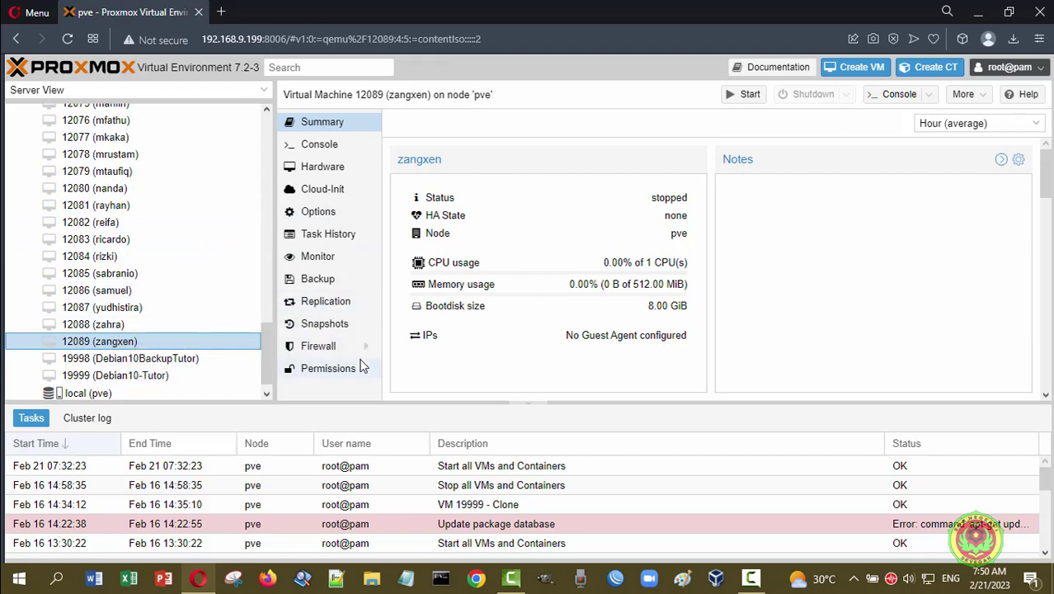
- Check VM 12089's Permissions for the student's PVEAdmin role, then return to node pve's Summary
click(328, 370)
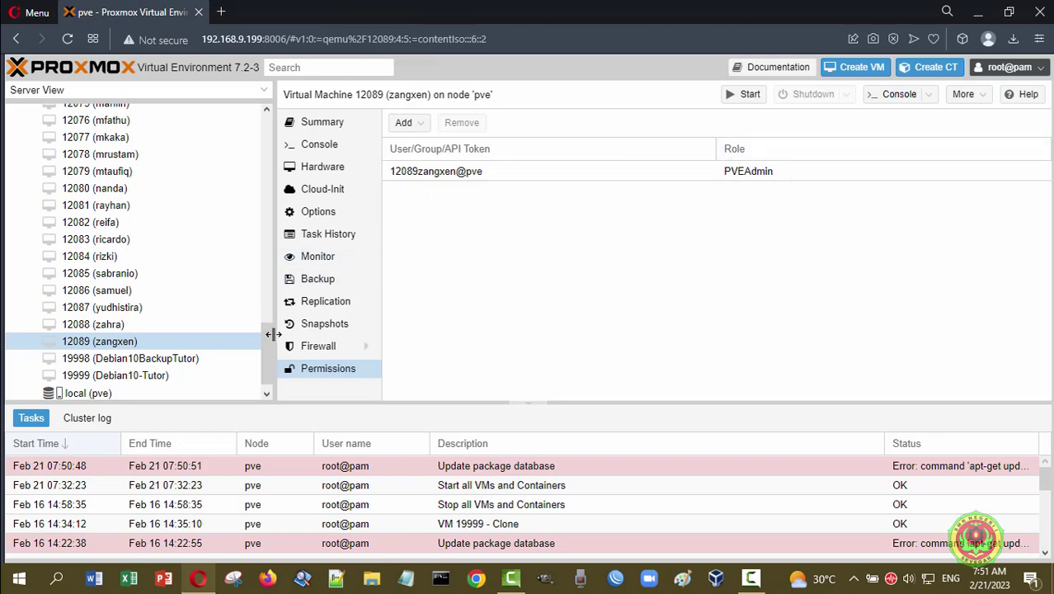
drag(269, 342, 268, 124)
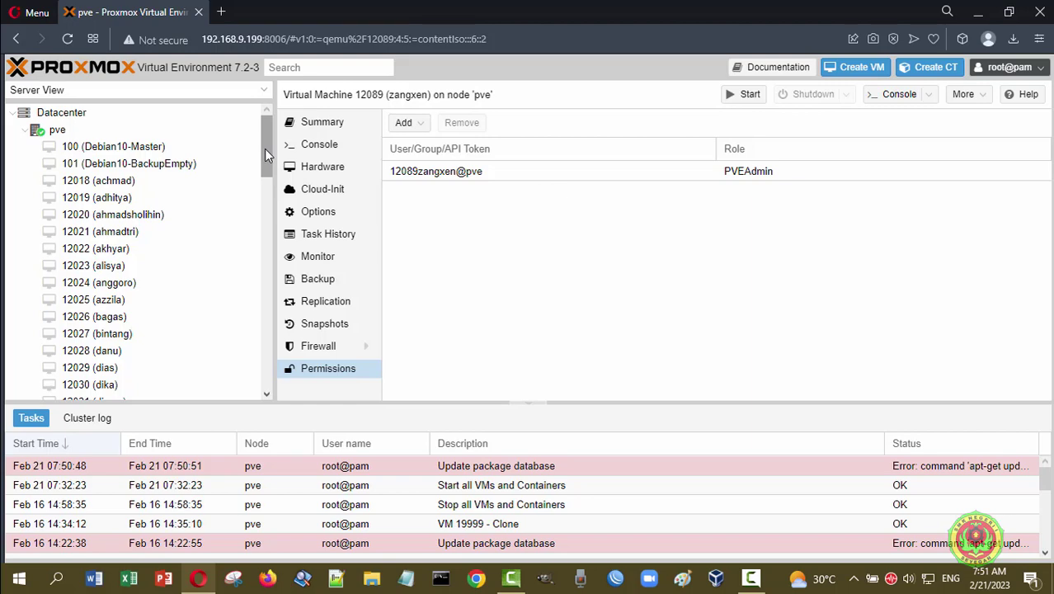
mouse_move(265, 155)
mouse_down()
mouse_move(283, 379)
mouse_move(275, 163)
mouse_up()
scroll(107, 247, up, 10)
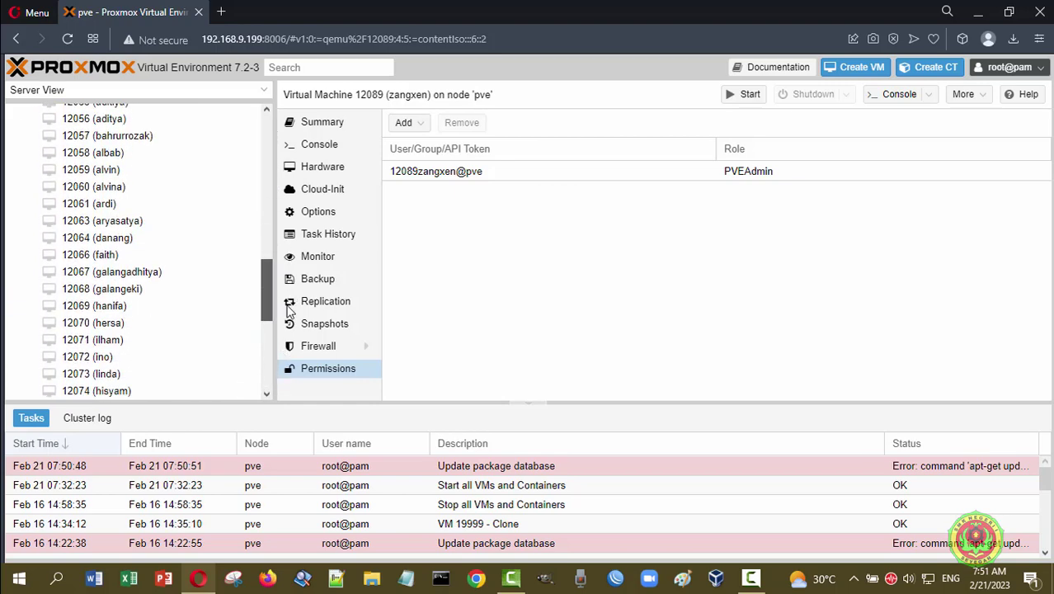
click(64, 132)
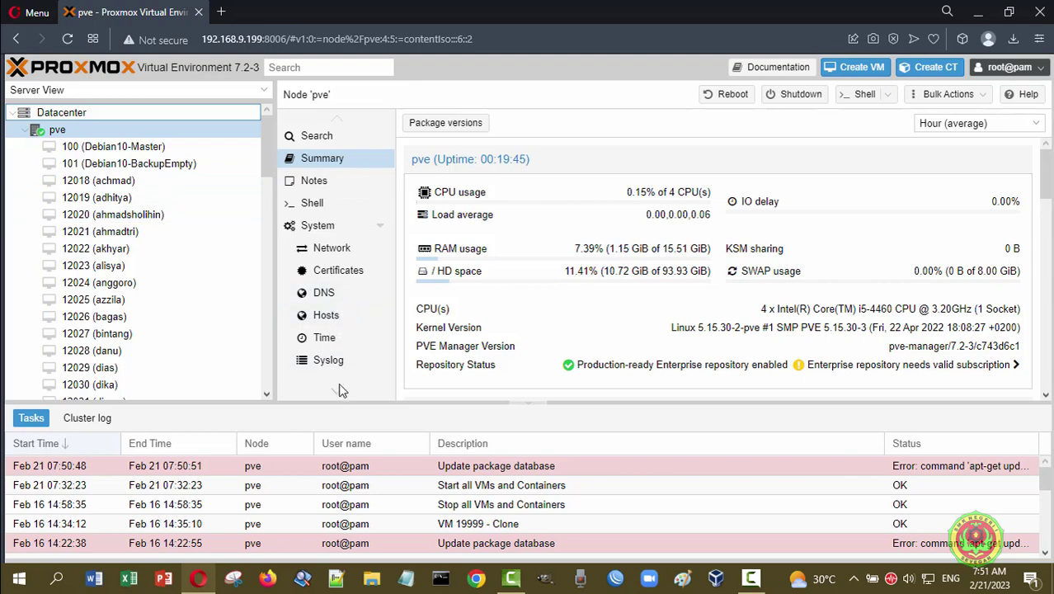
- Scroll through node pve's menu and panel on the way to the Datacenter user list
scroll(338, 397, down, 5)
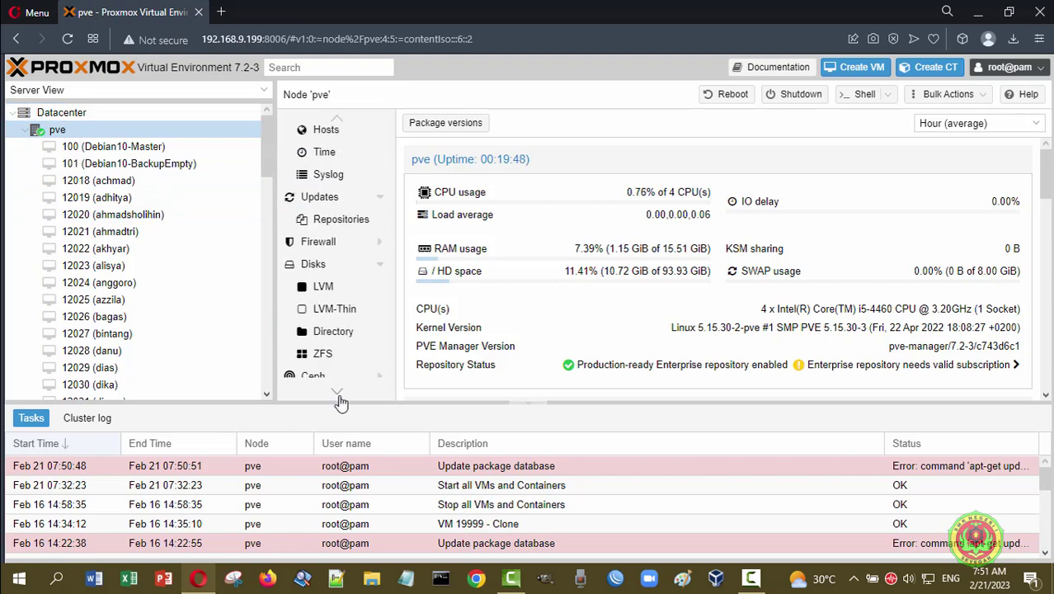
scroll(341, 402, down, 3)
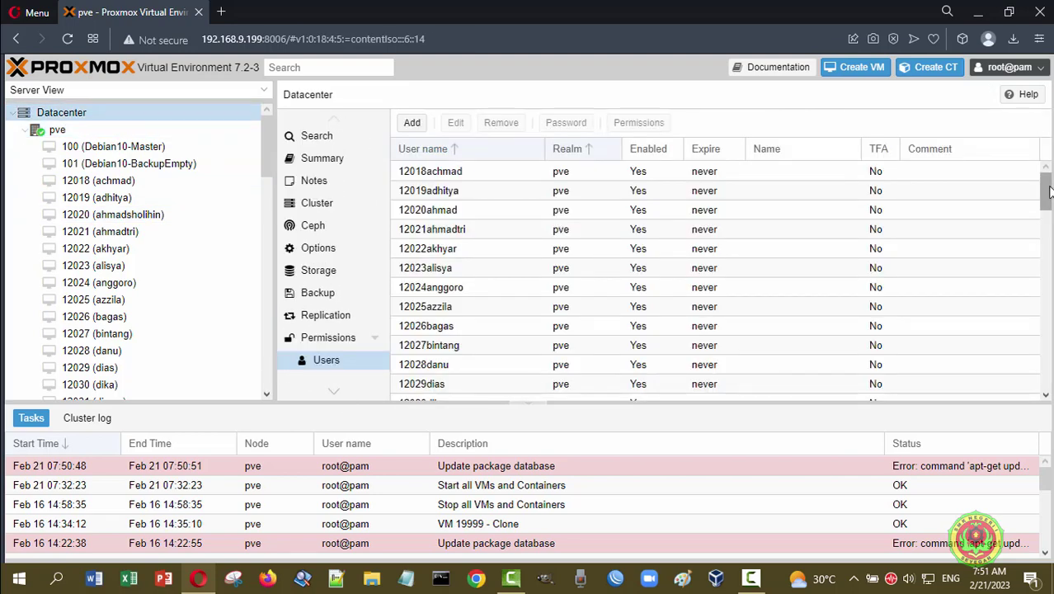
mouse_move(1046, 174)
mouse_down()
mouse_move(1044, 370)
mouse_move(1046, 186)
mouse_up()
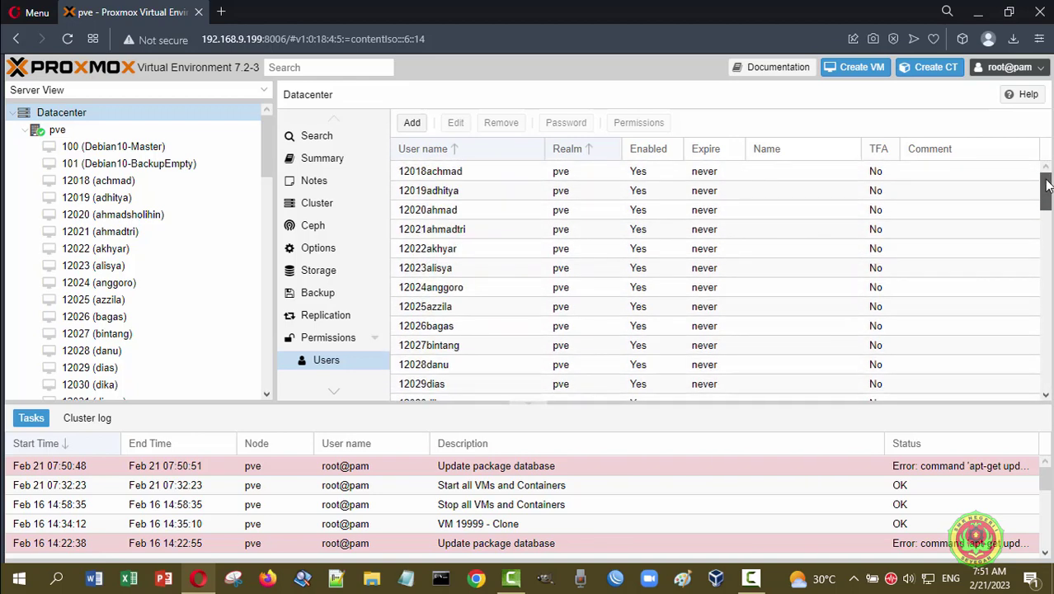